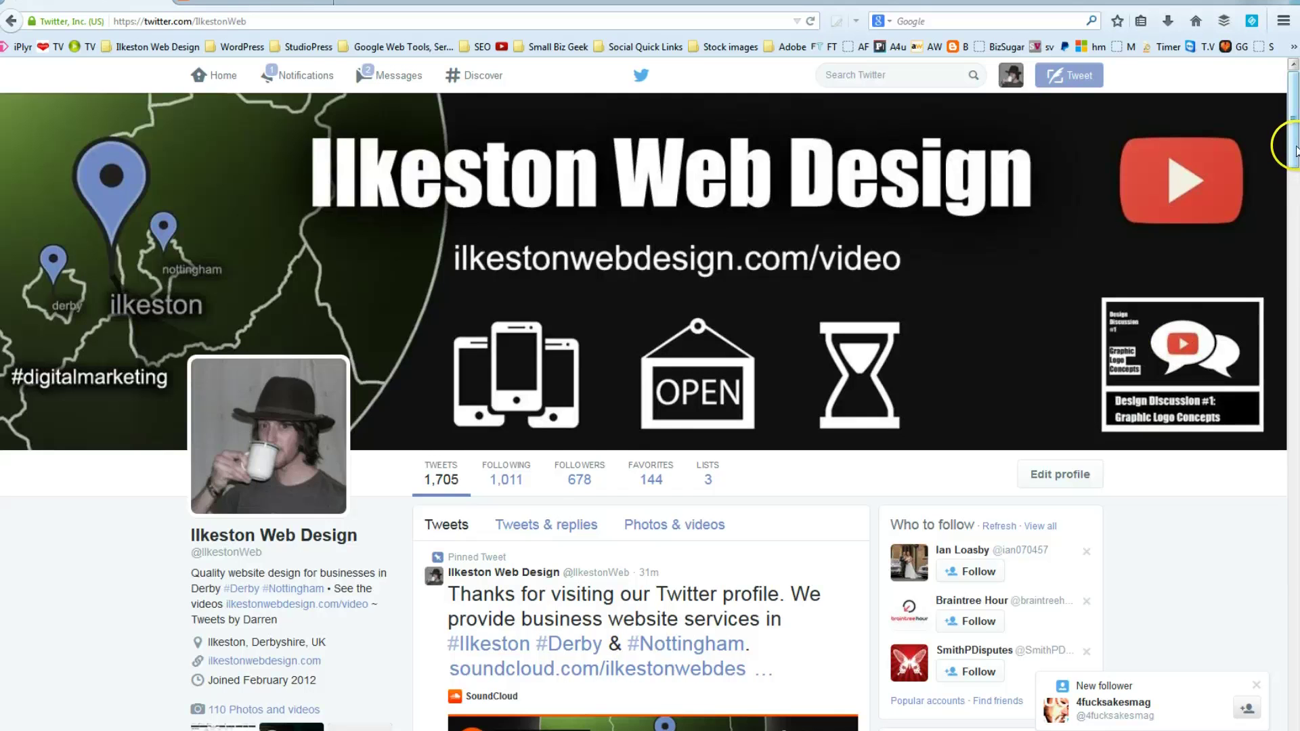
Look over the Ilkeston Web Design Twitter profile and play the SoundCloud introduction embedded in its pinned tweet
drag(1295, 150, 1293, 207)
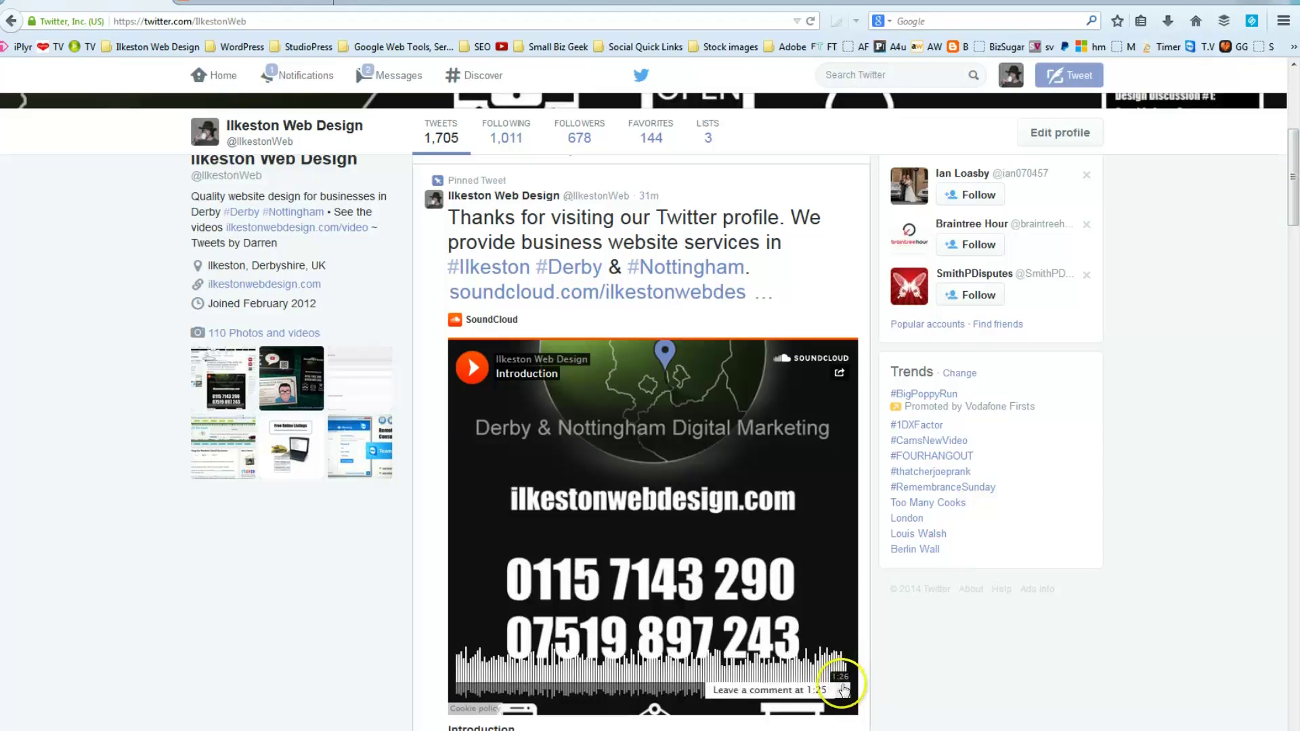
drag(1295, 220, 1294, 163)
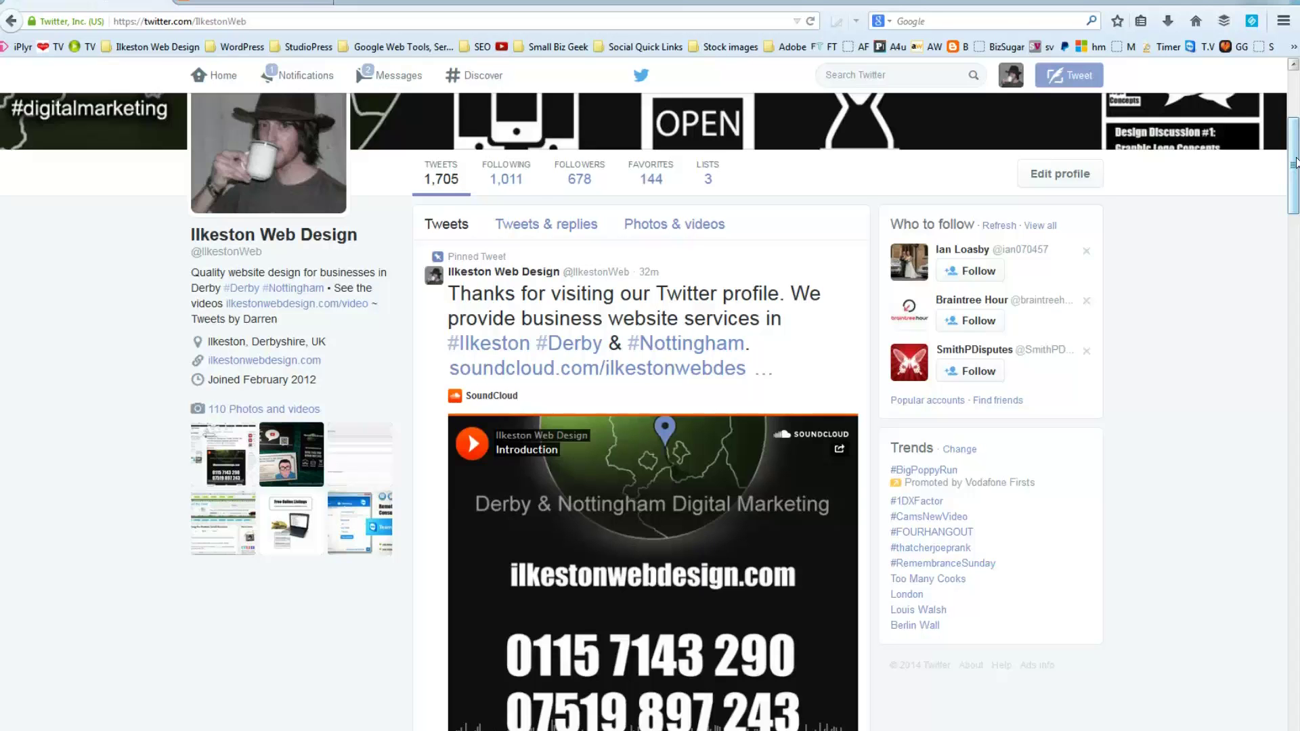
drag(1296, 163, 1296, 128)
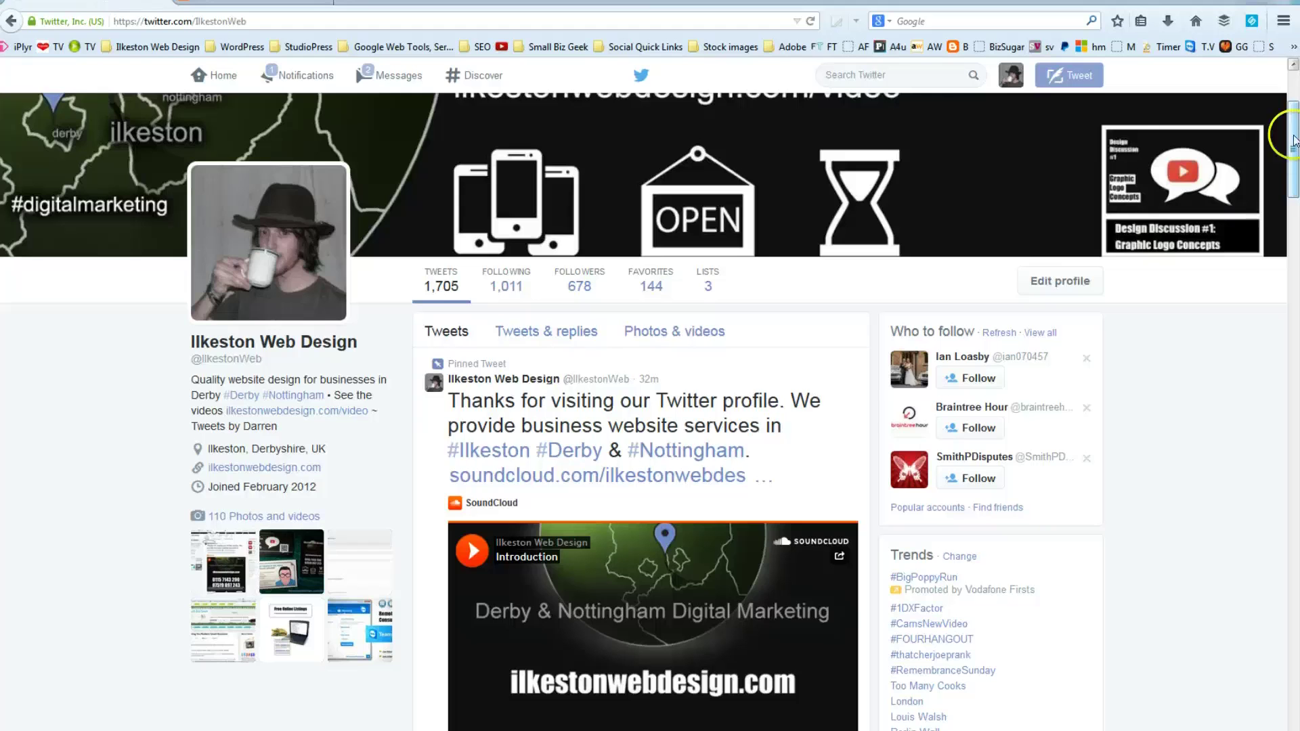
drag(1295, 154, 1295, 187)
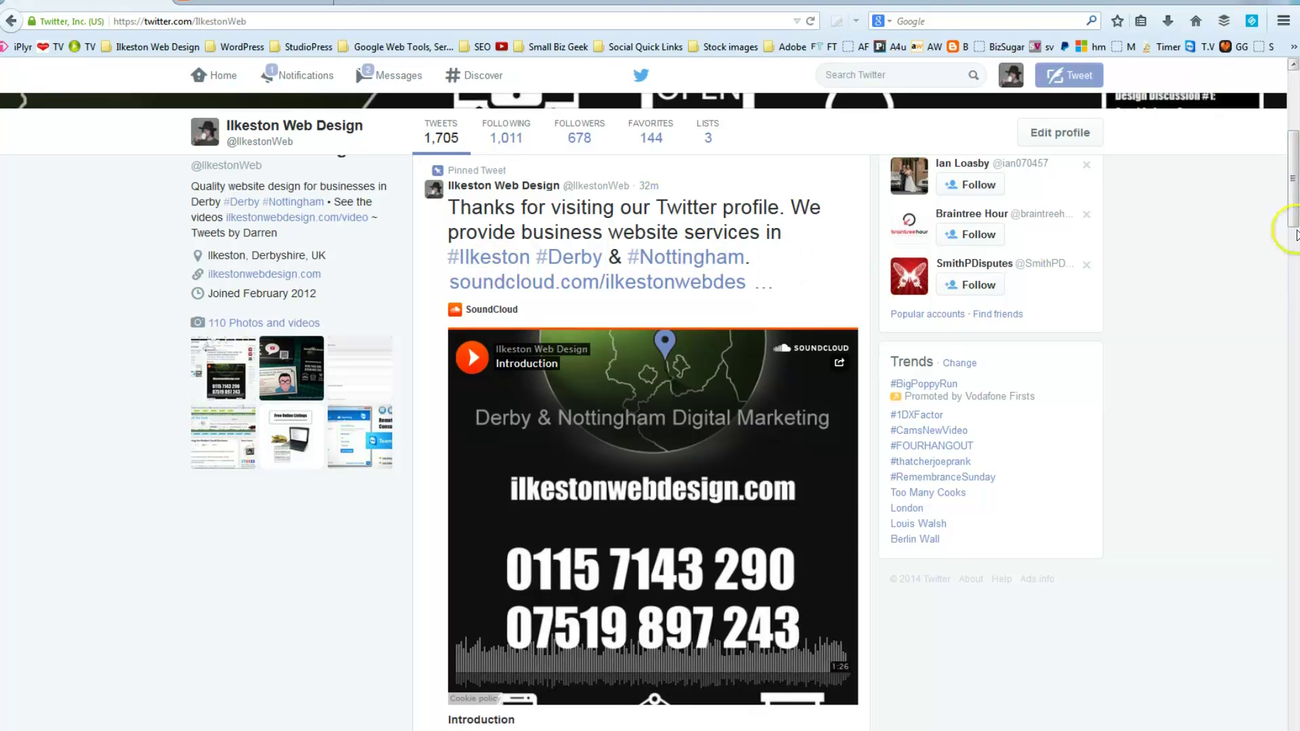
drag(1296, 196, 1295, 168)
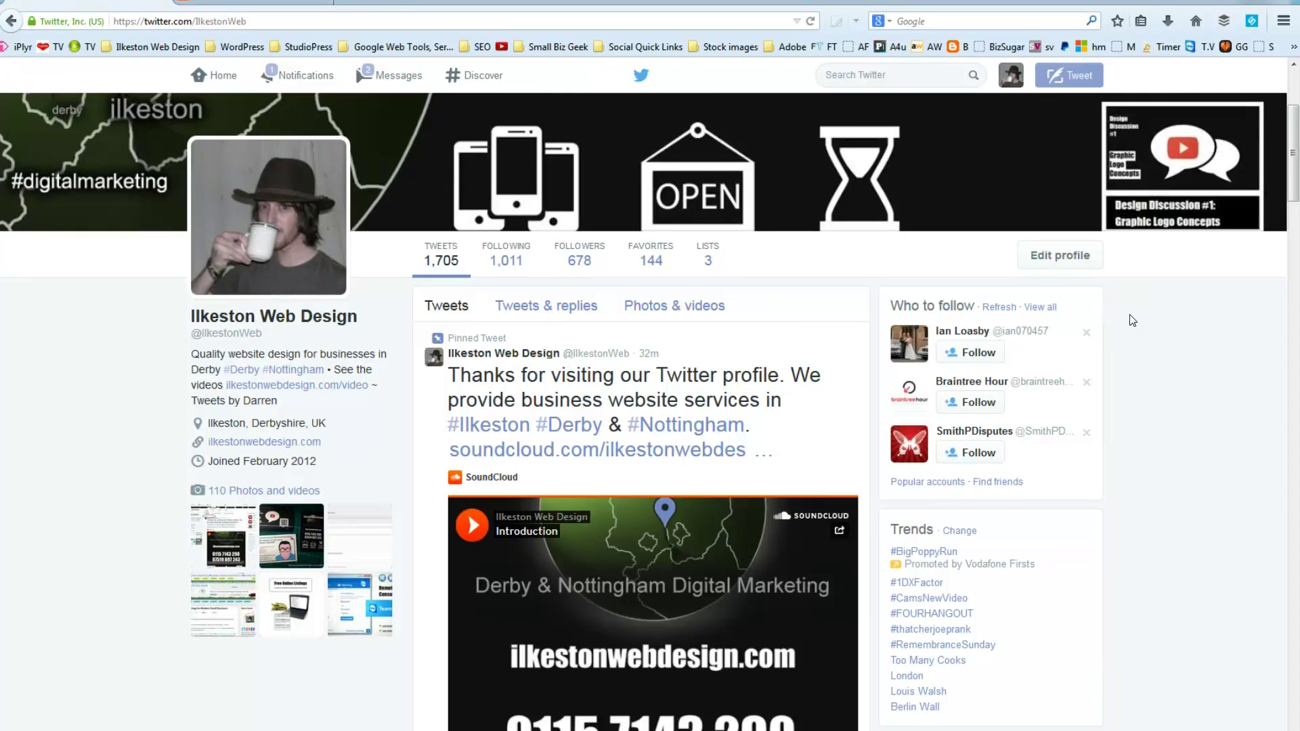
mouse_move(1296, 196)
mouse_down()
mouse_move(1294, 167)
mouse_move(1294, 187)
mouse_up()
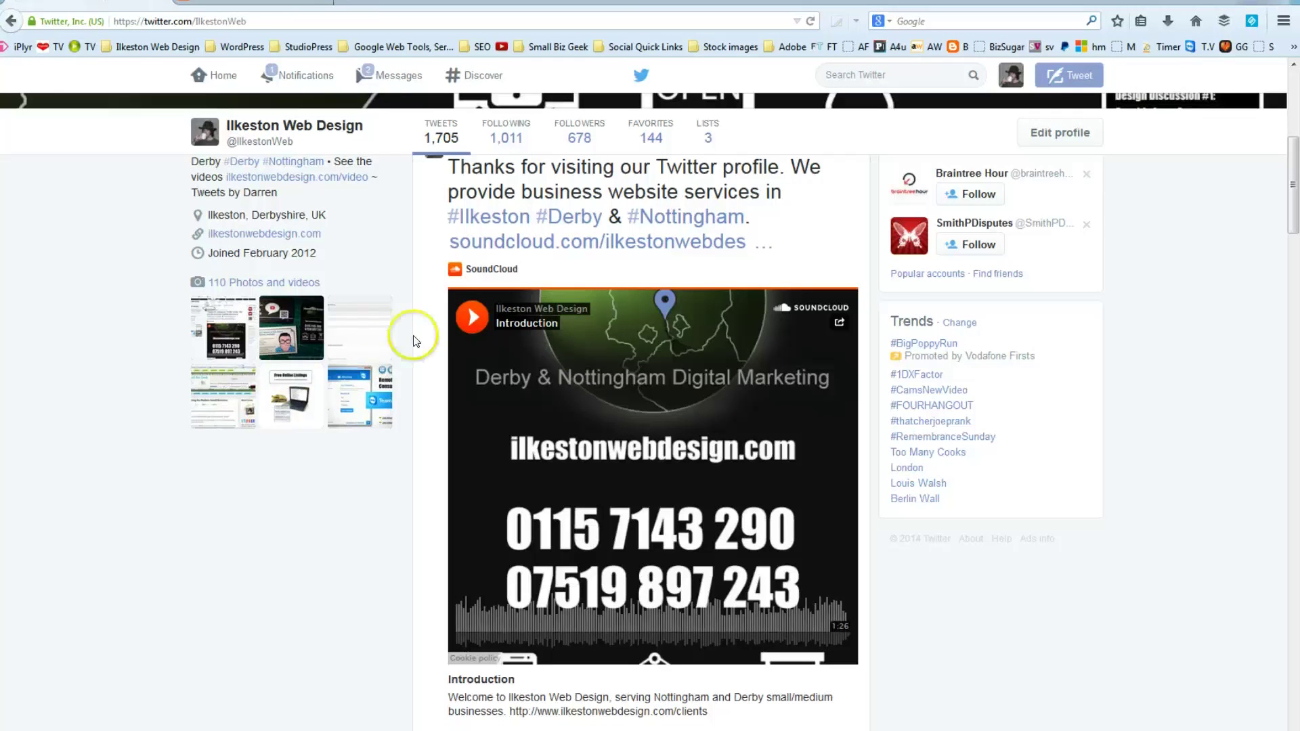
click(472, 316)
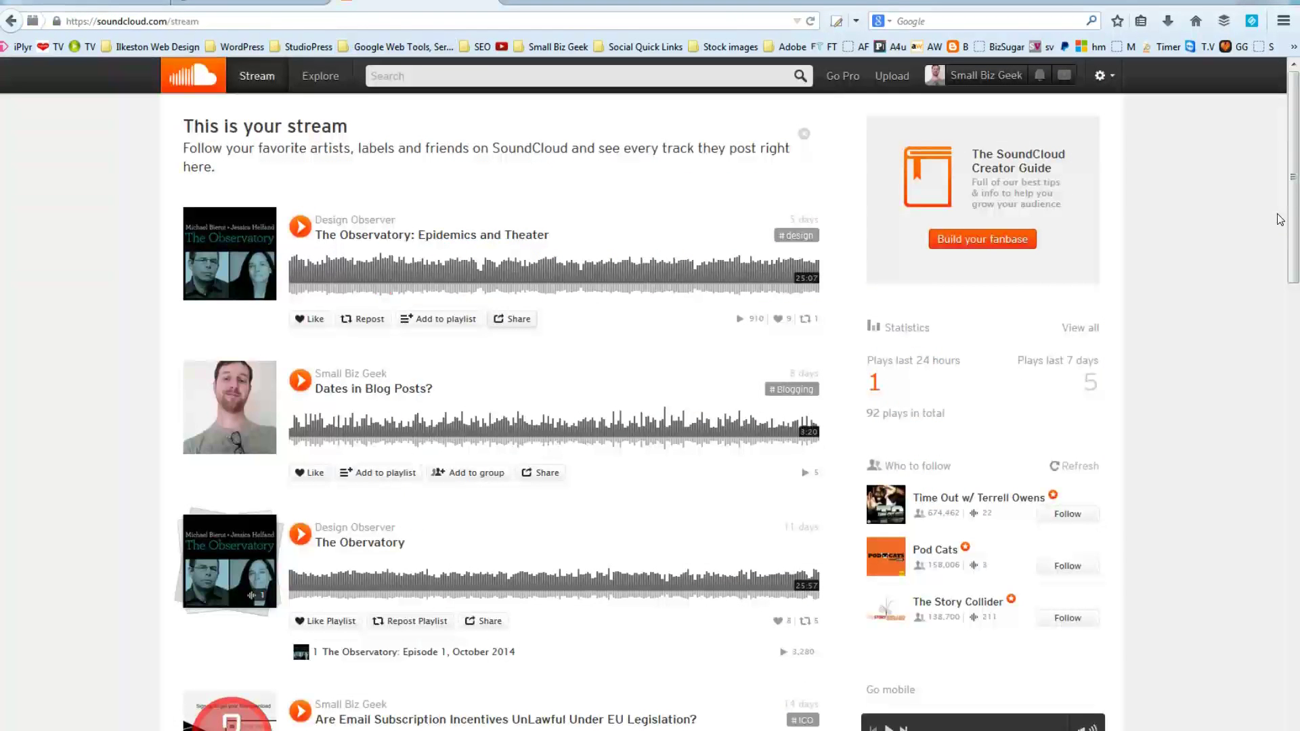
Start a new recording from SoundCloud's upload page and allow the Flash player to access the microphone
click(895, 78)
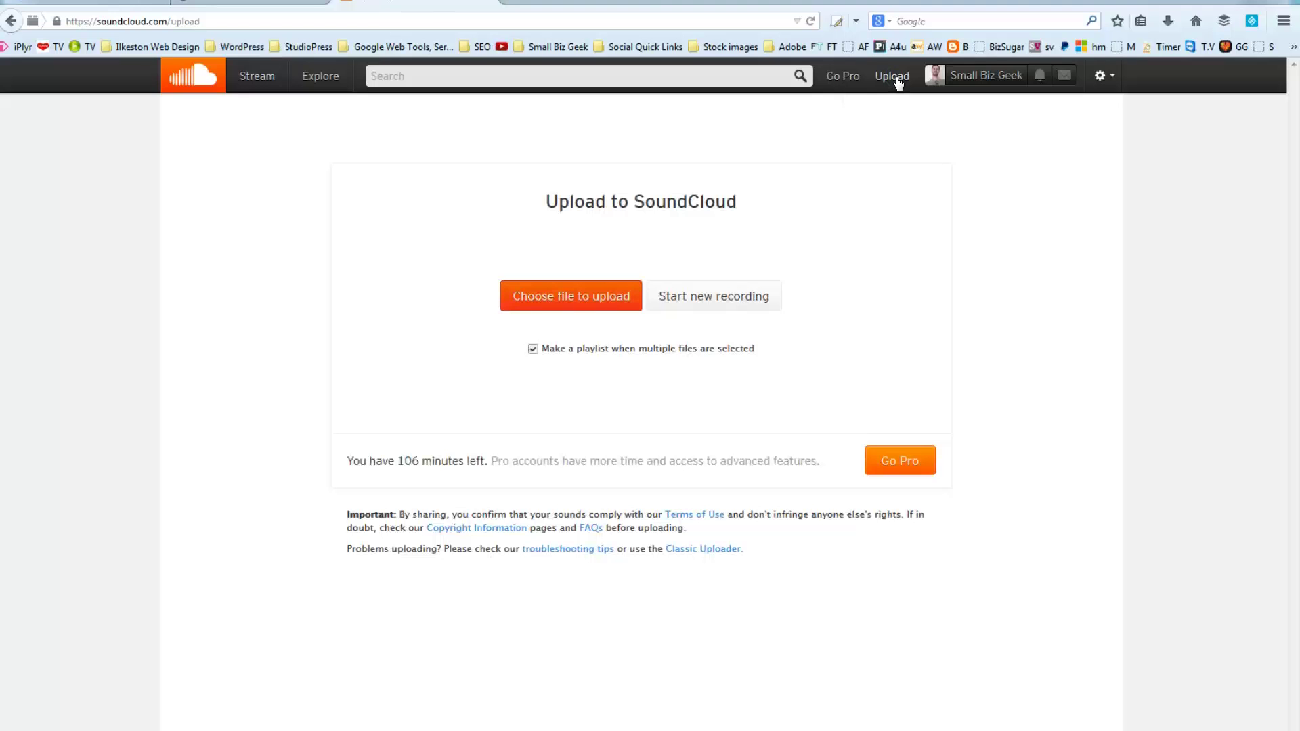
click(711, 299)
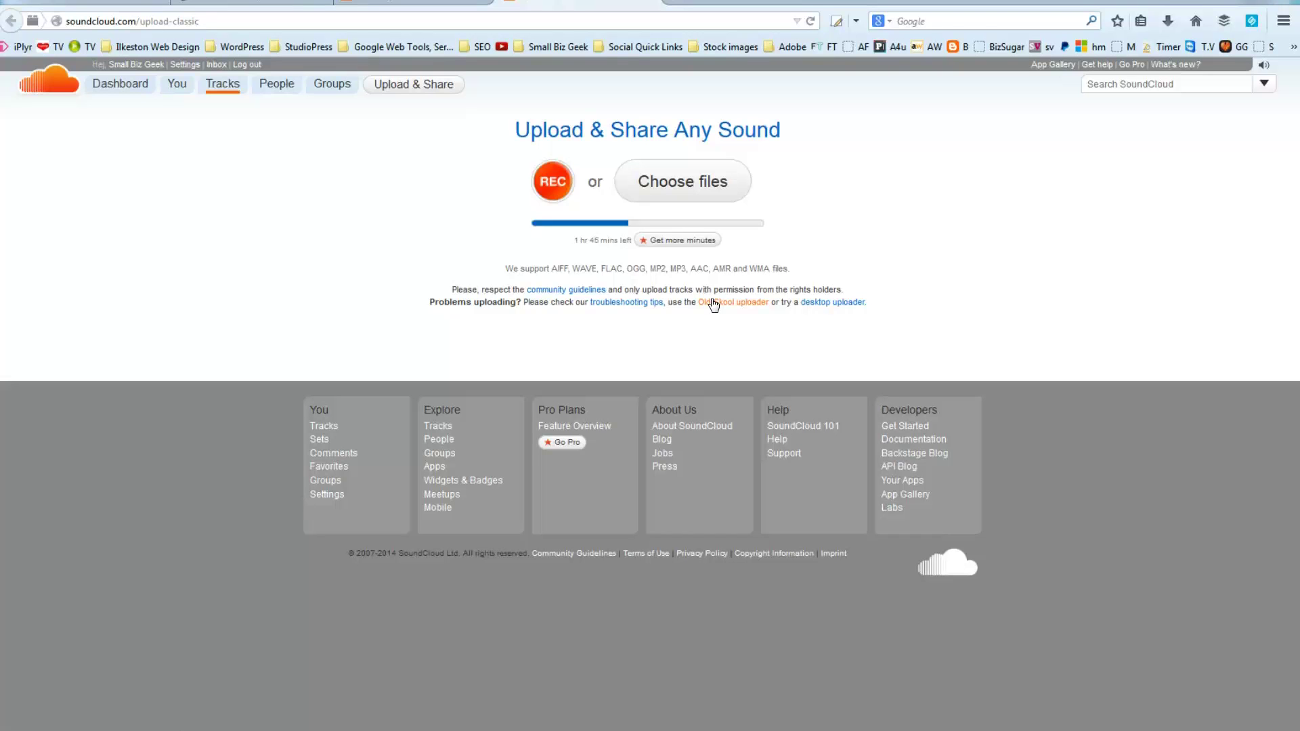
click(557, 188)
click(532, 195)
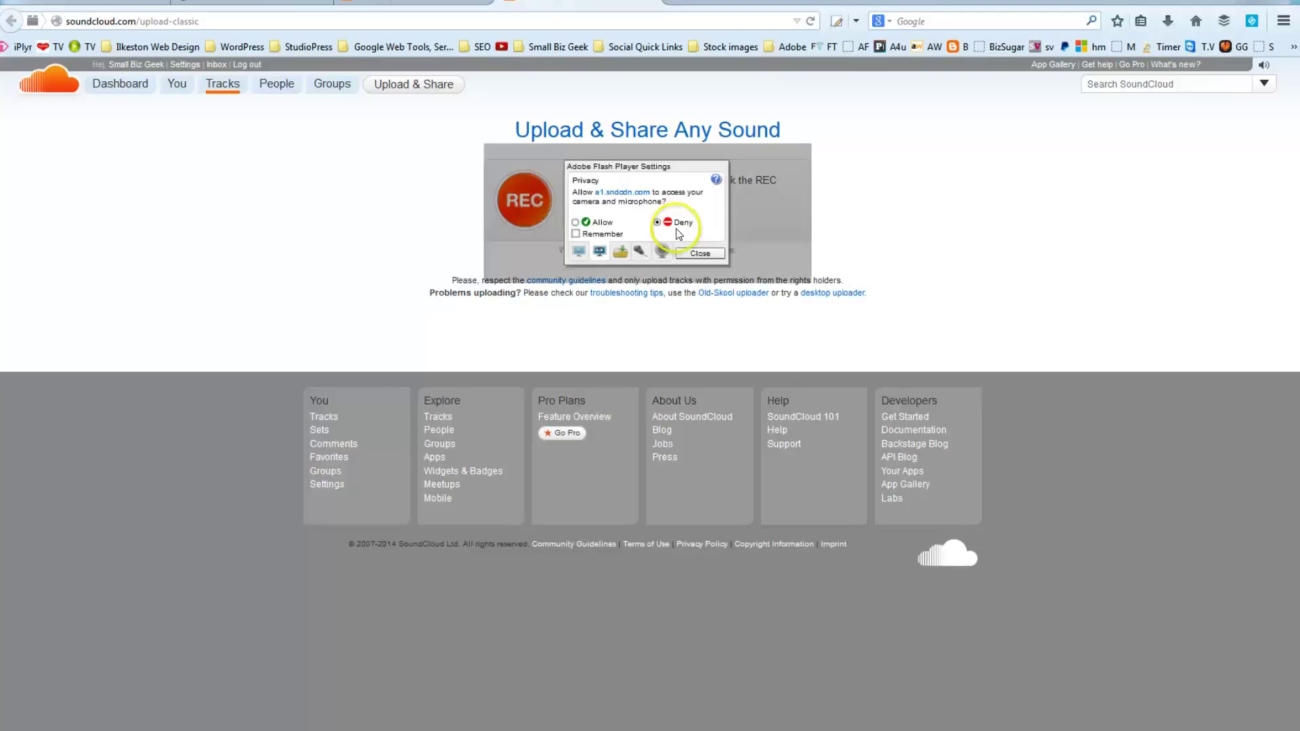
click(602, 224)
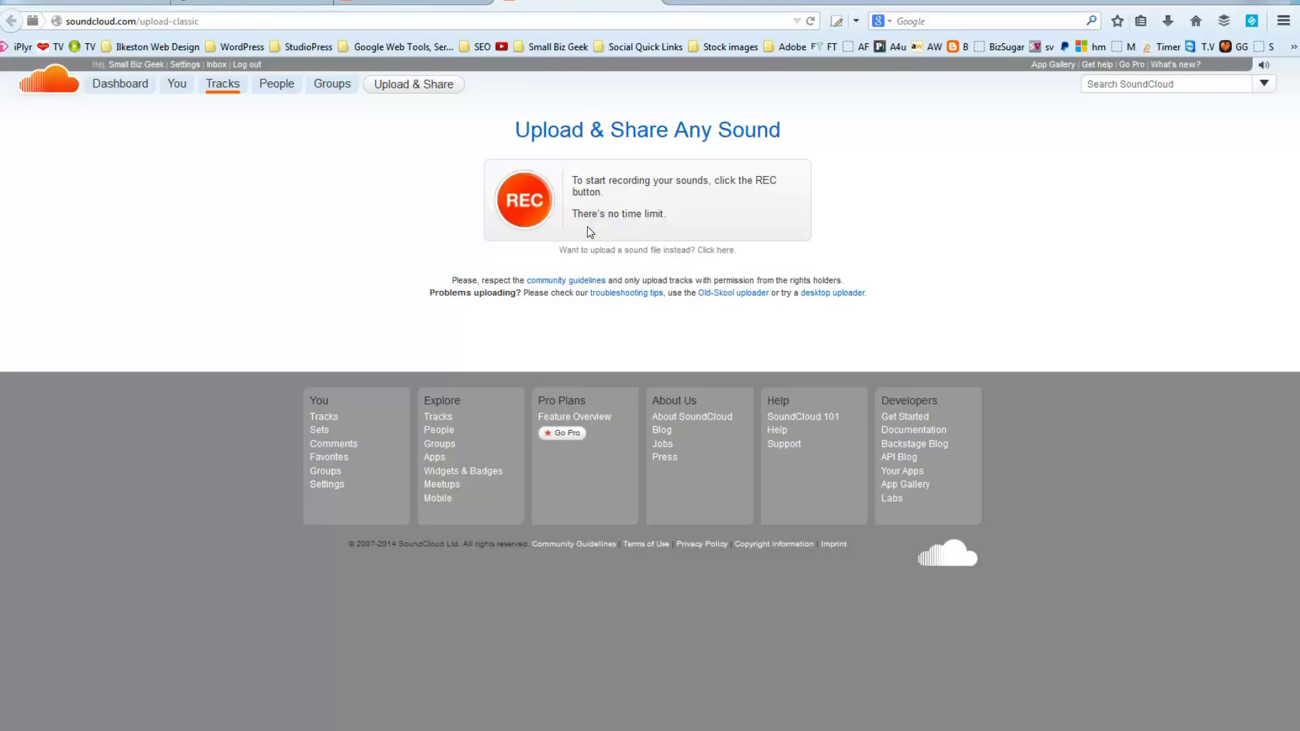
Record about 25 seconds of audio and upload the recording
click(525, 204)
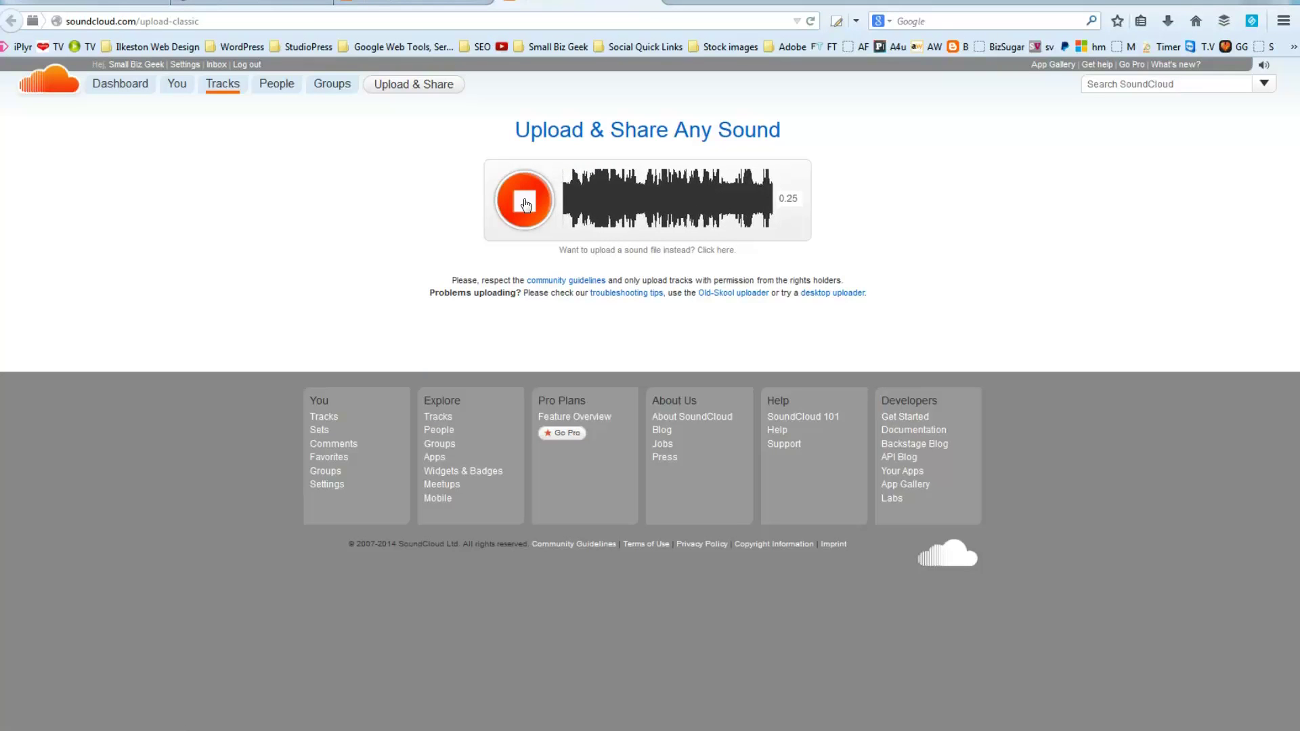
click(525, 201)
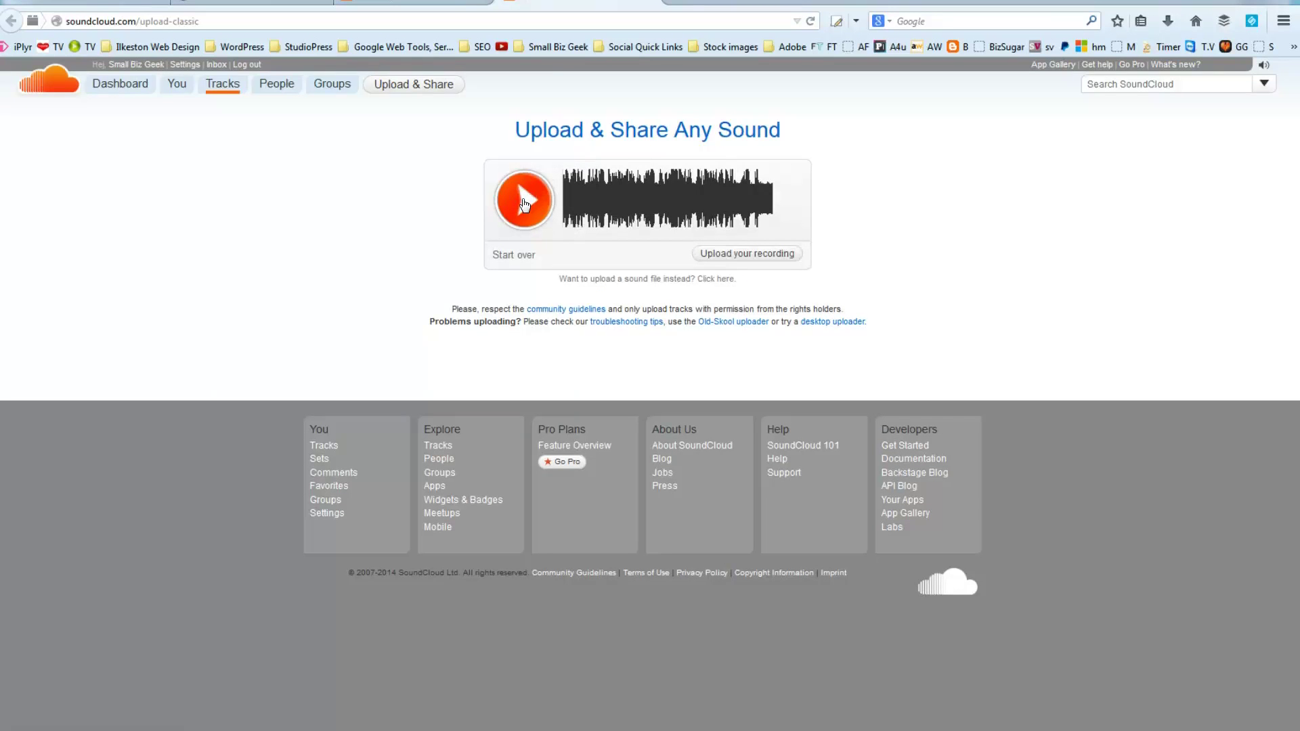
click(750, 261)
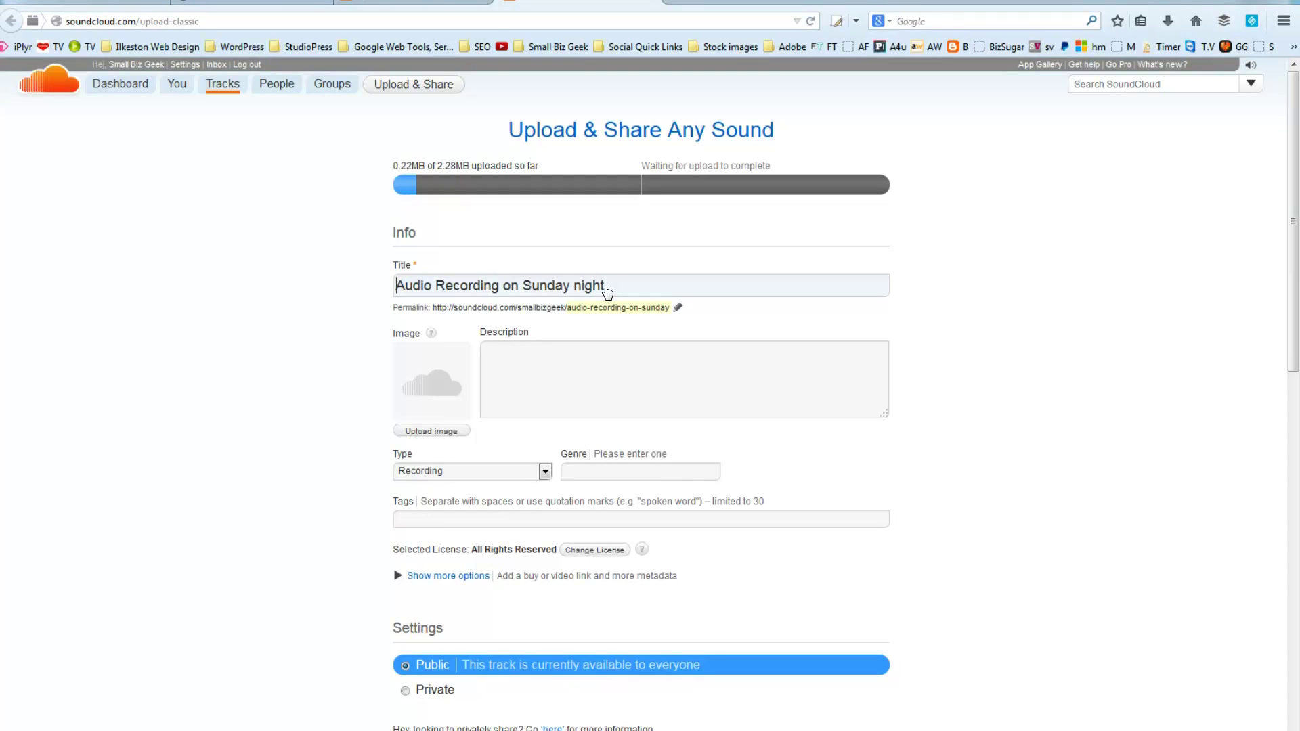
Replace the track's title with "Thanks for Following!"
drag(606, 288, 326, 300)
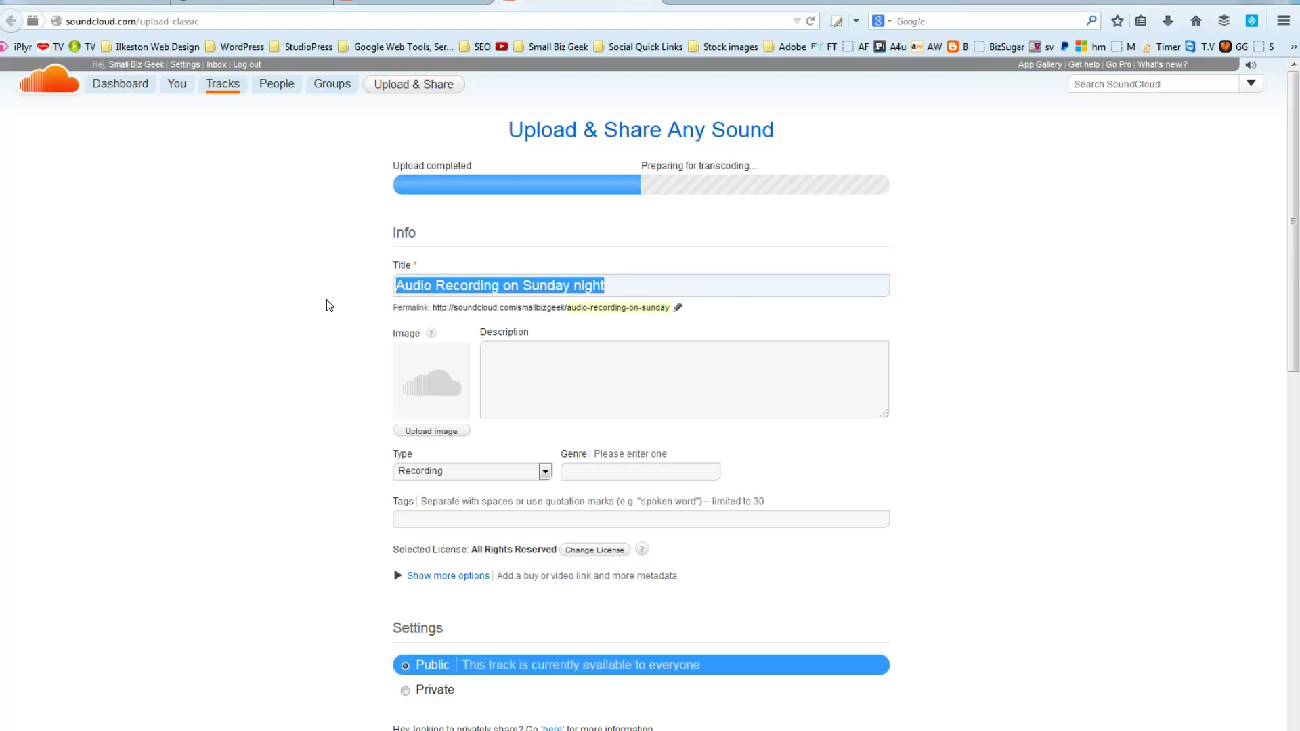
text(Thanks )
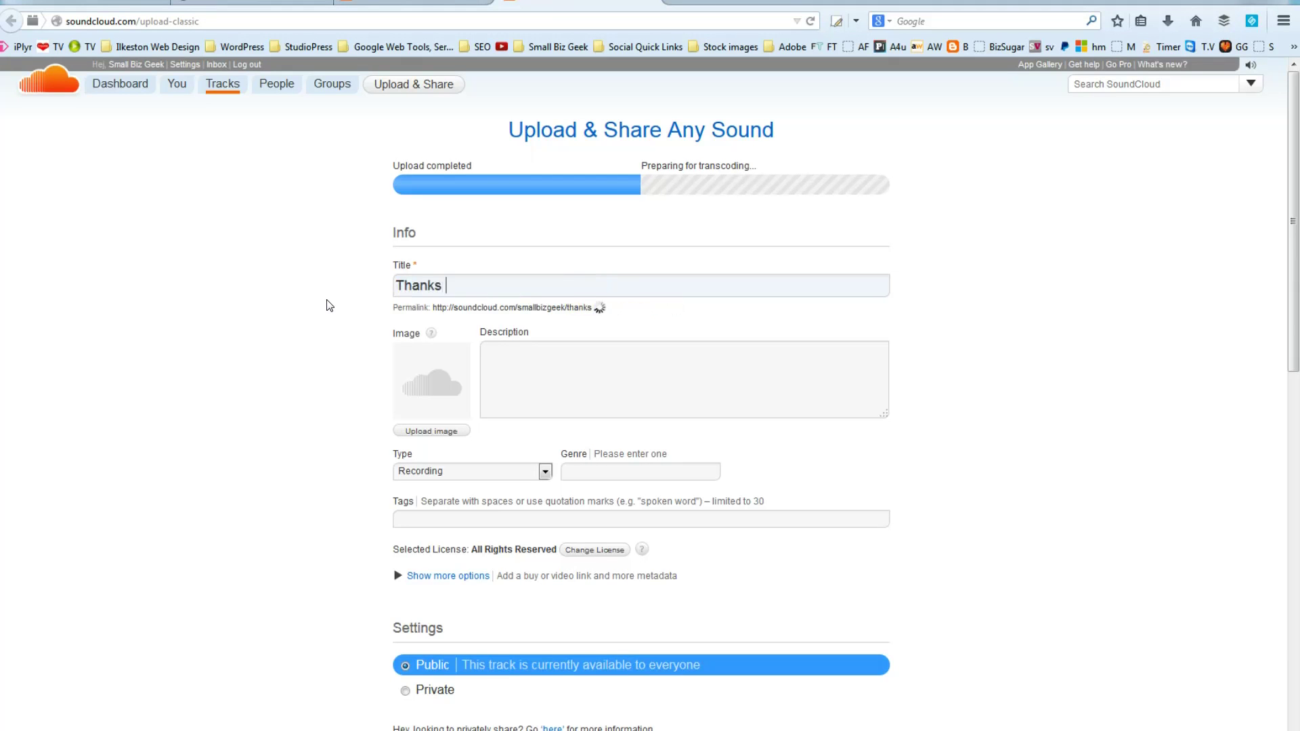
text(for Followin)
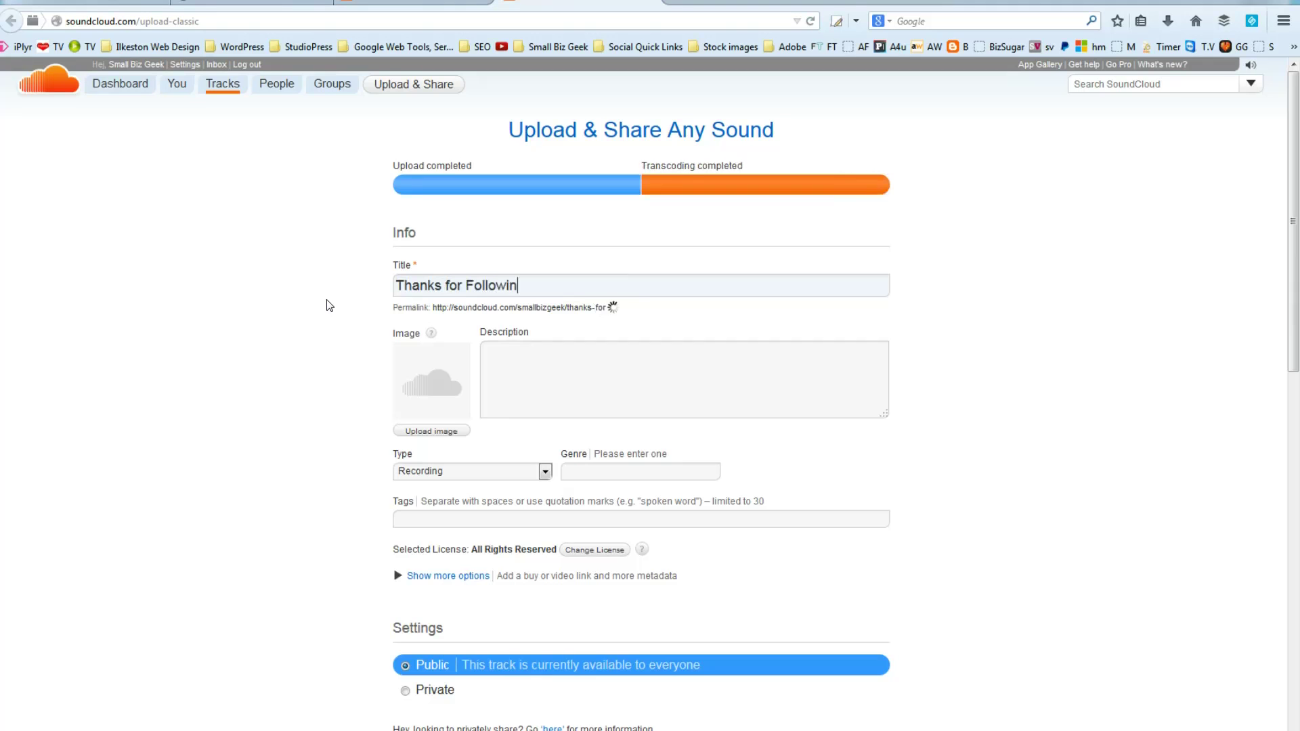
text(g!)
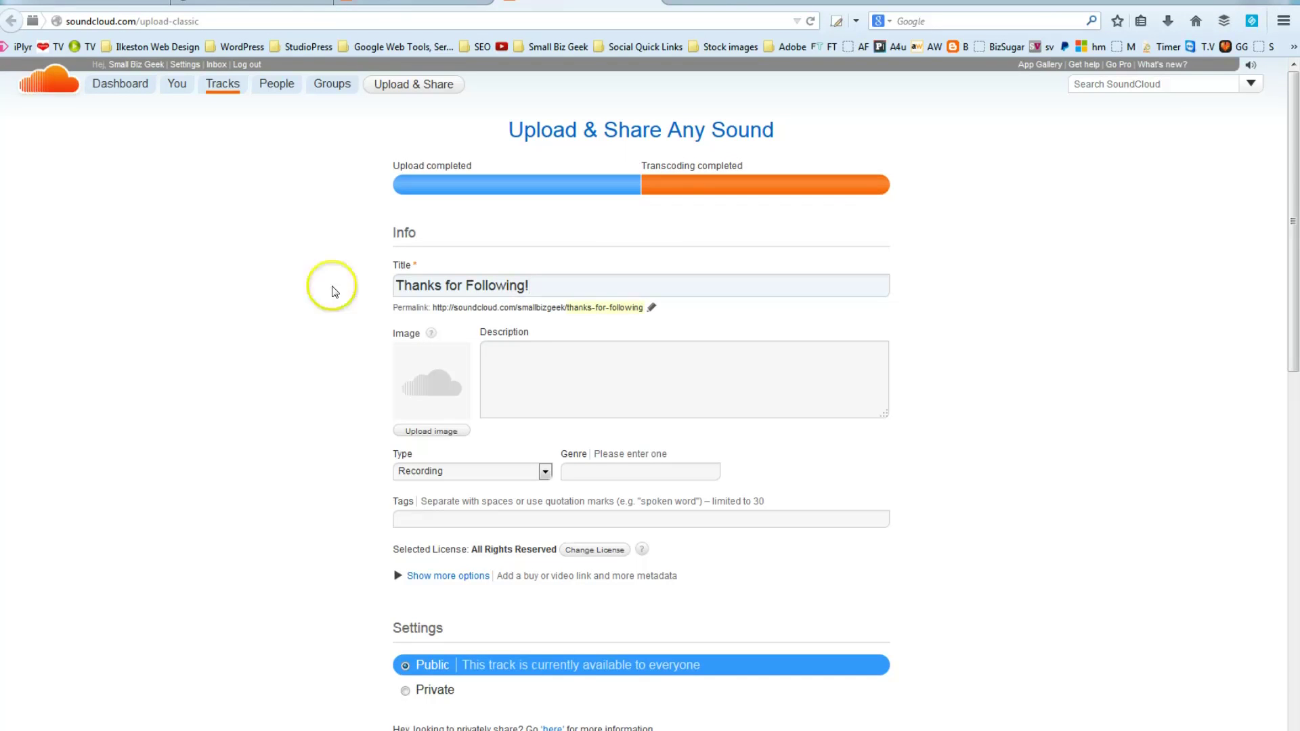
Check the pinned tweet on Twitter and describe the track as "Thanks for following me on Twitter! I am passionate about design, marketing and technology for small businesses."
click(110, 2)
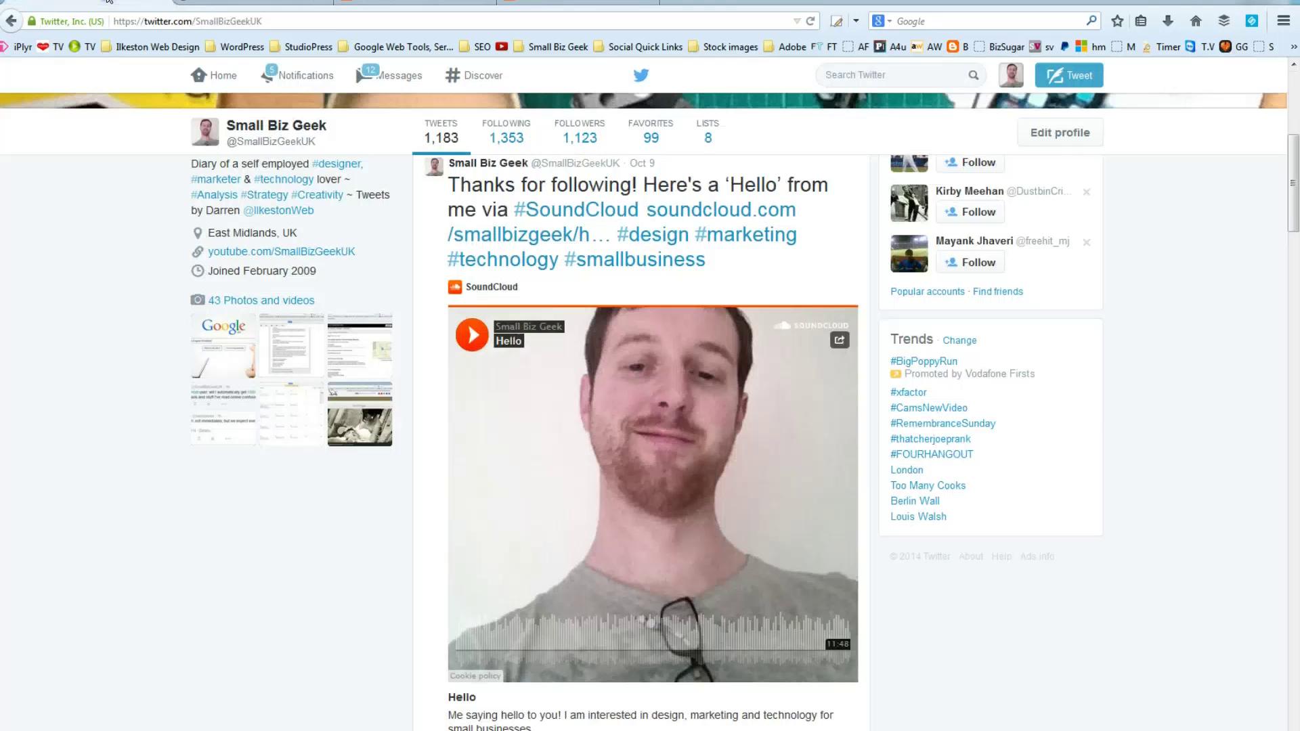
mouse_move(1295, 203)
mouse_down()
mouse_move(1296, 226)
mouse_move(1294, 197)
mouse_up()
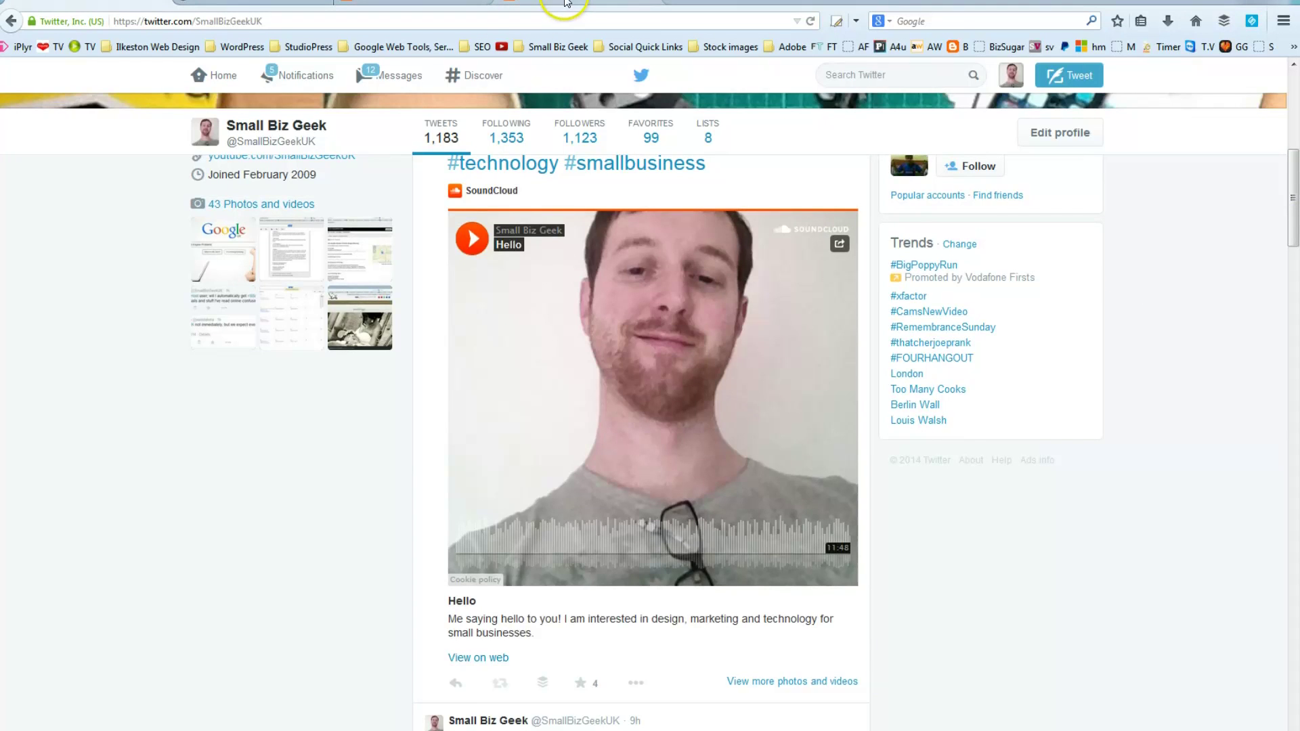
click(567, 3)
click(545, 368)
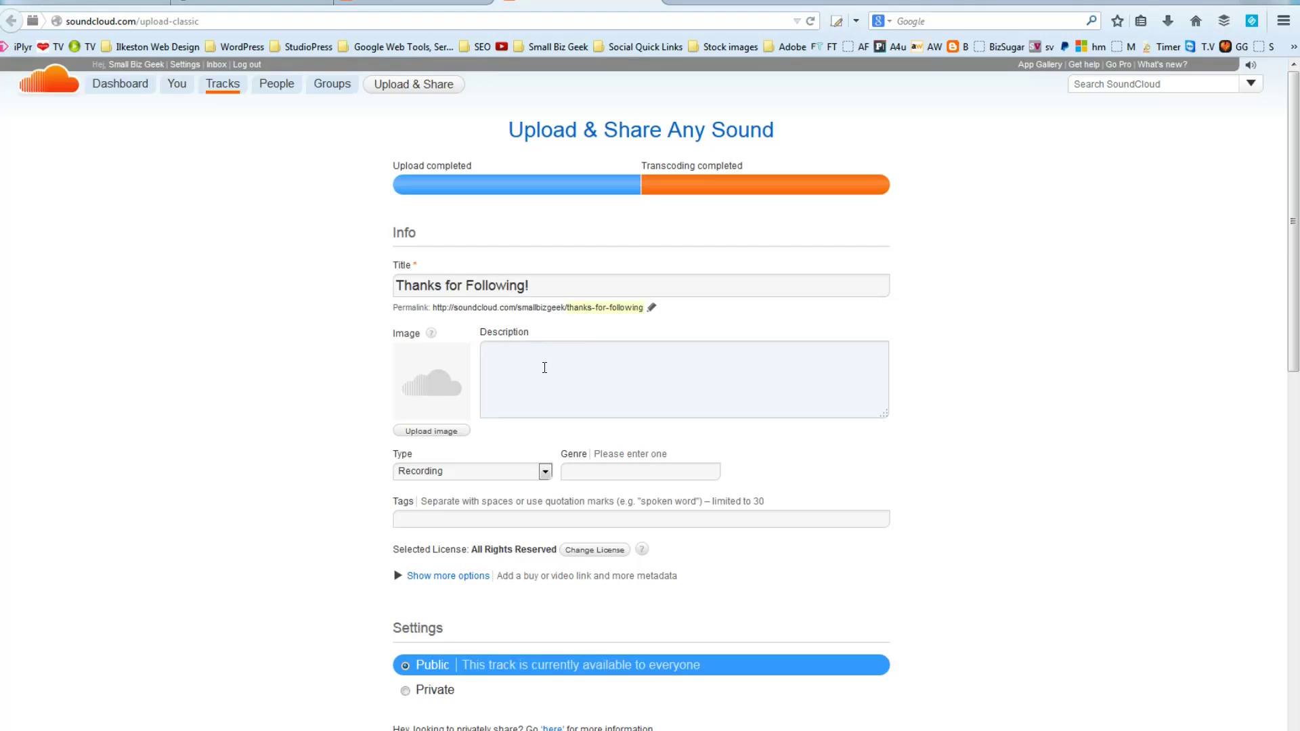
text(Thanks for following me on Twitter!)
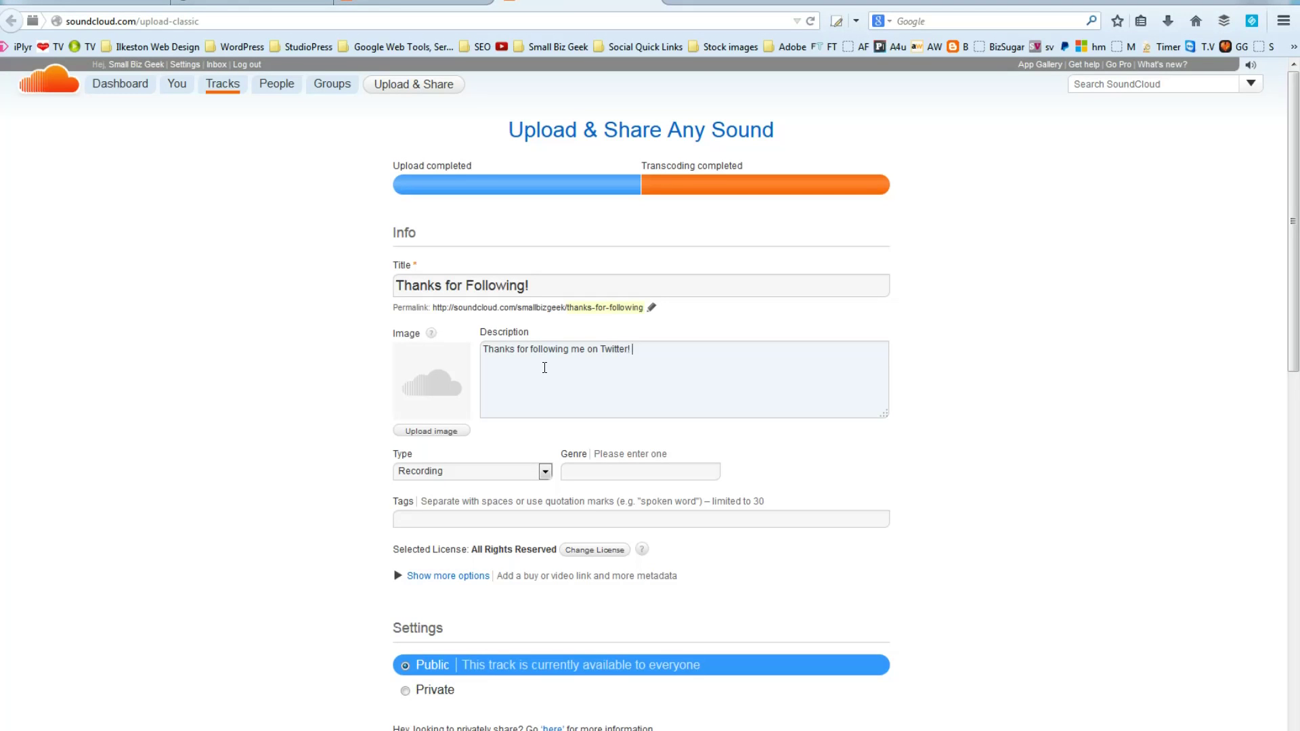
text( I am passionate about design, marketing and )
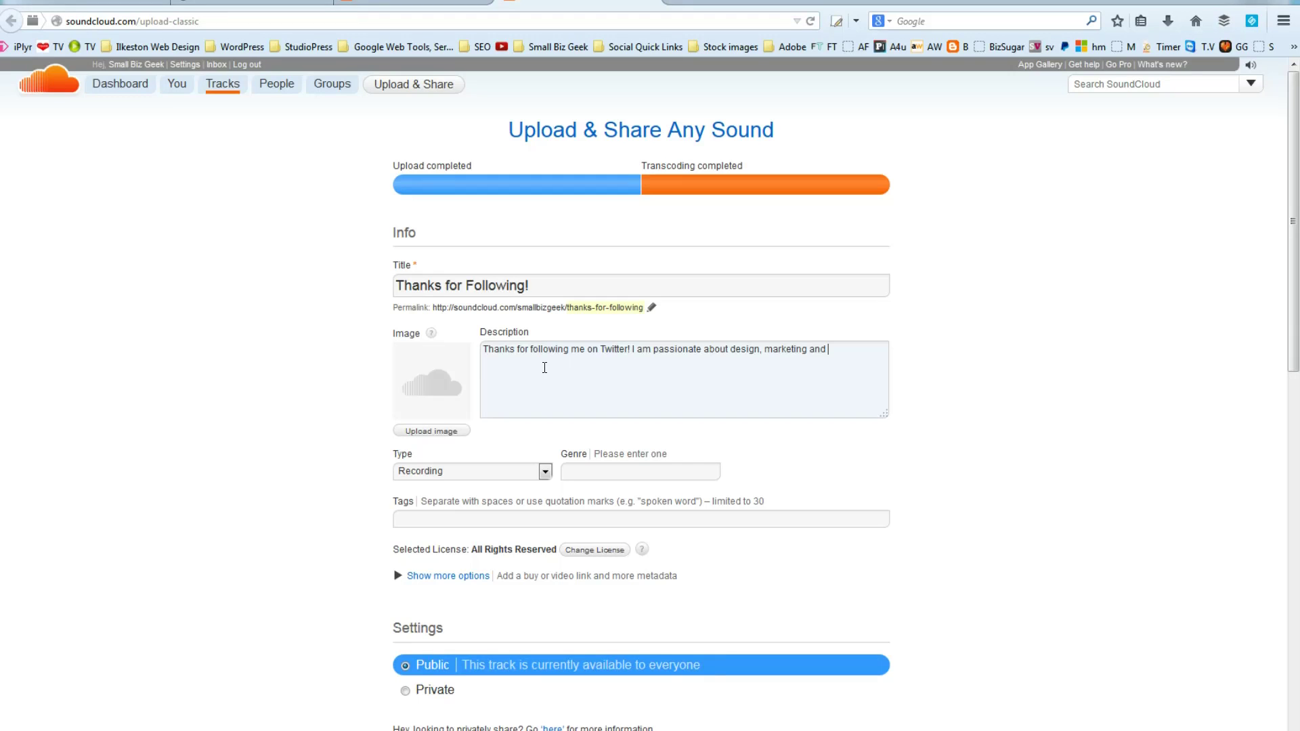
text(technology for small business)
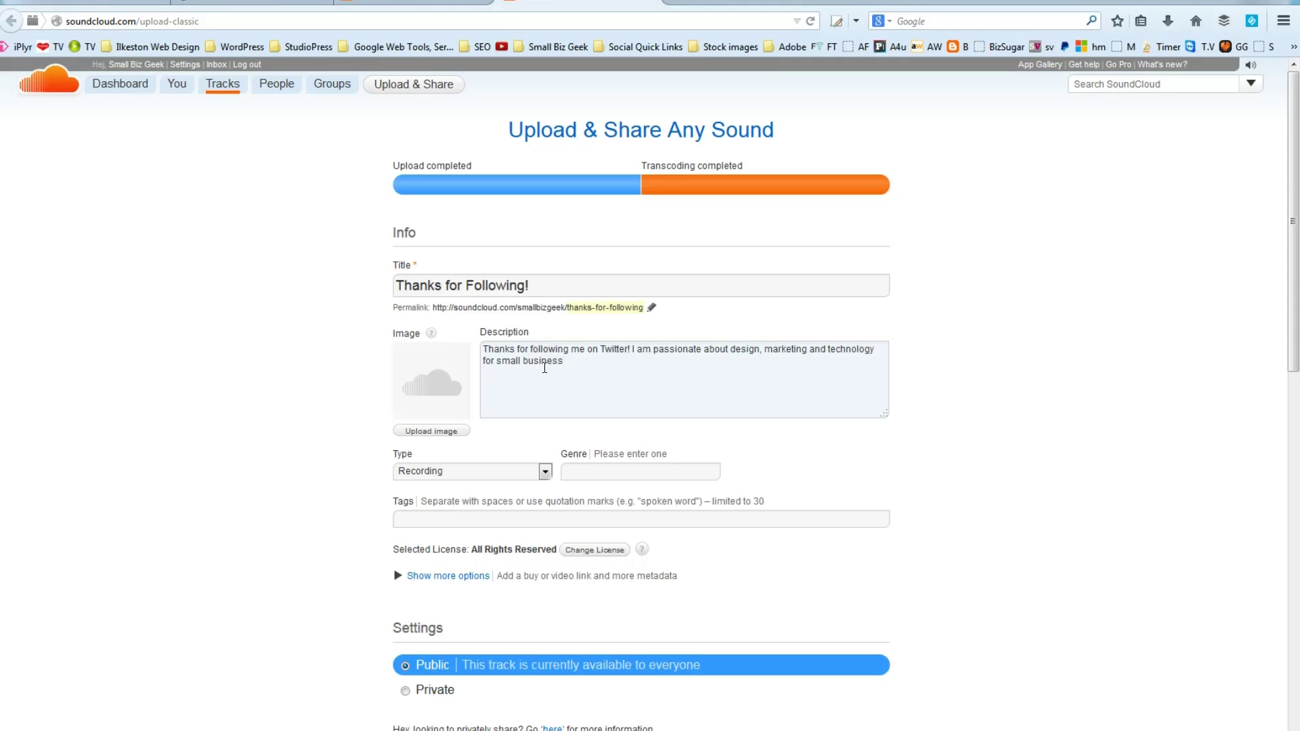
text(es.)
Preview the "Soundcloud photo" image stored on the desktop, and close the preview
click(234, 7)
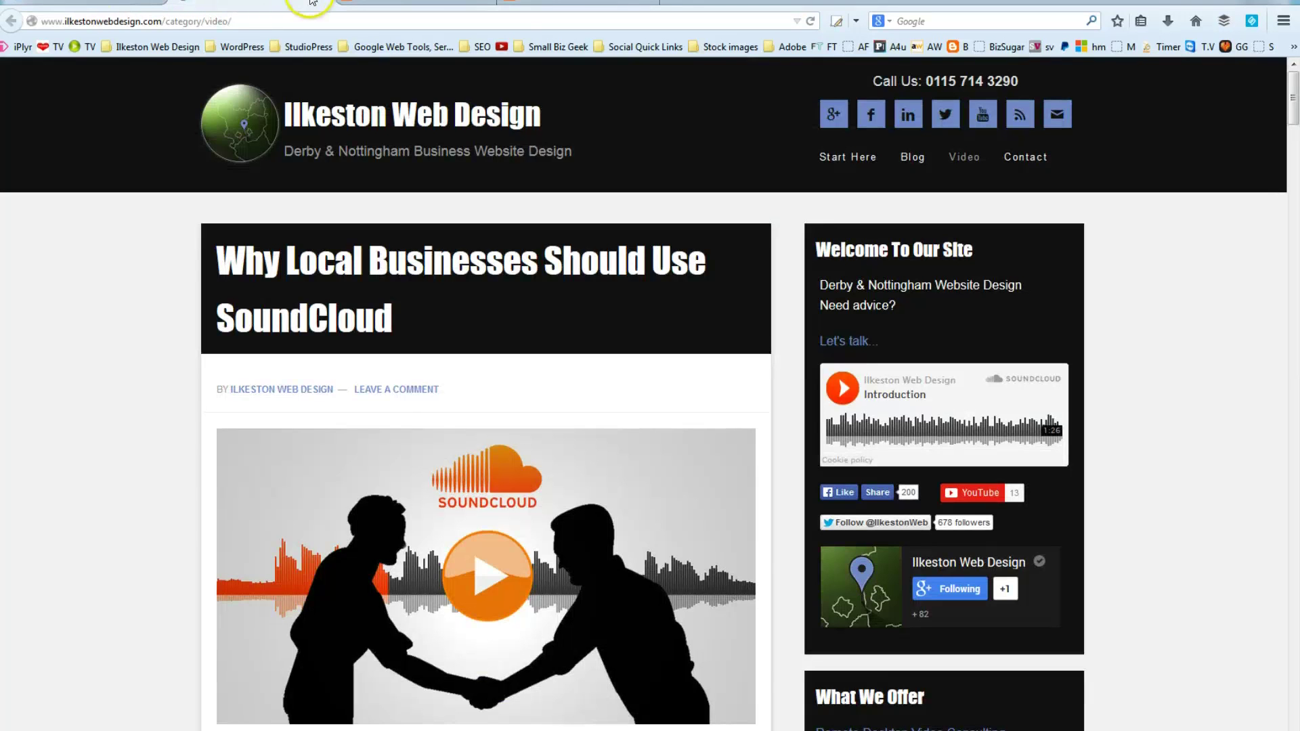
click(93, 3)
click(94, 3)
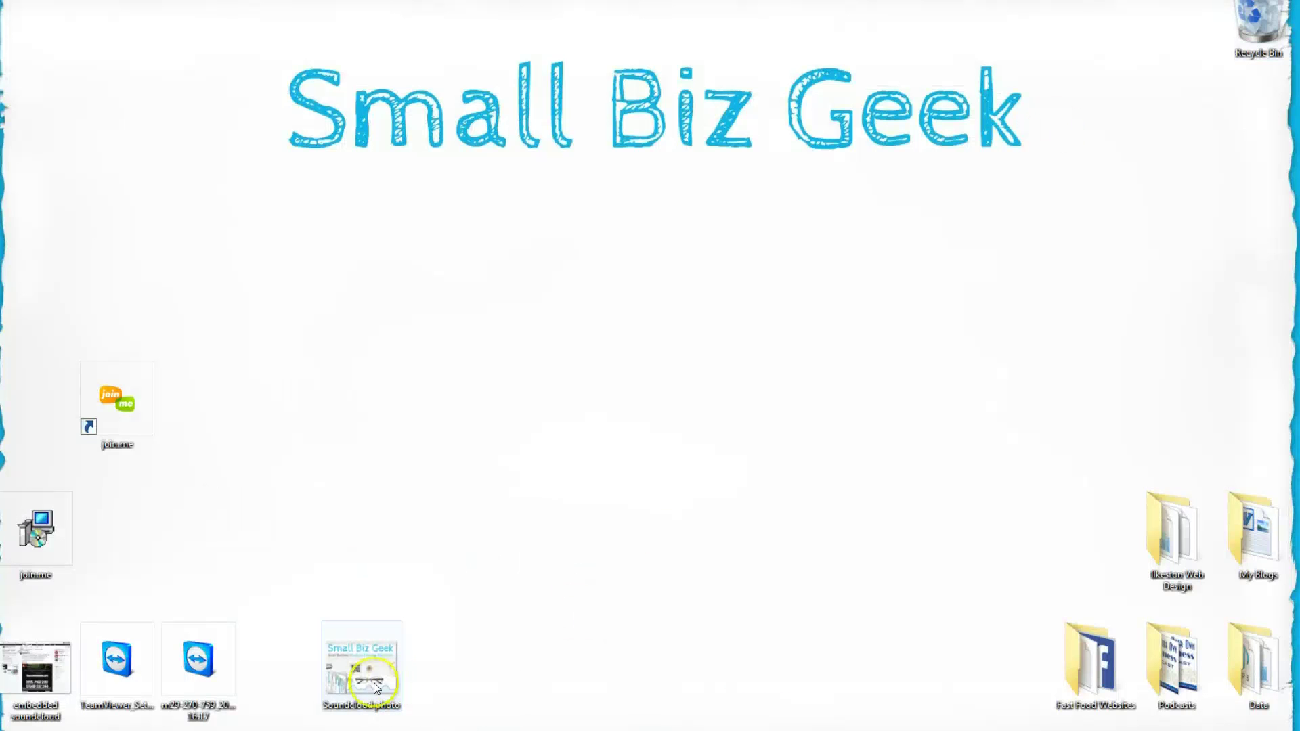
click(358, 667)
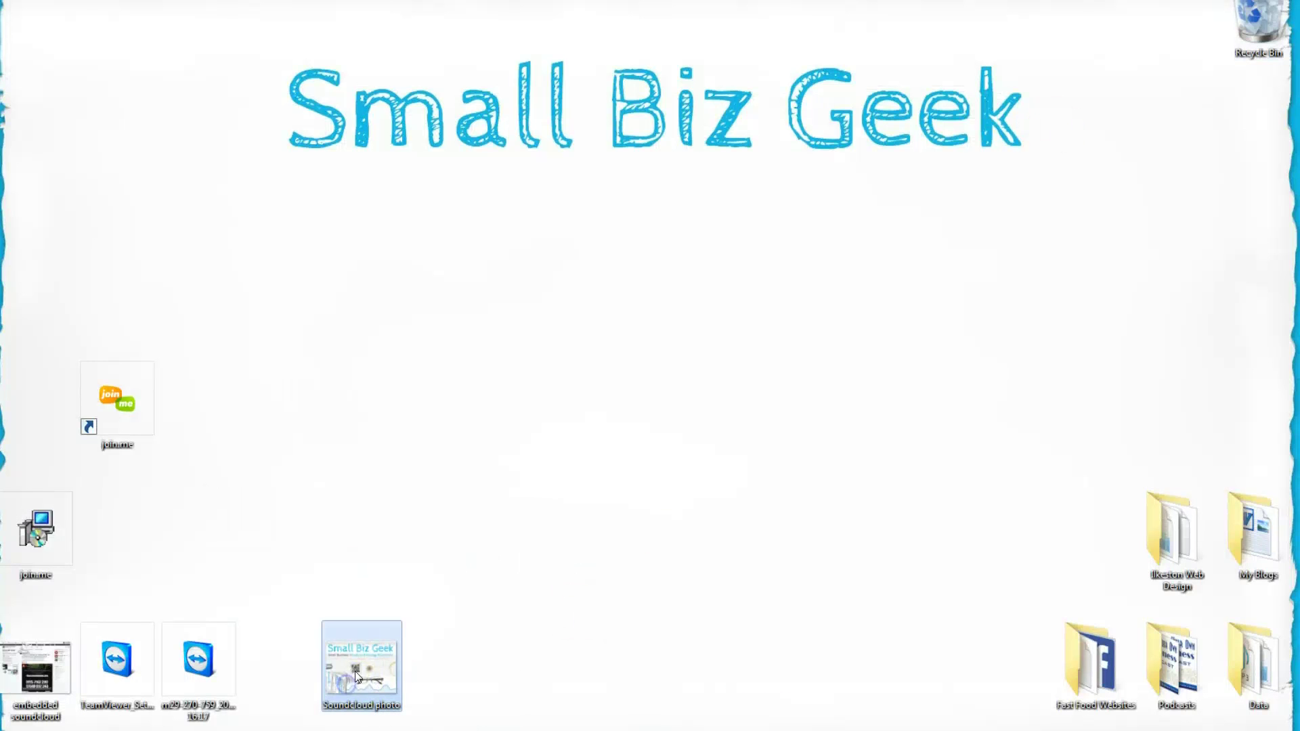
right_click(355, 670)
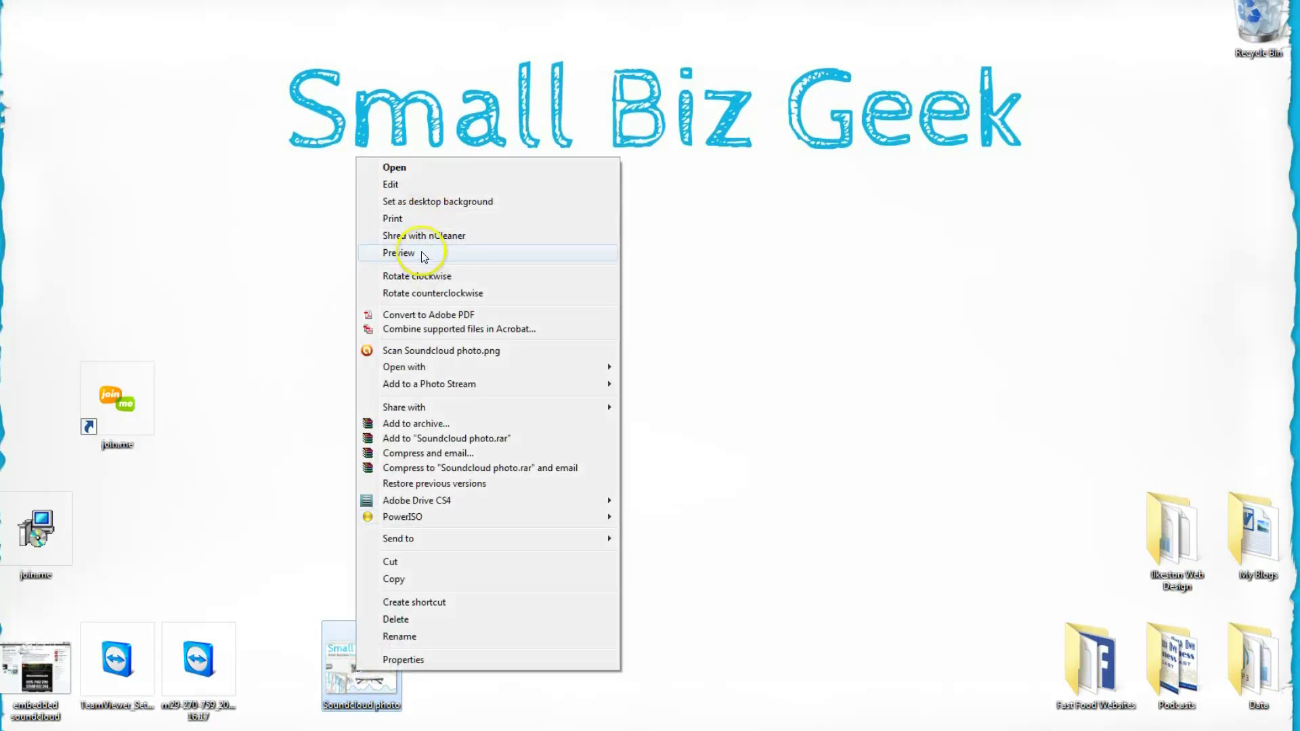
click(400, 253)
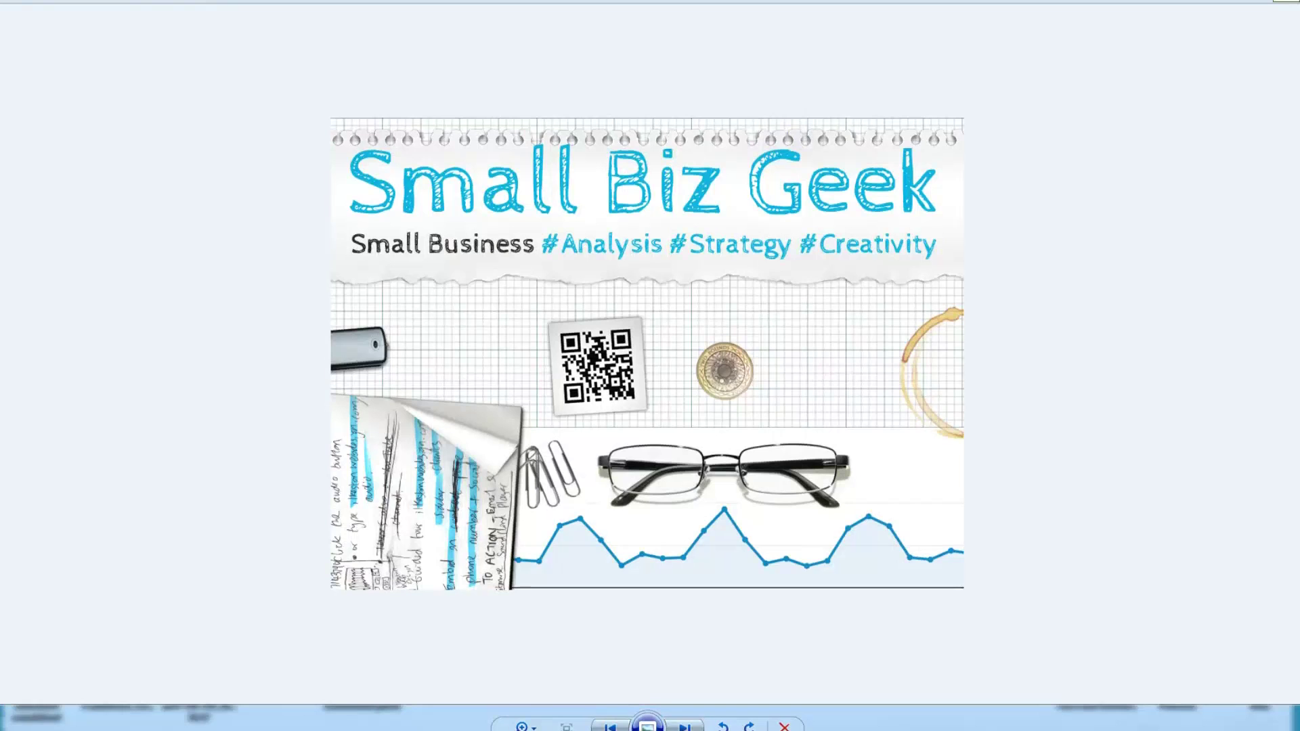
click(1273, 1)
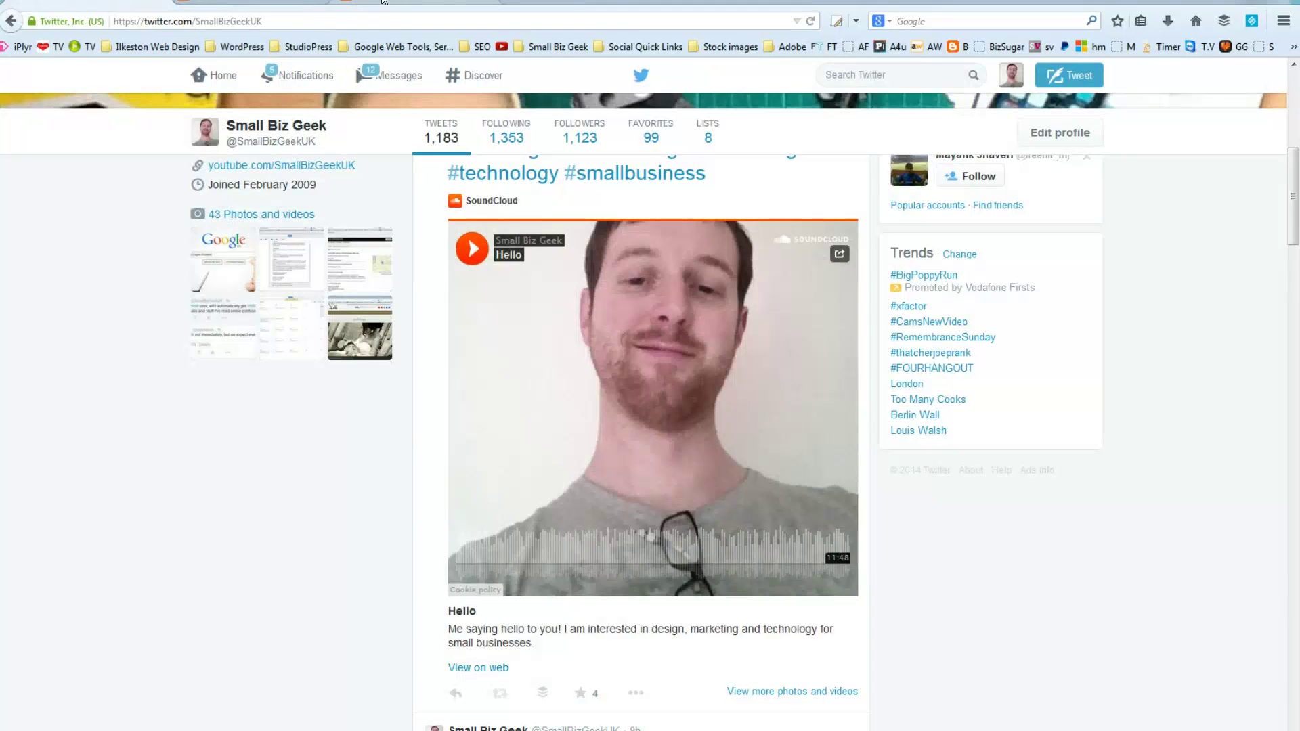
Upload the "Soundcloud photo" image from the desktop as the track's image on SoundCloud
click(381, 2)
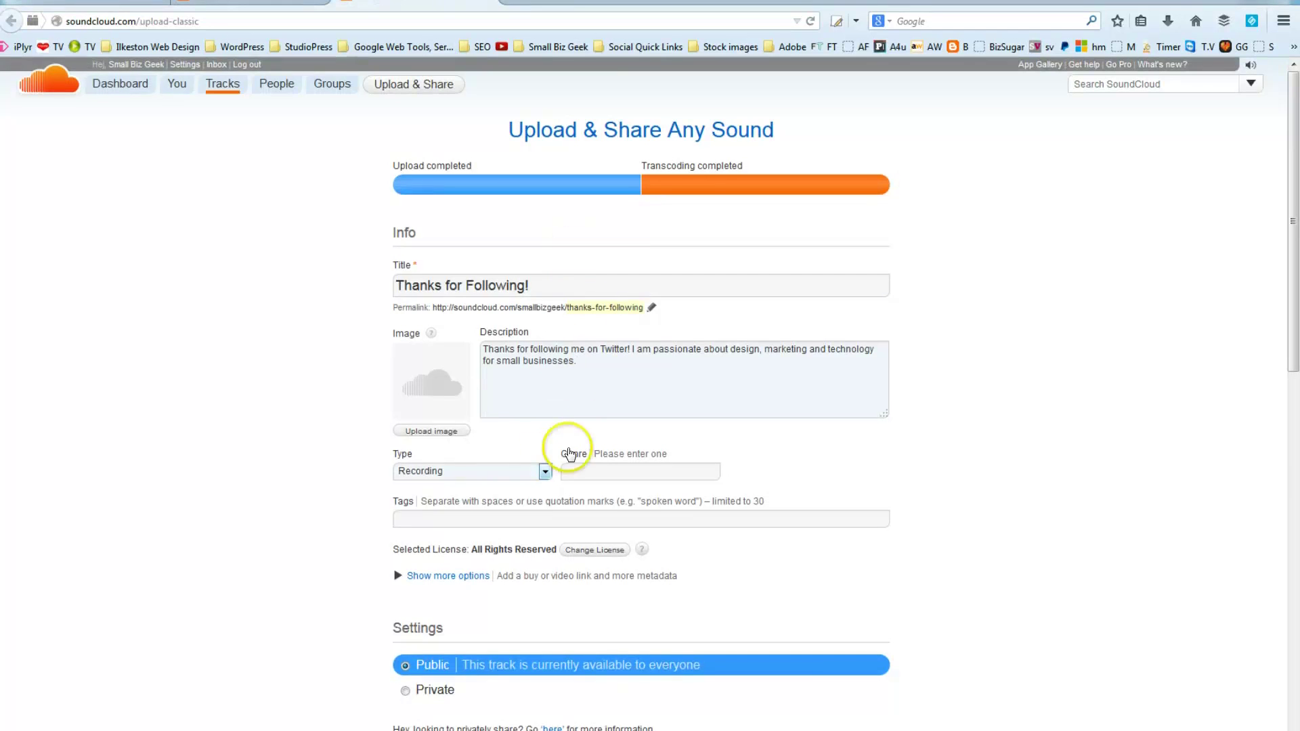
click(432, 432)
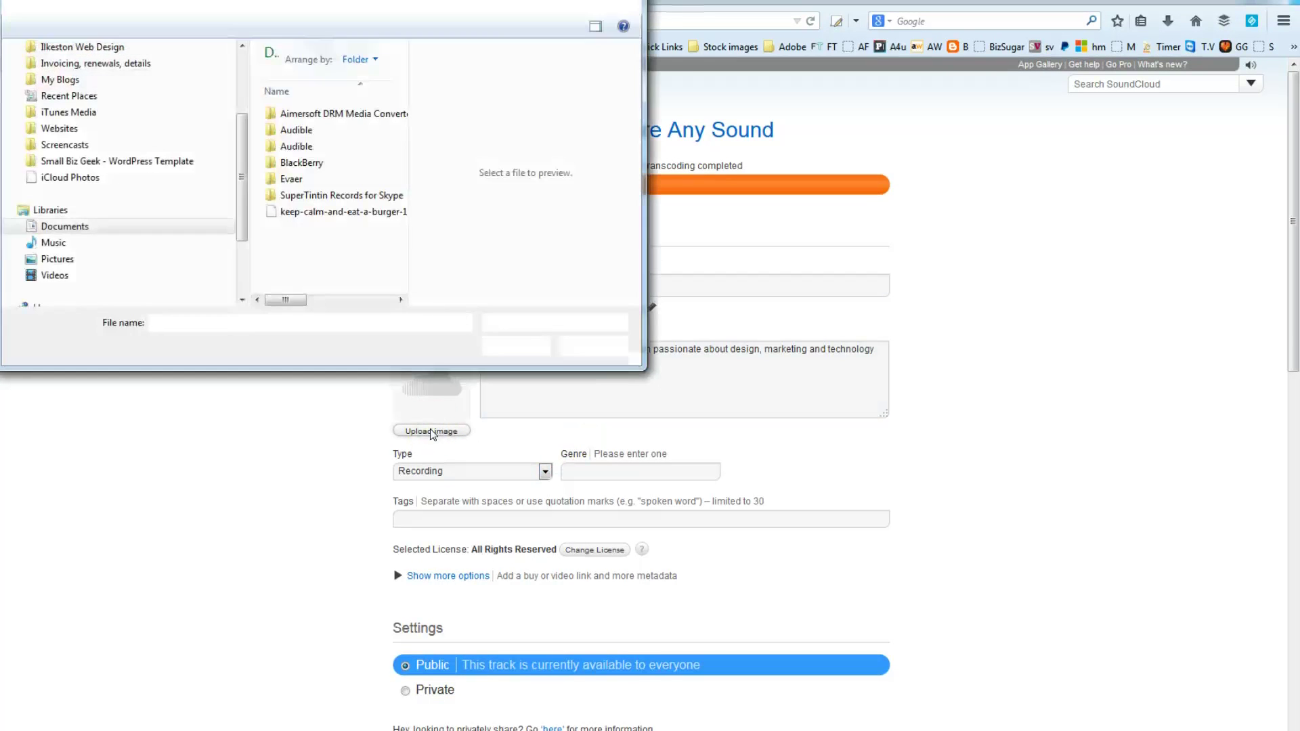
click(242, 196)
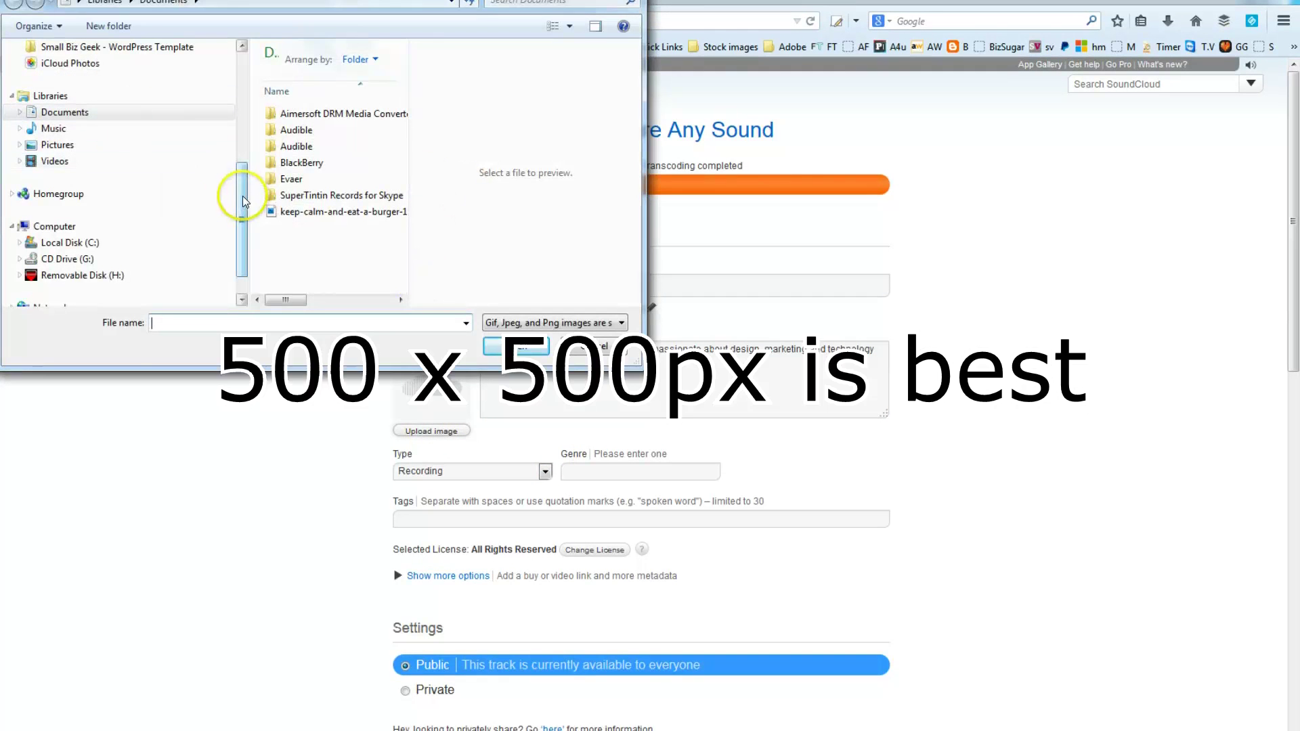
scroll(242, 197, up, 5)
click(54, 103)
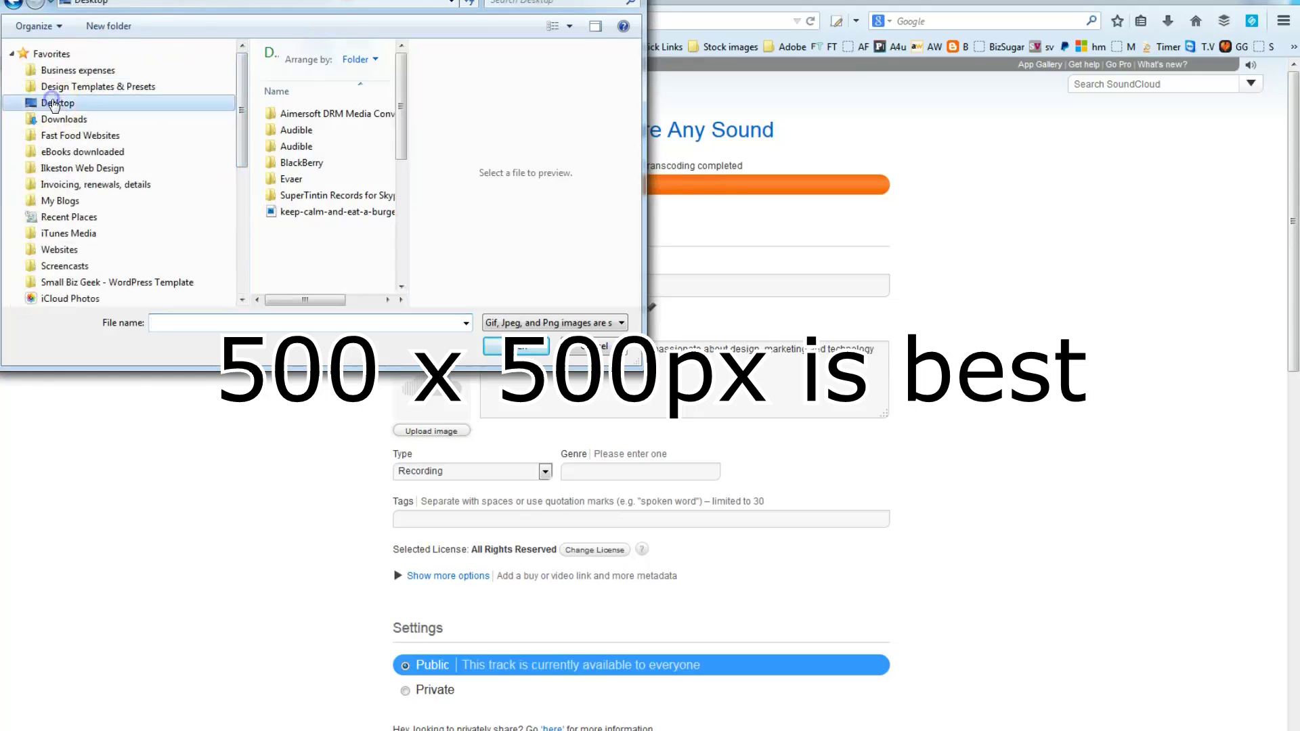
drag(643, 370, 958, 535)
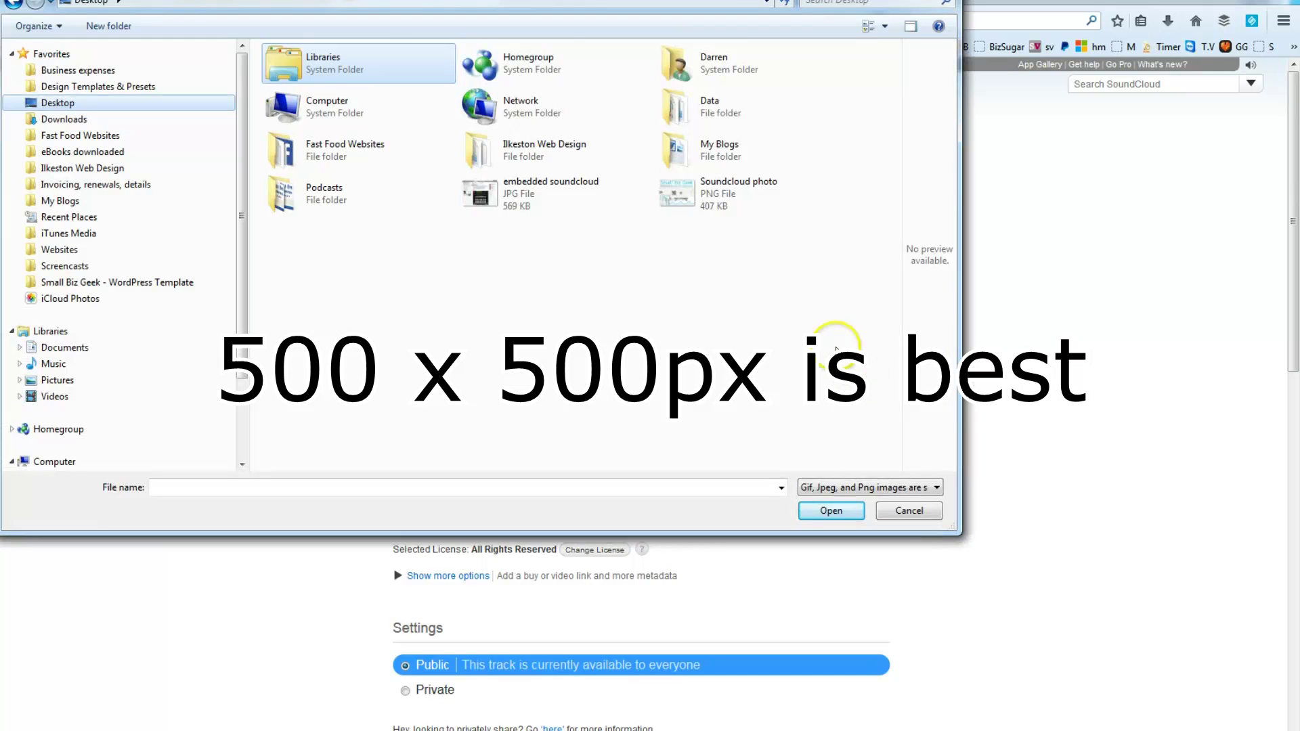
click(677, 207)
click(830, 510)
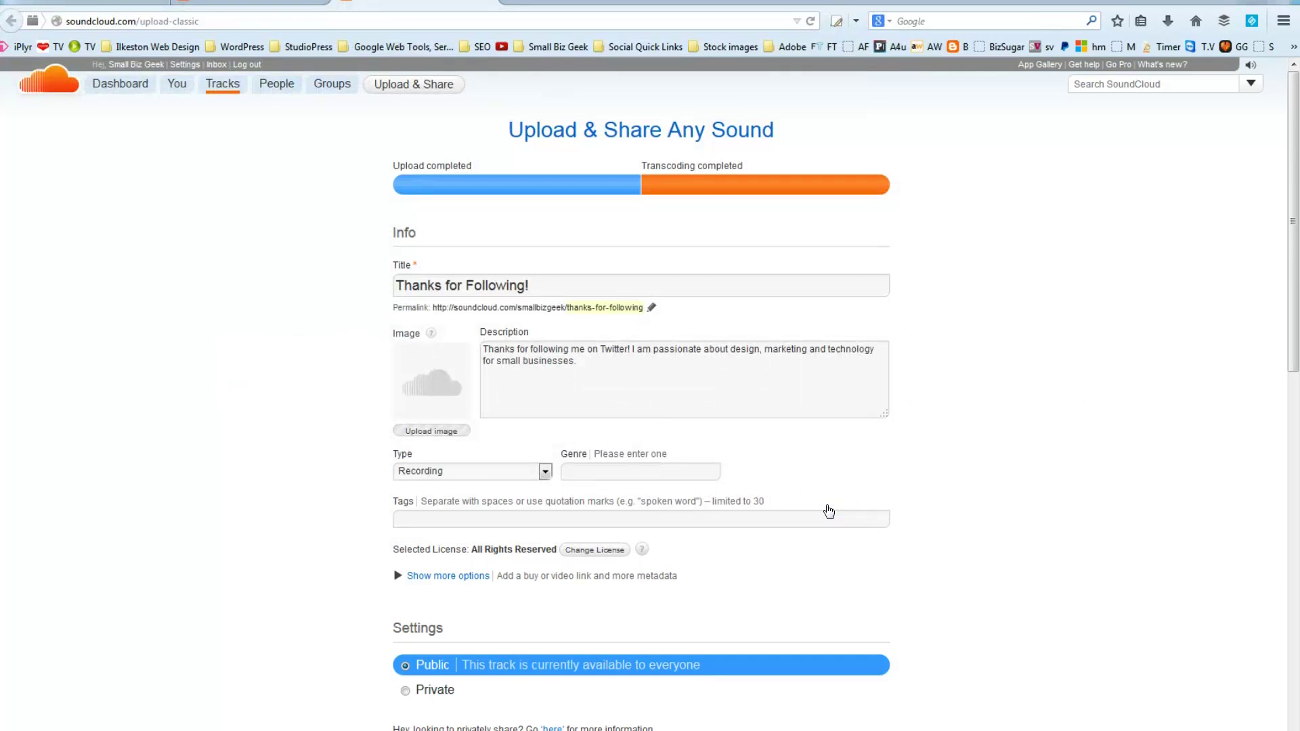
Set the track's type to Spoken and add the tags marketing, design and technology
click(541, 471)
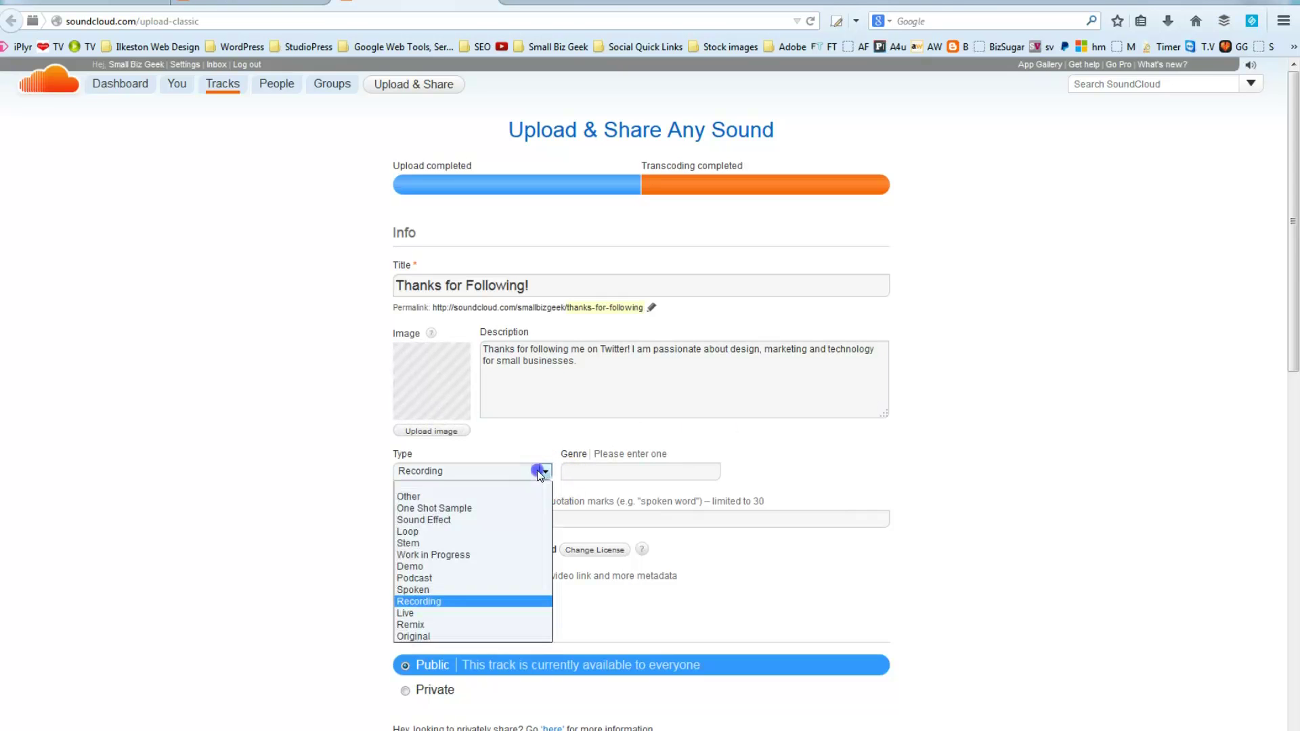
click(469, 589)
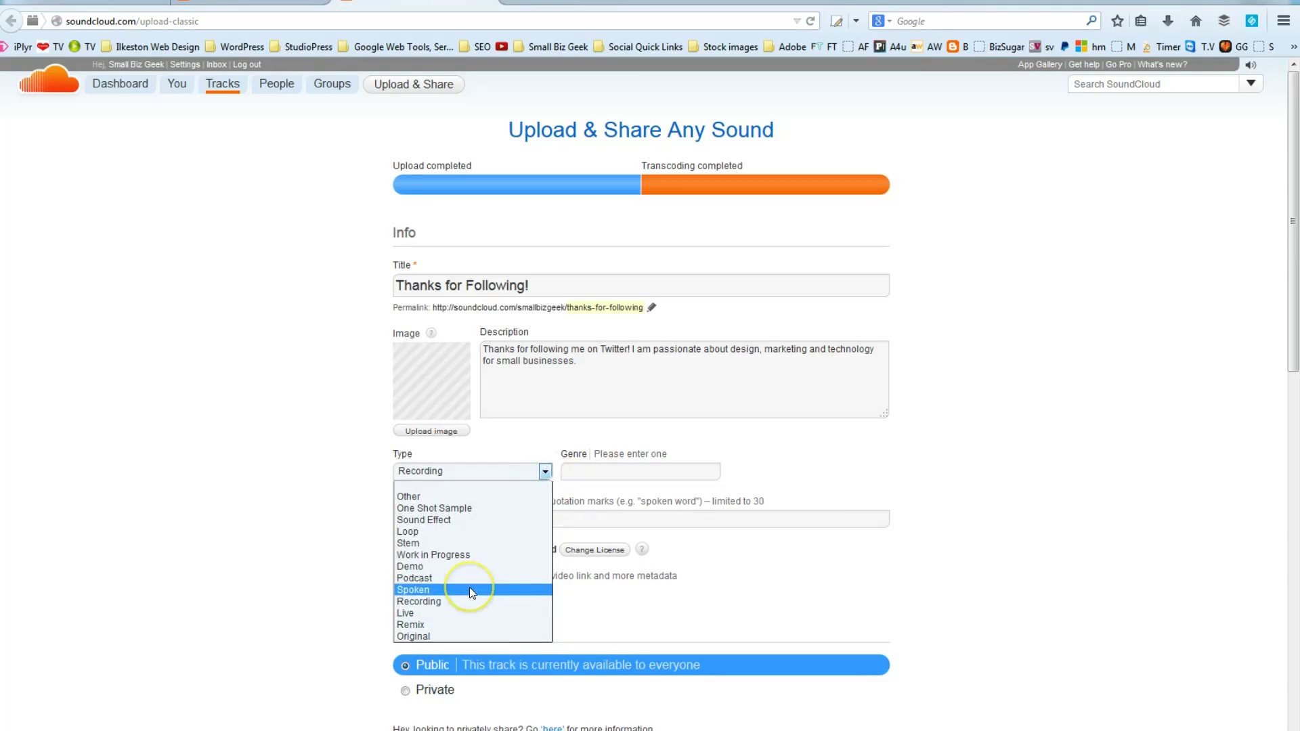
click(614, 471)
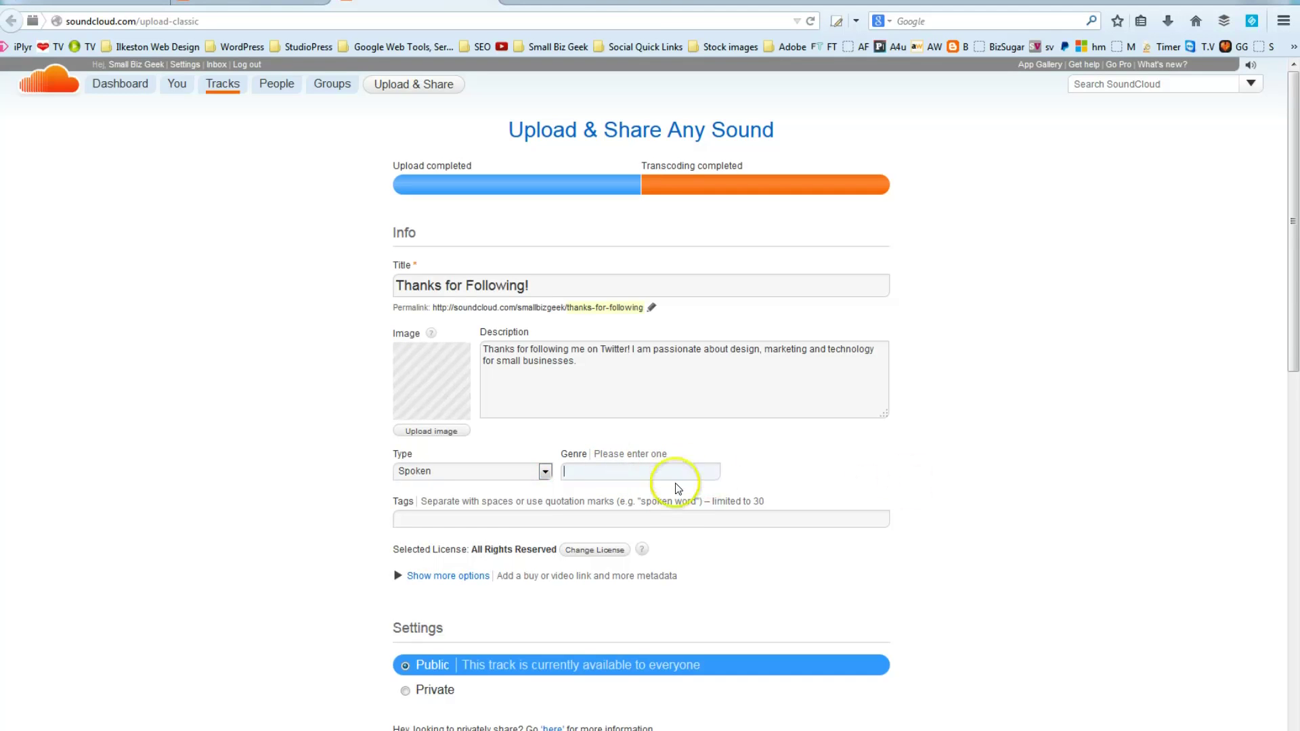
click(676, 520)
click(687, 519)
text(marketing)
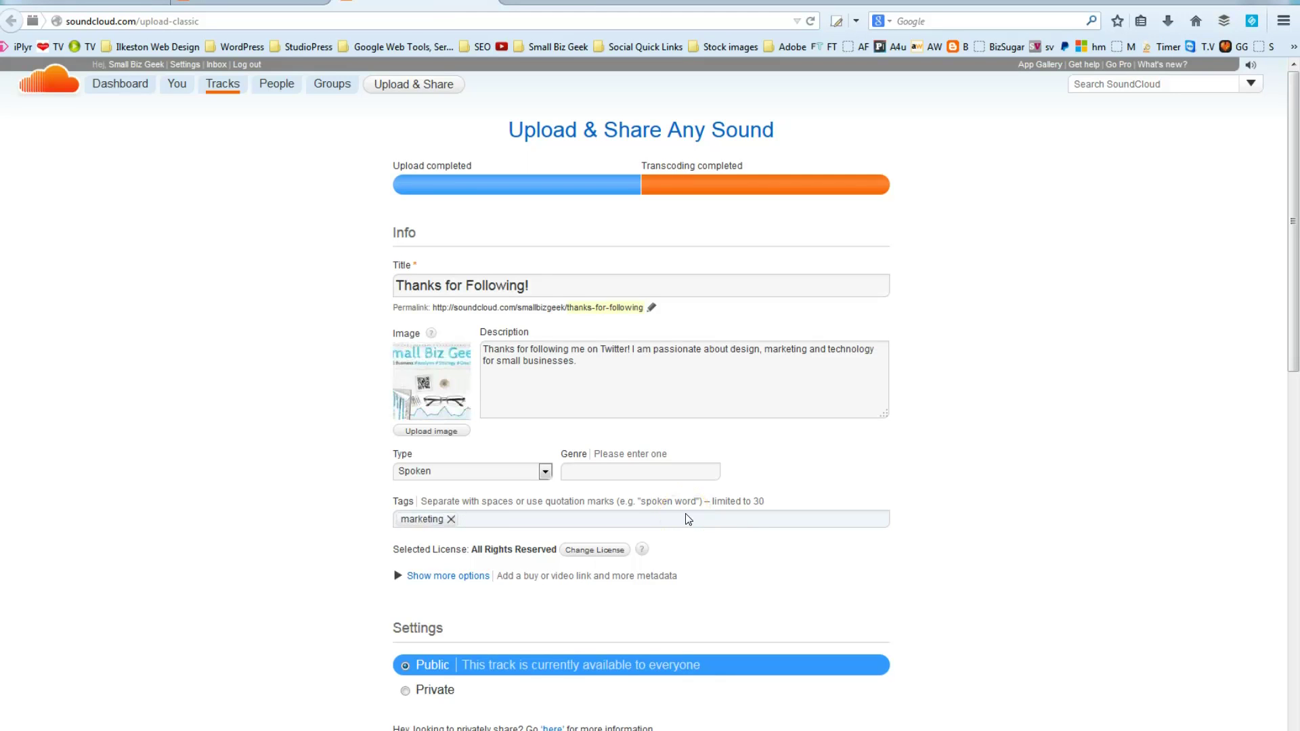
text( design technology)
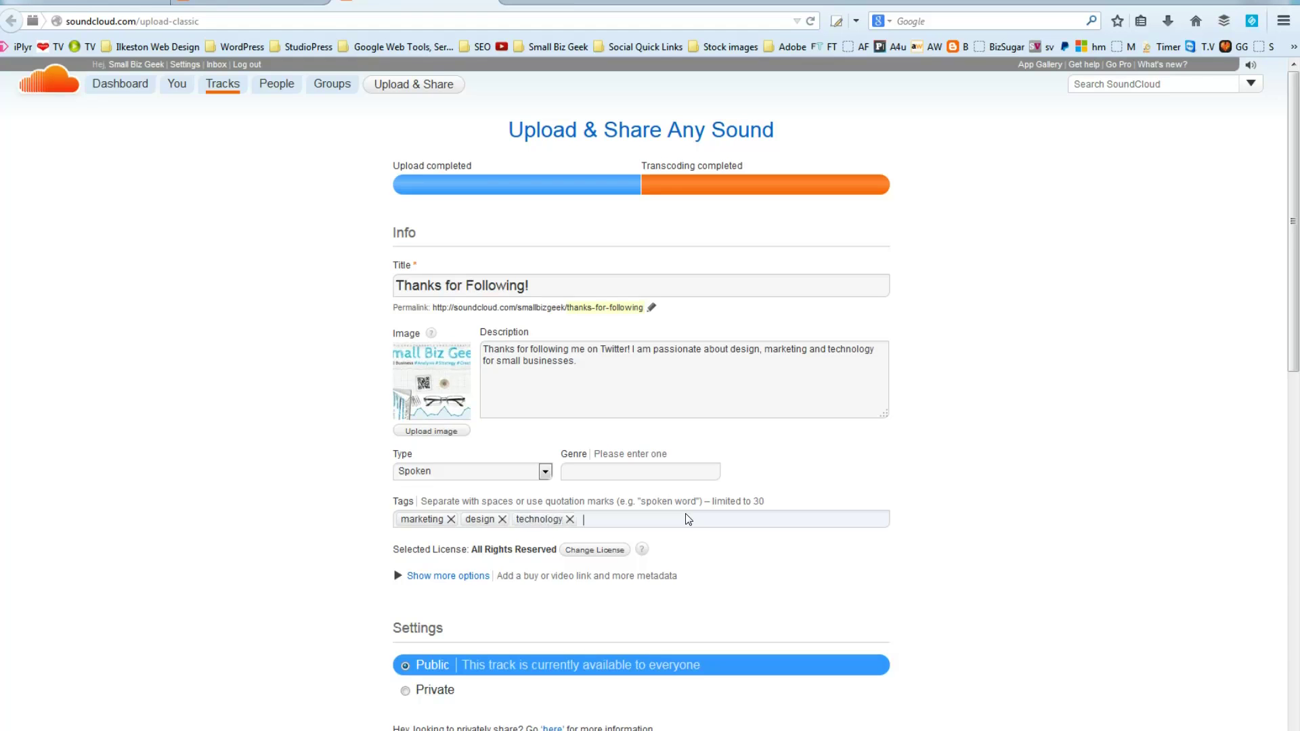
Review the track's privacy, download and sharing settings, and save the track
scroll(632, 296, down, 5)
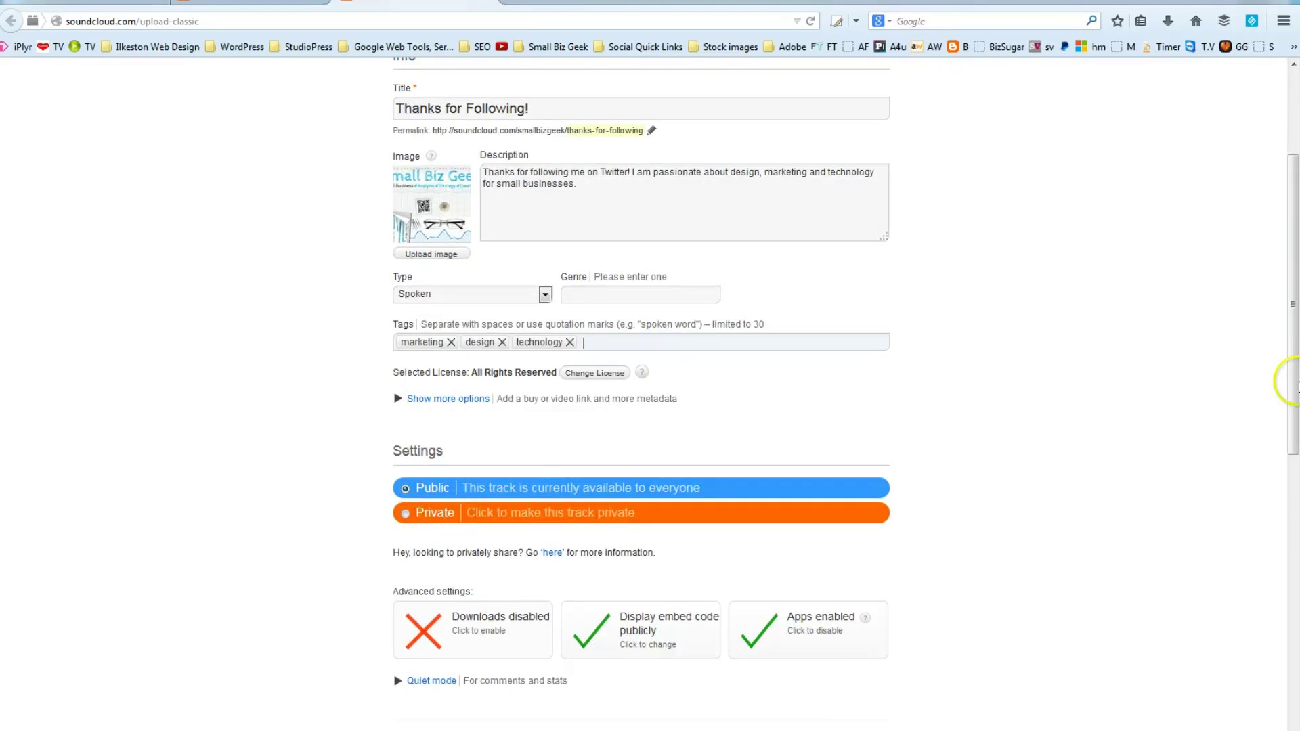
drag(1294, 374, 1285, 314)
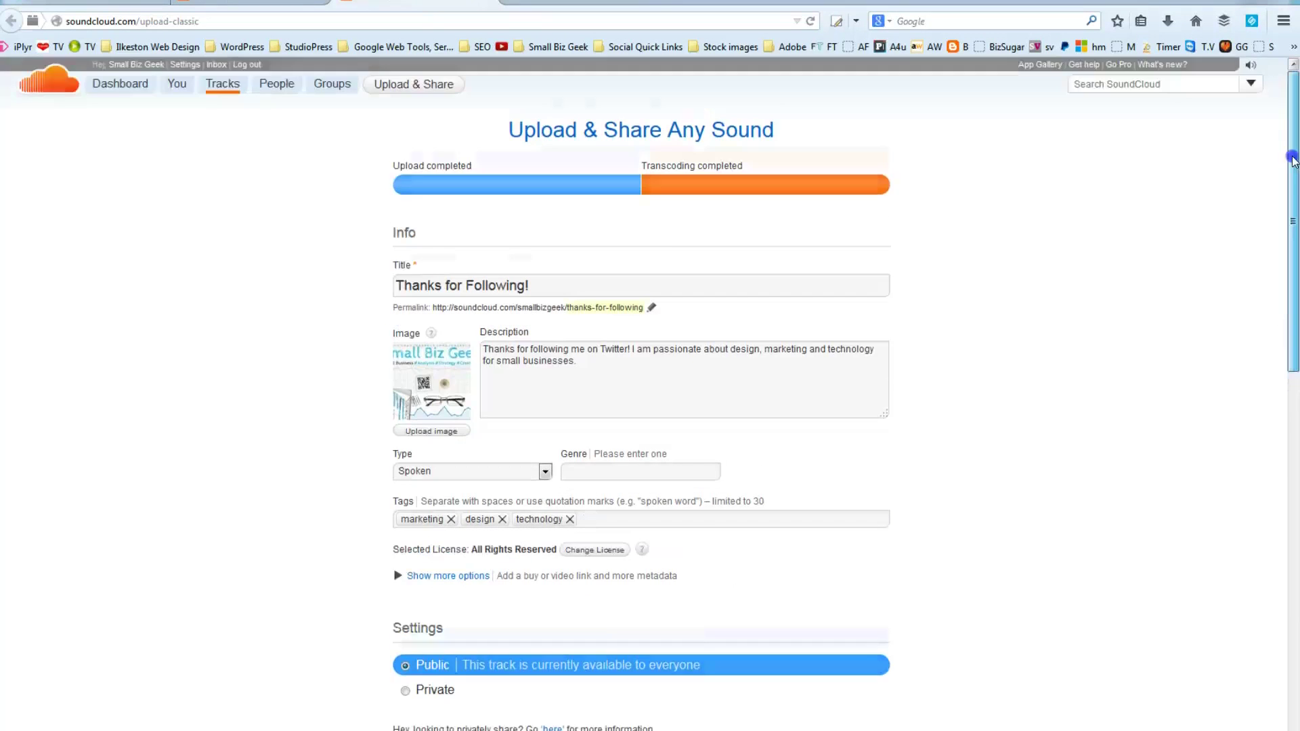
drag(1293, 160, 1295, 496)
scroll(1280, 433, up, 8)
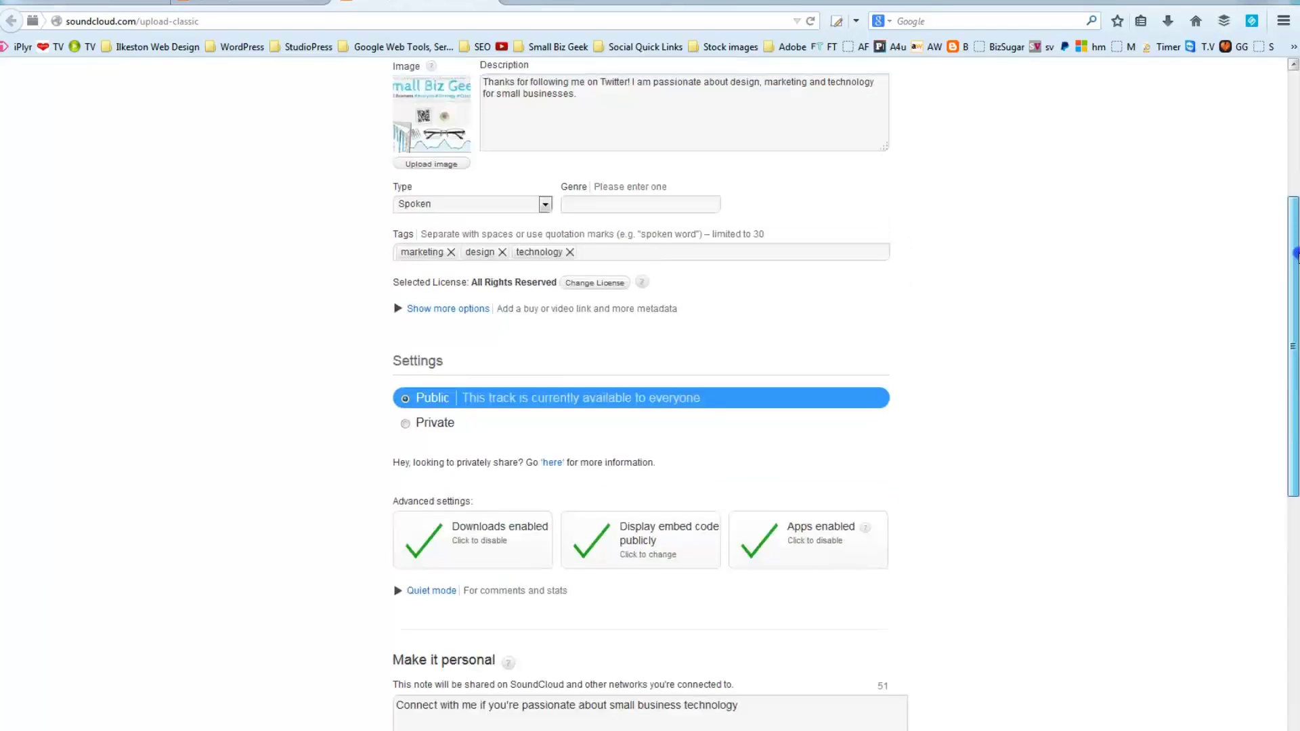
scroll(1270, 371, down, 8)
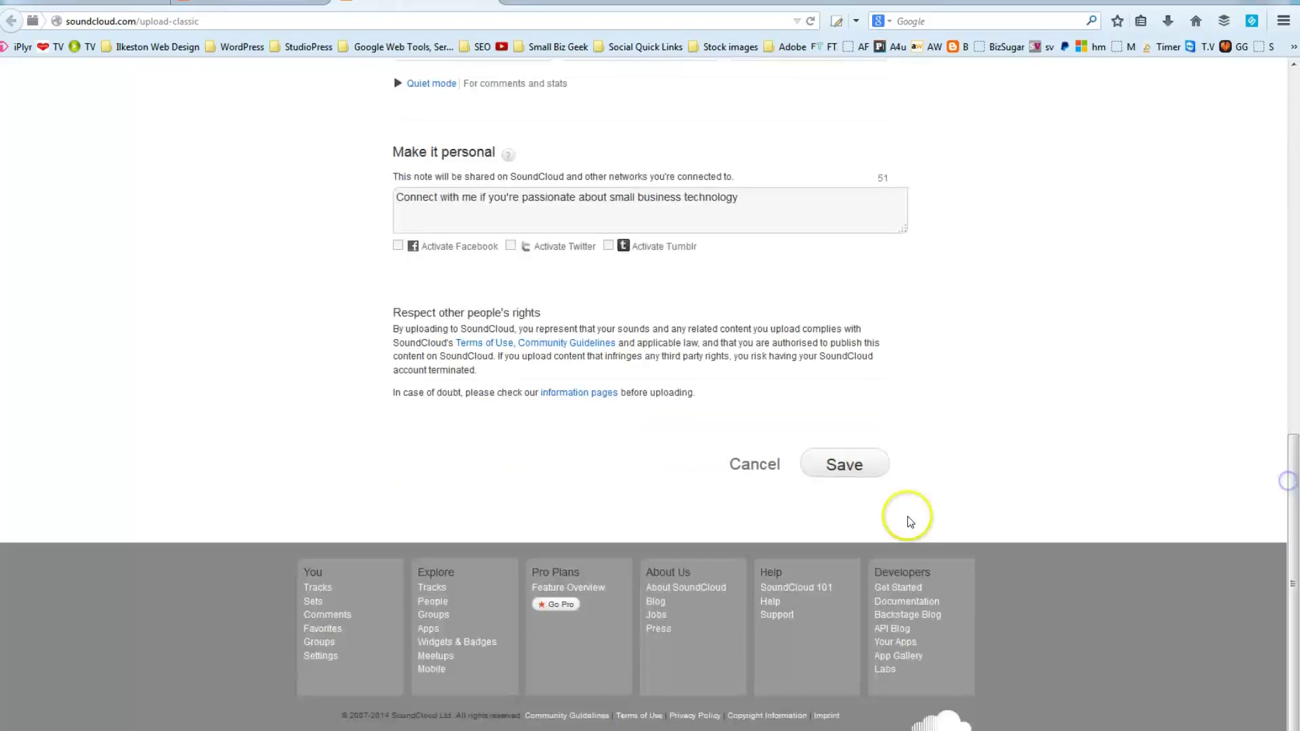
click(840, 465)
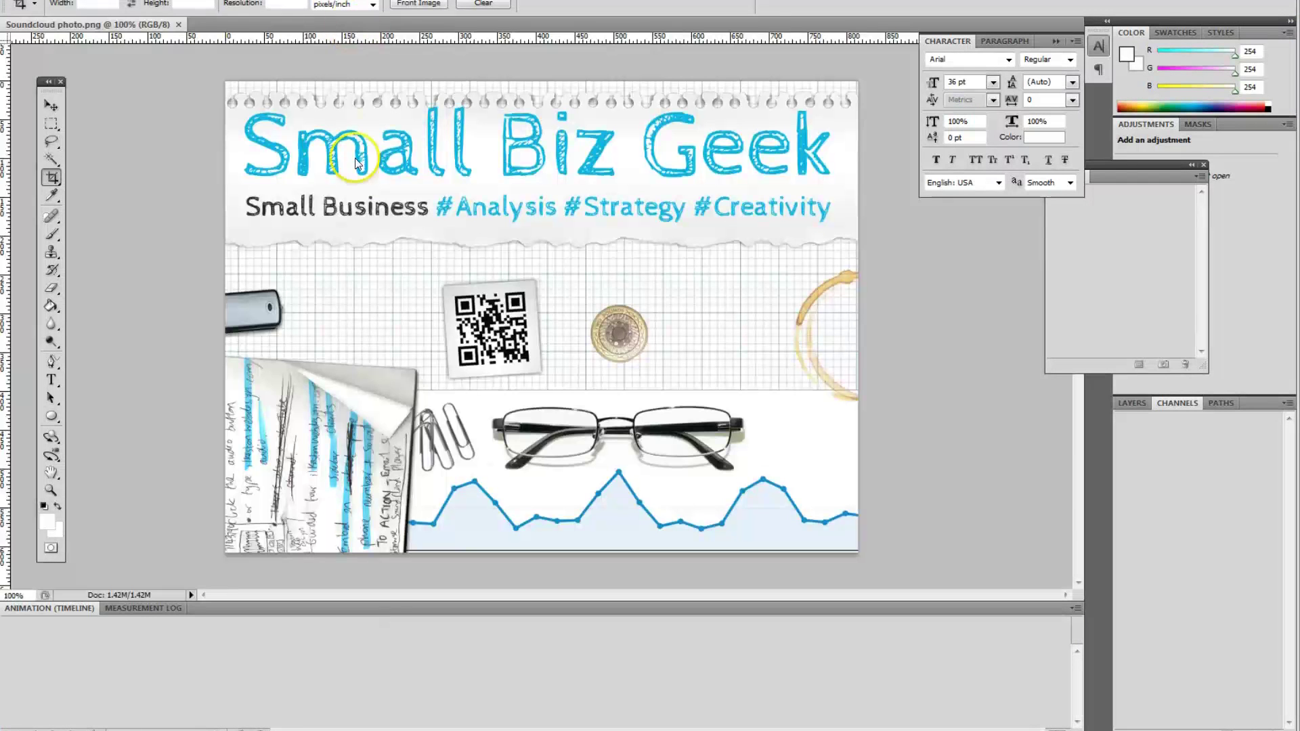
Select the Crop tool for the Soundcloud photo in Photoshop, view the paint.net website in the browser, and return to the track page
click(51, 178)
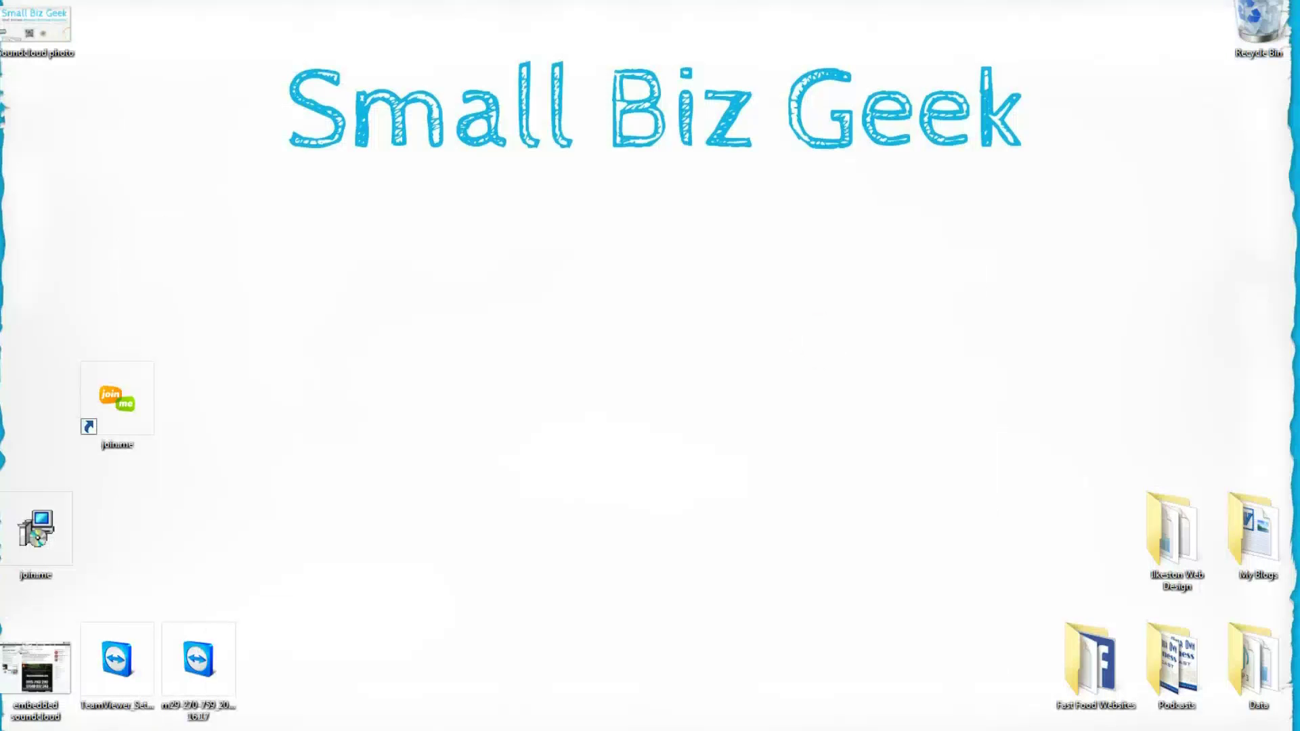
click(305, 730)
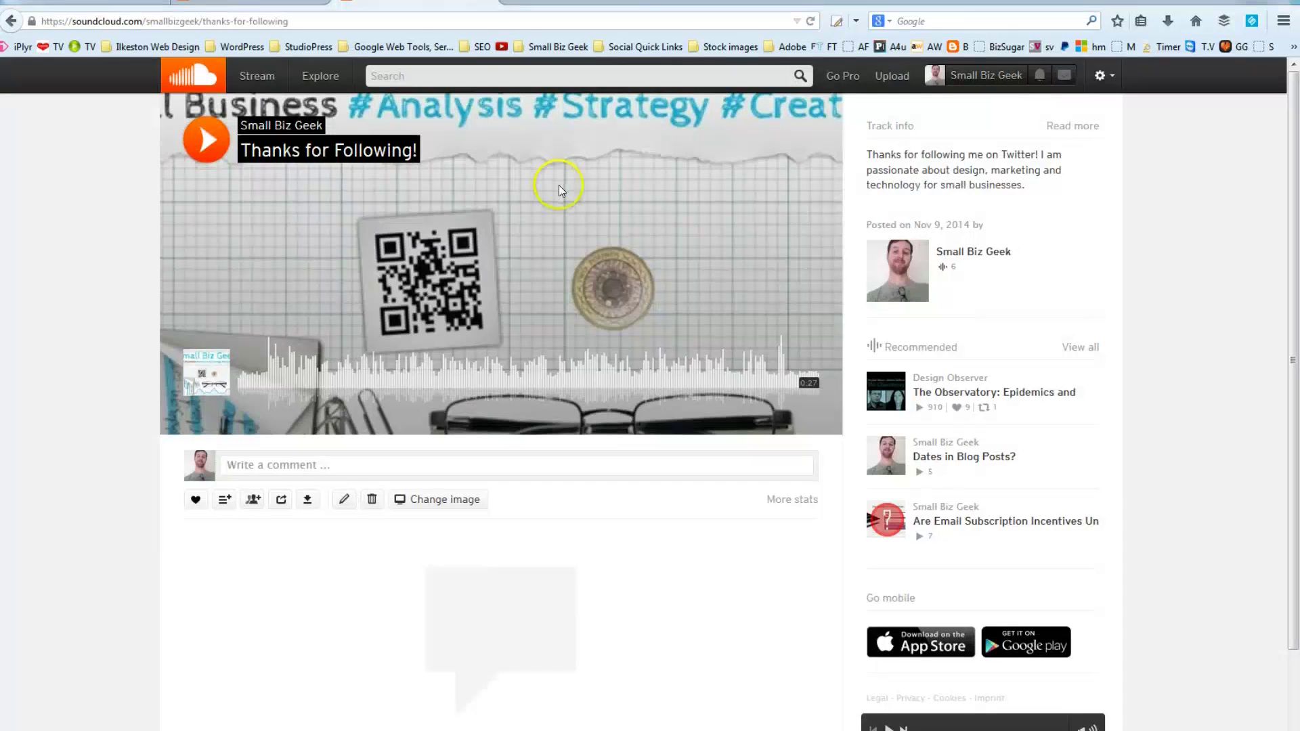
click(513, 1)
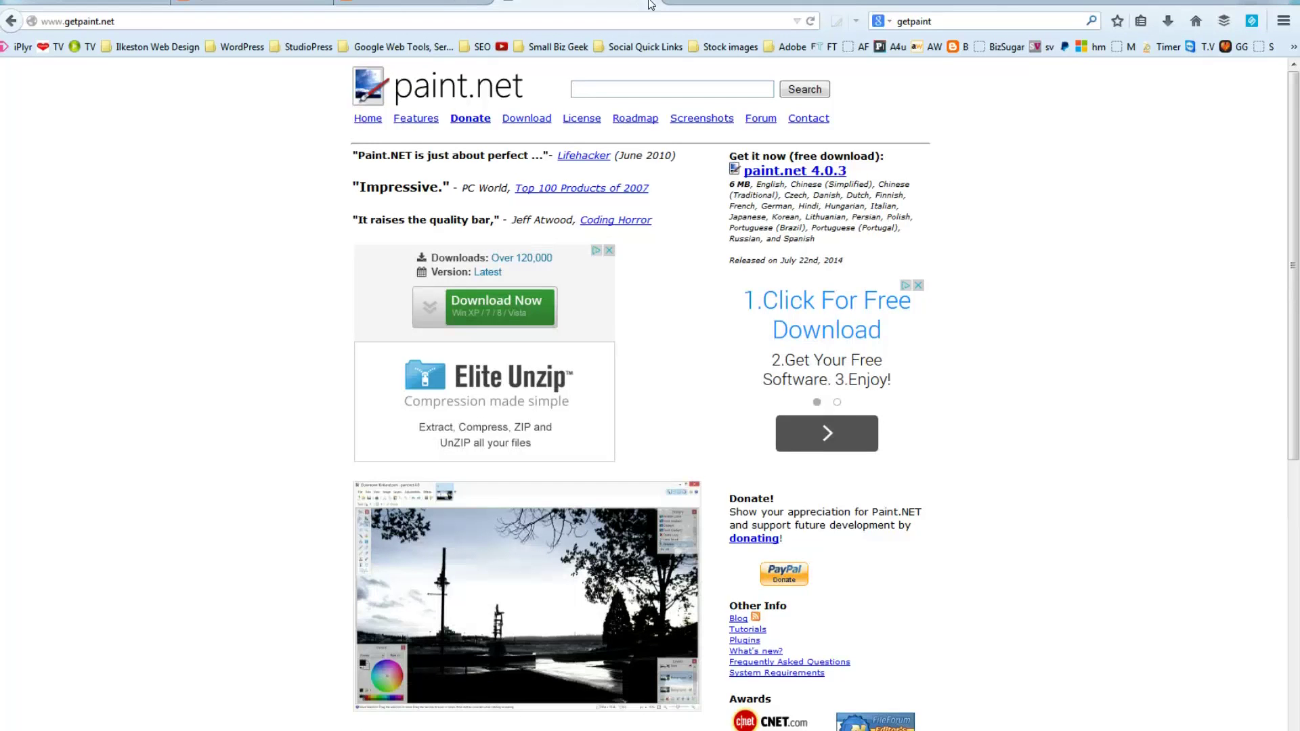
click(648, 4)
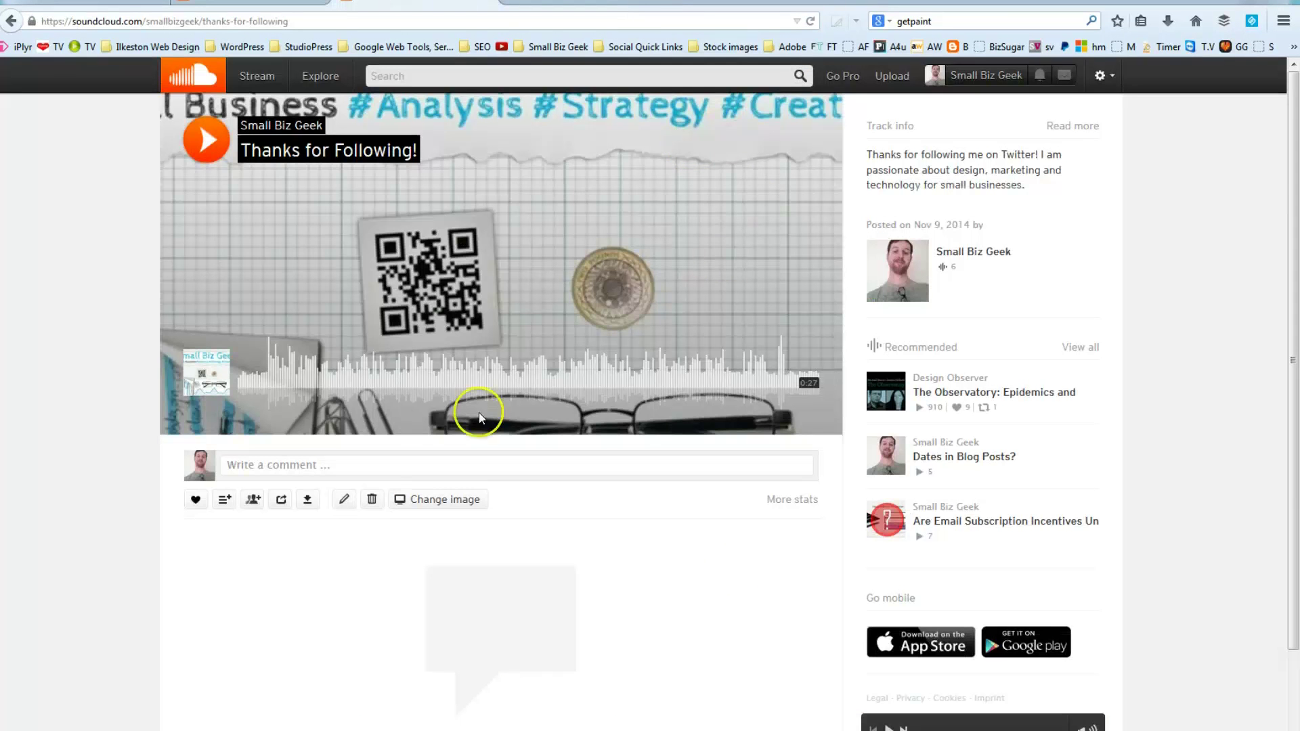
Replace the track's image with the updated "Soundcloud photo" from the desktop, compare with the pinned tweet on Twitter, and save the changes
click(344, 501)
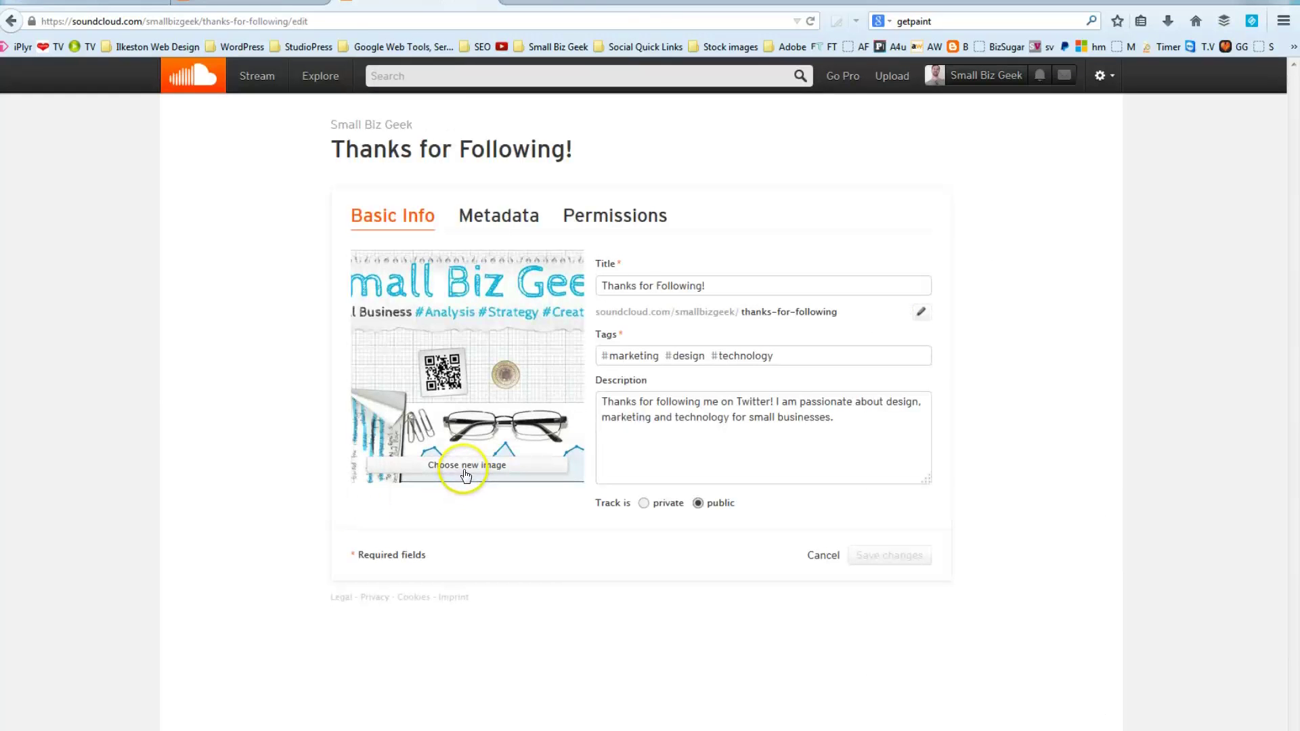
click(478, 465)
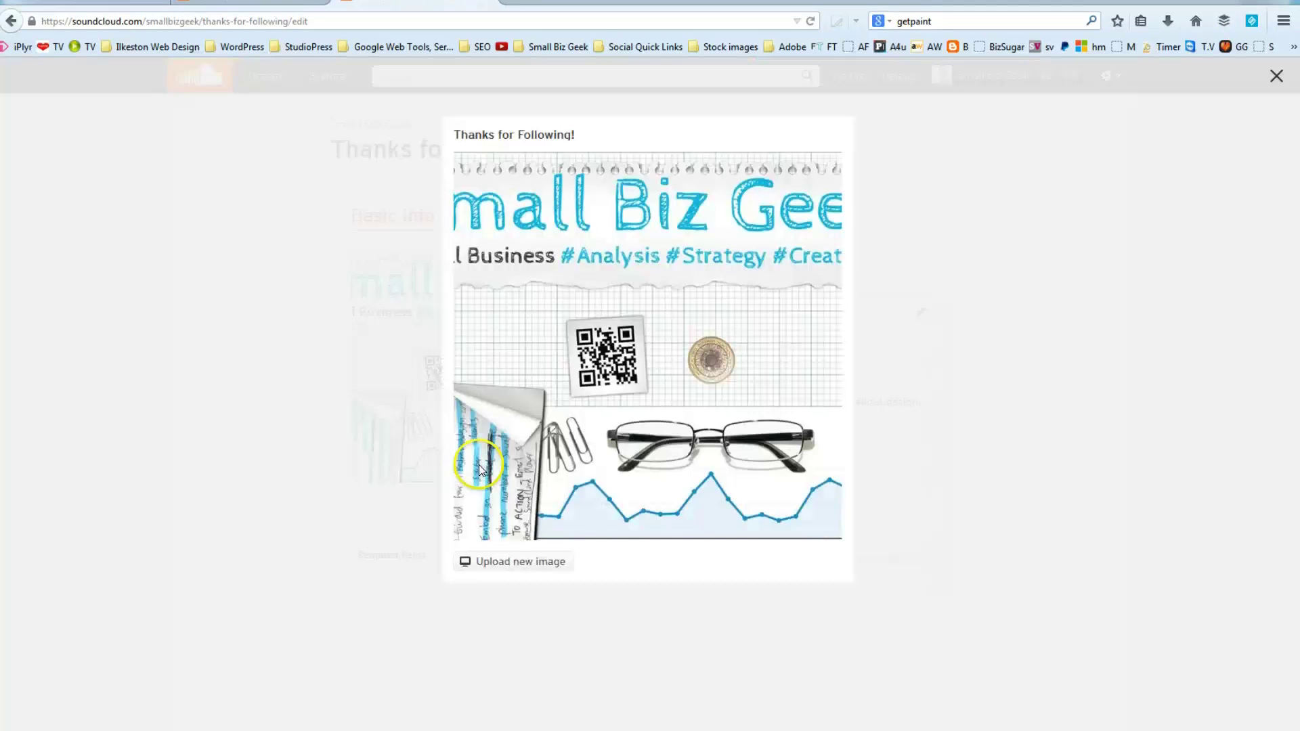
click(501, 562)
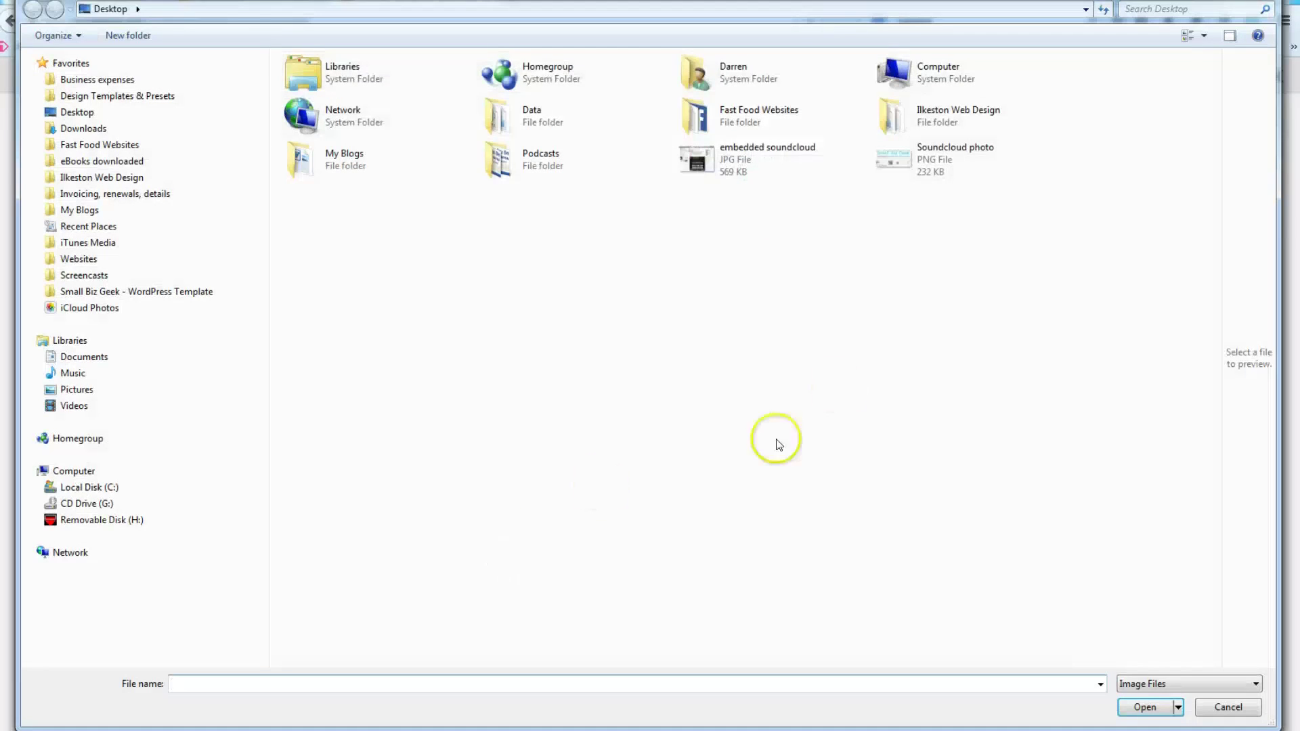
click(897, 175)
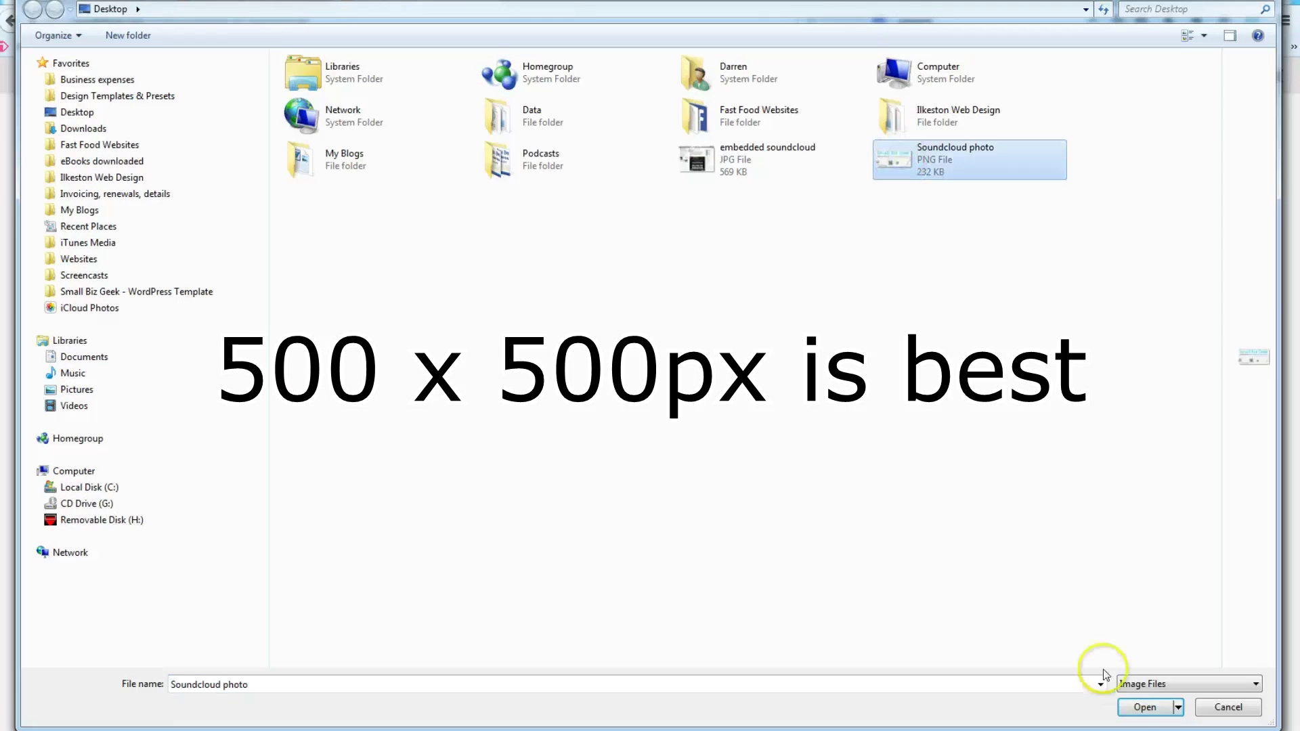
click(1143, 707)
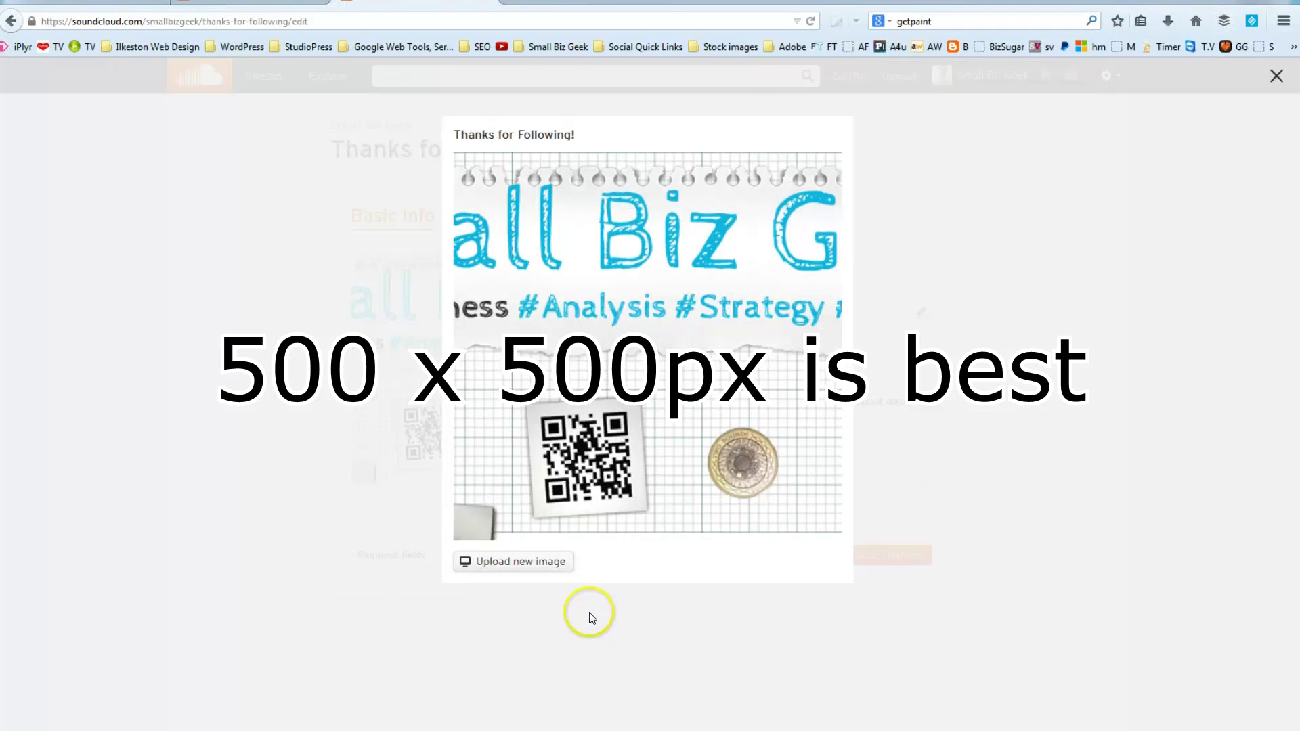
click(1262, 168)
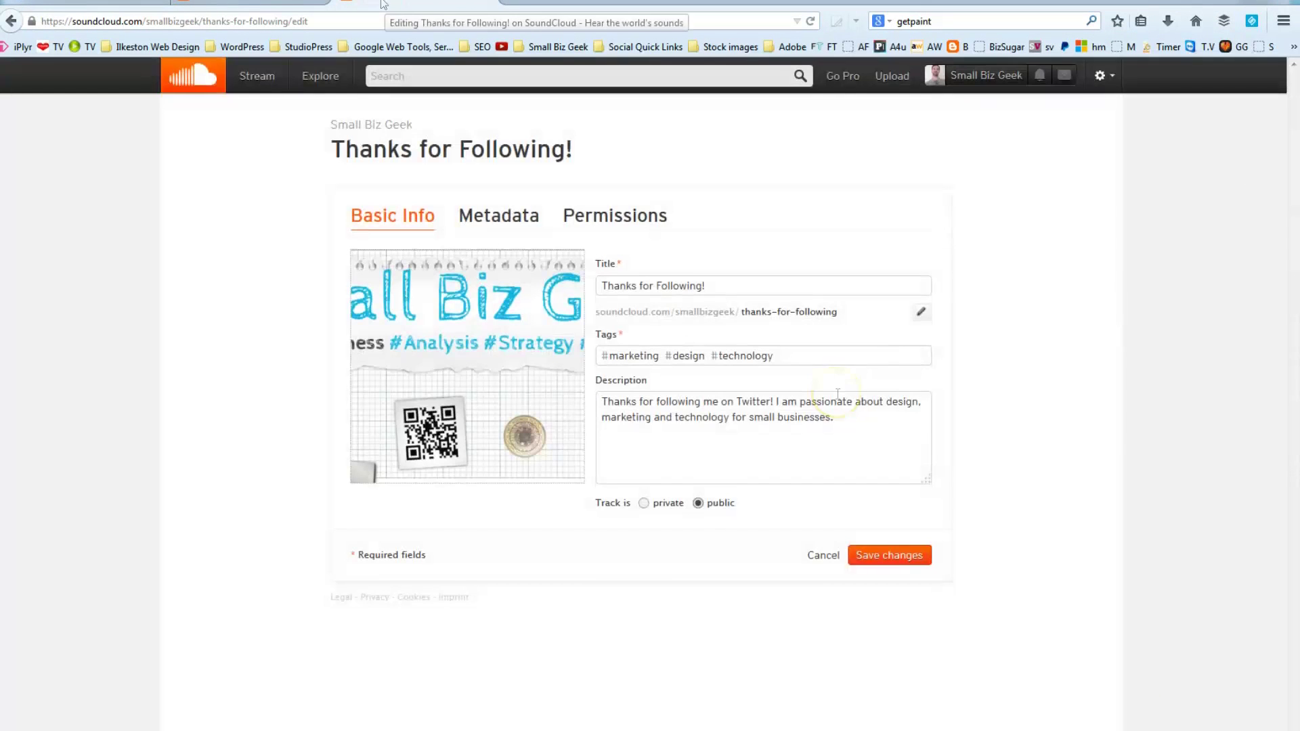
click(143, 4)
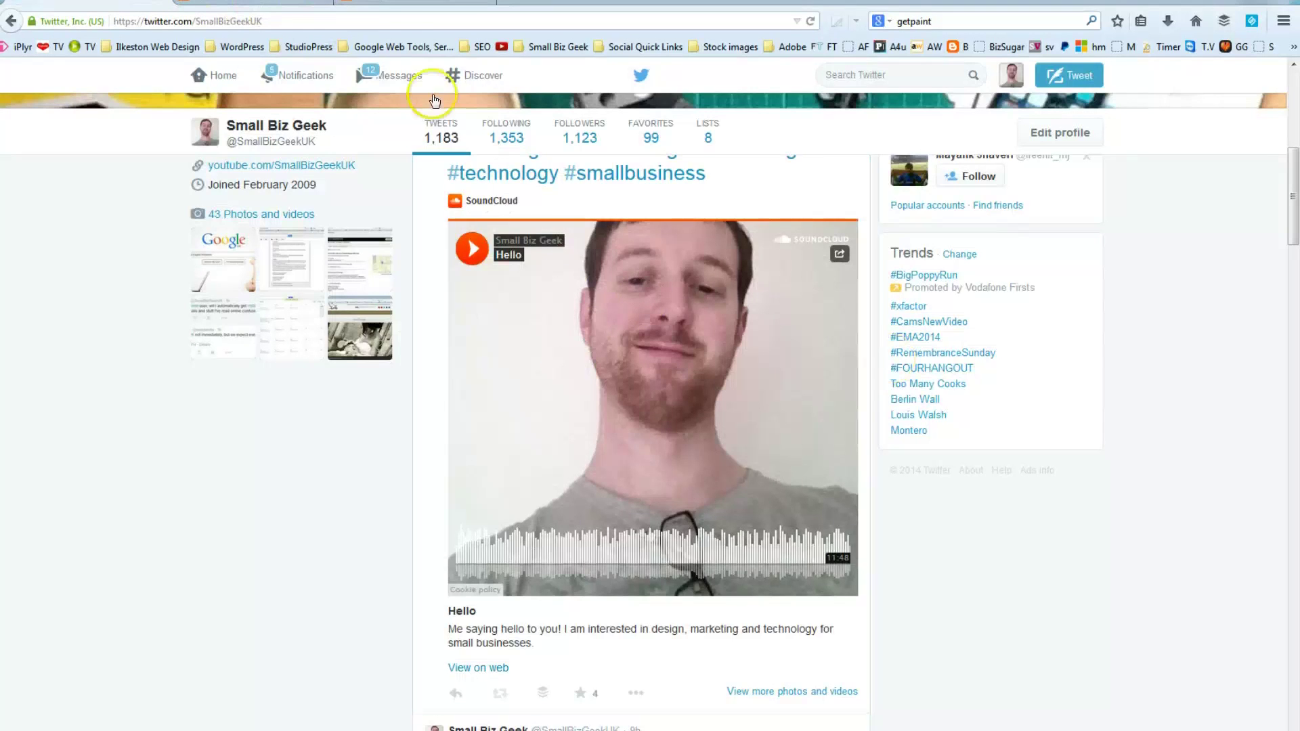
click(410, 3)
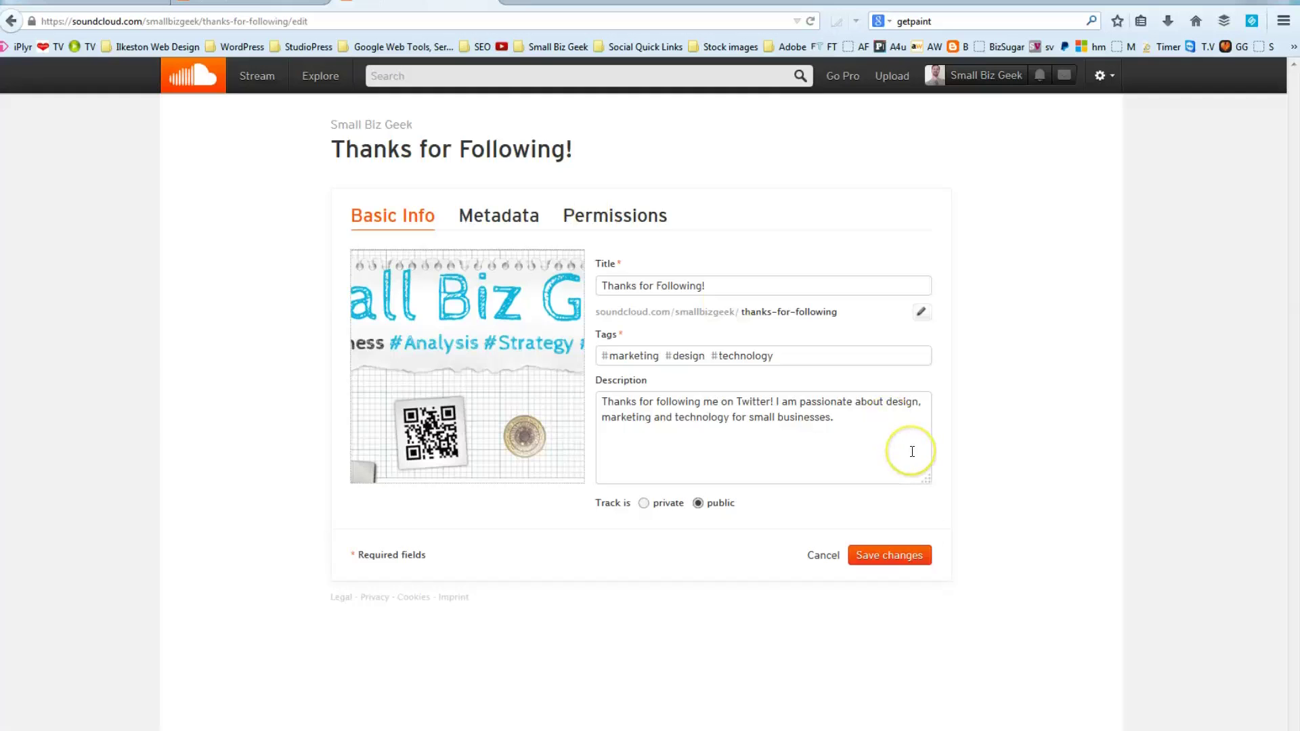
click(907, 554)
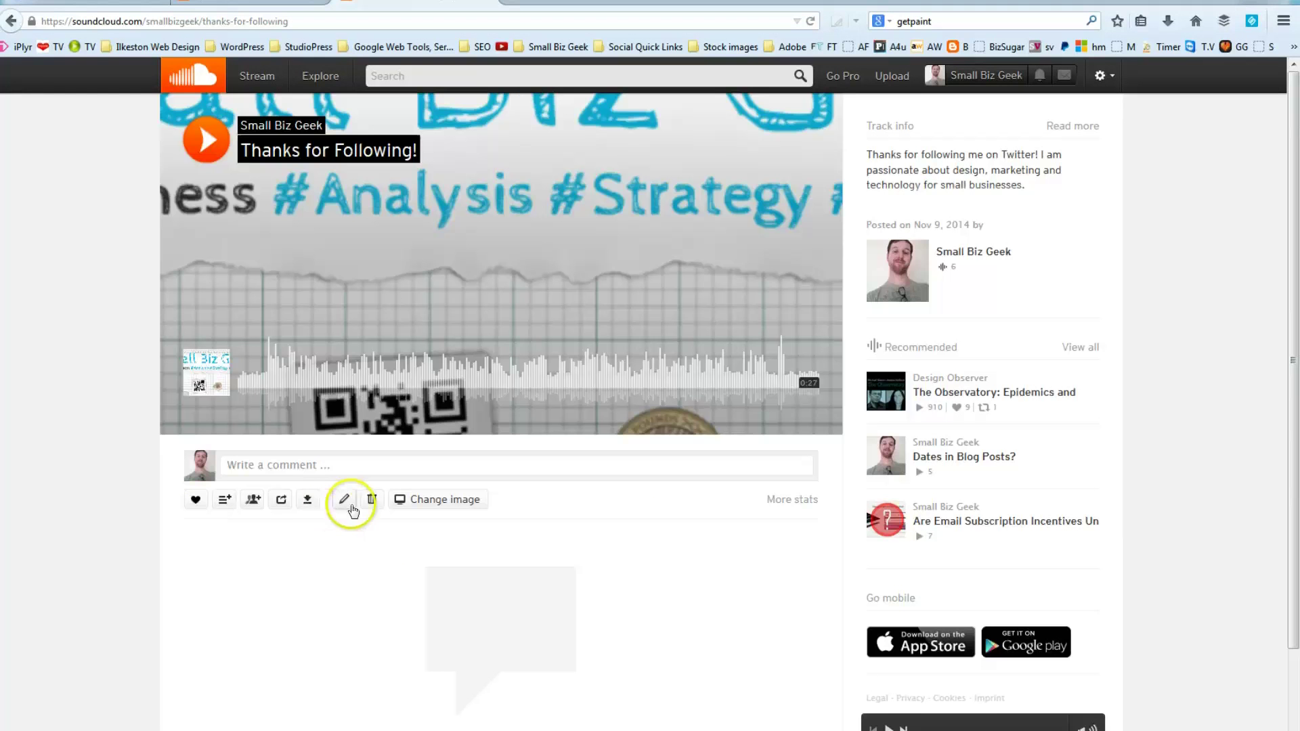
Start sharing the "Thanks for Following!" track on Twitter
click(281, 504)
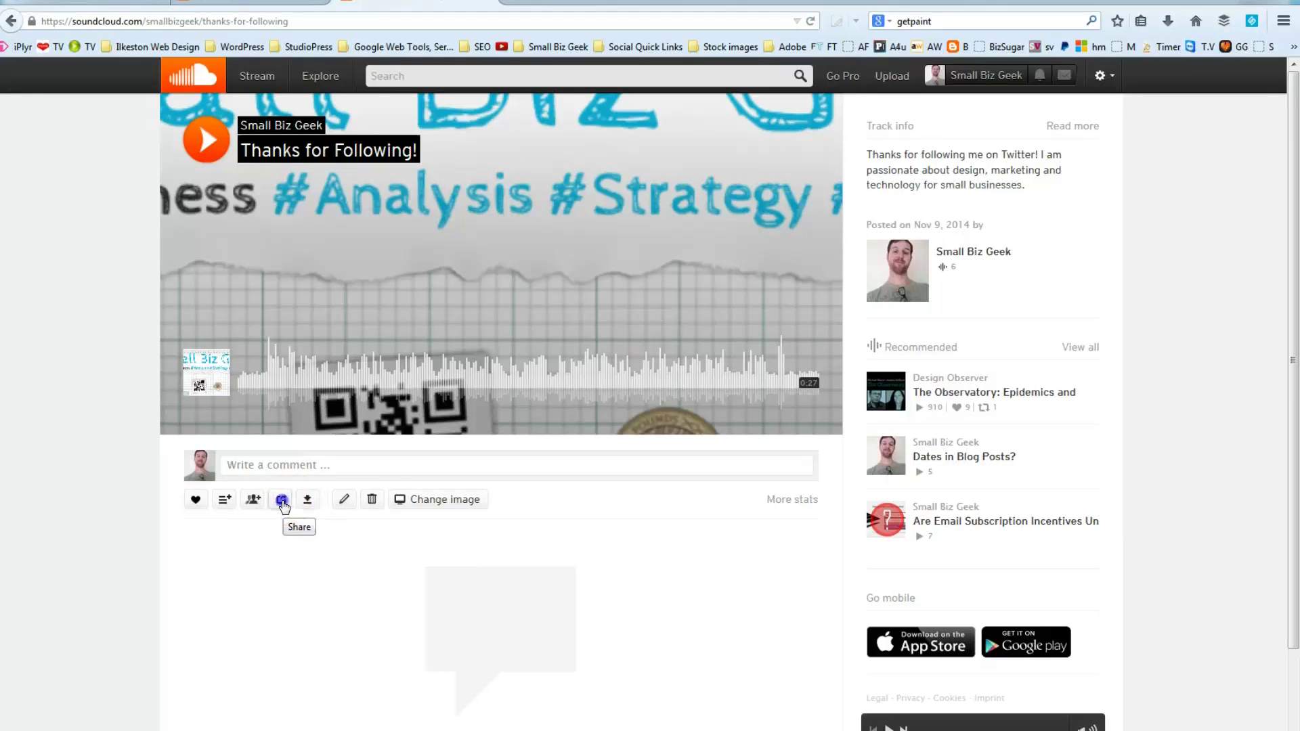
click(282, 501)
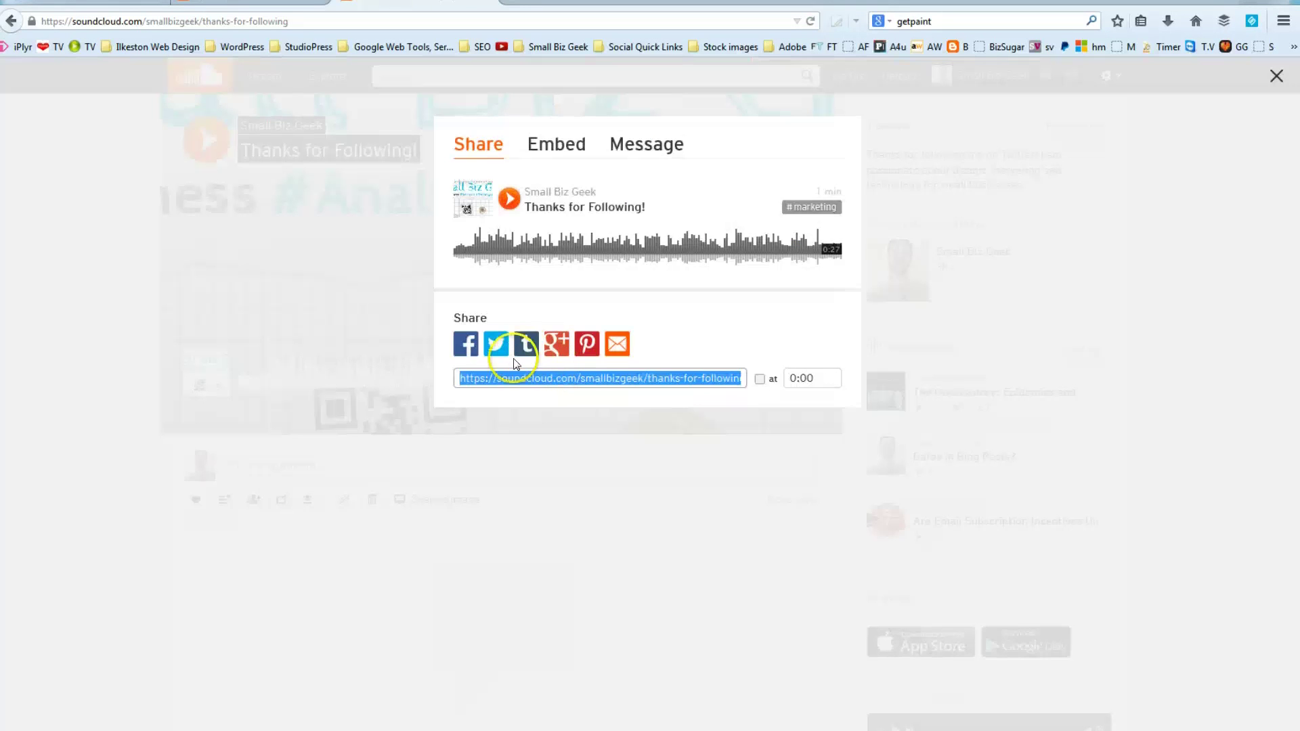
click(503, 352)
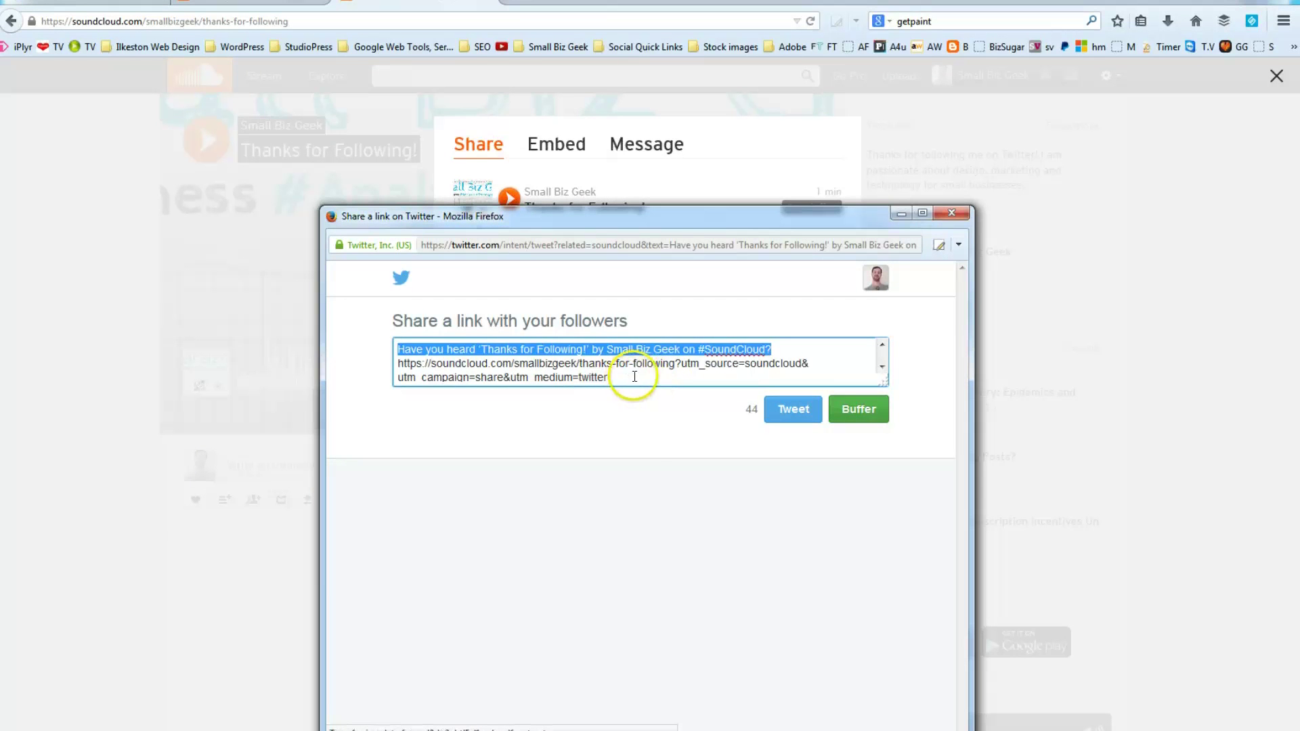
Strip the tracking parameters from the SoundCloud link and delete the default message from the tweet
click(674, 365)
key(ctrl+shift+End)
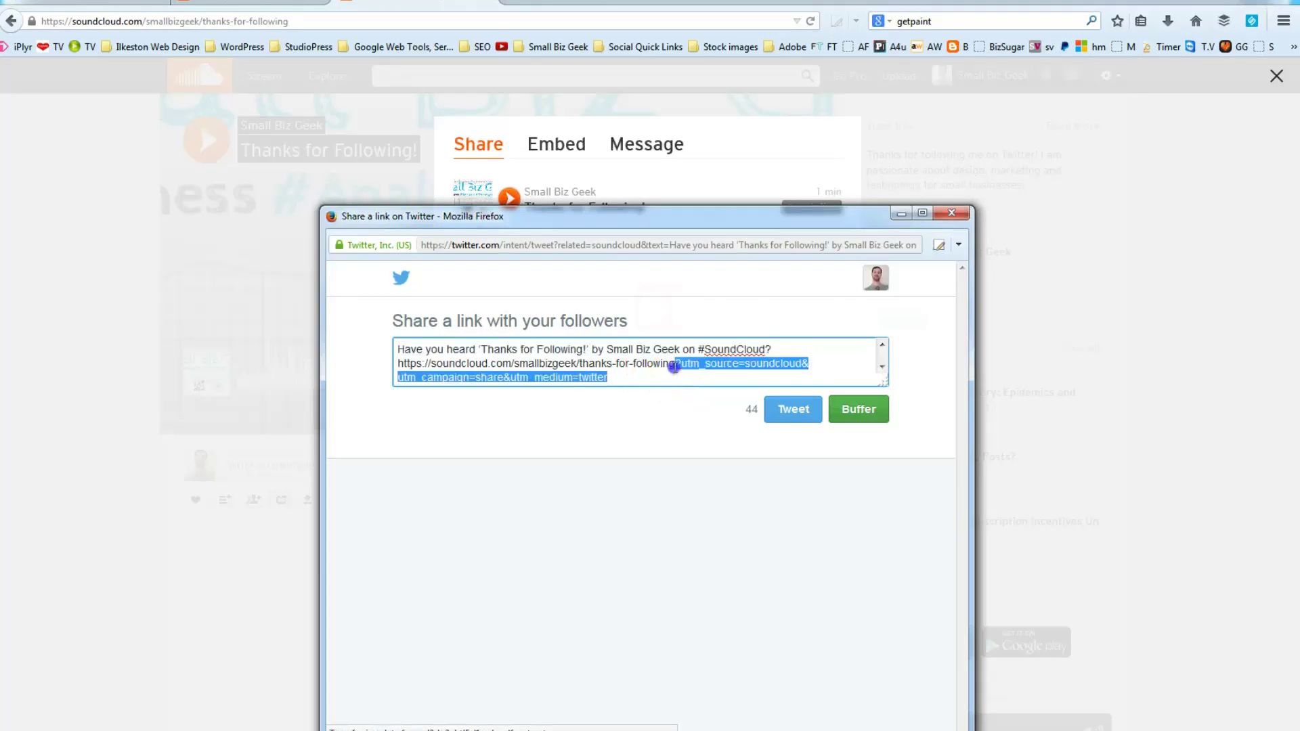
key(BackSpace)
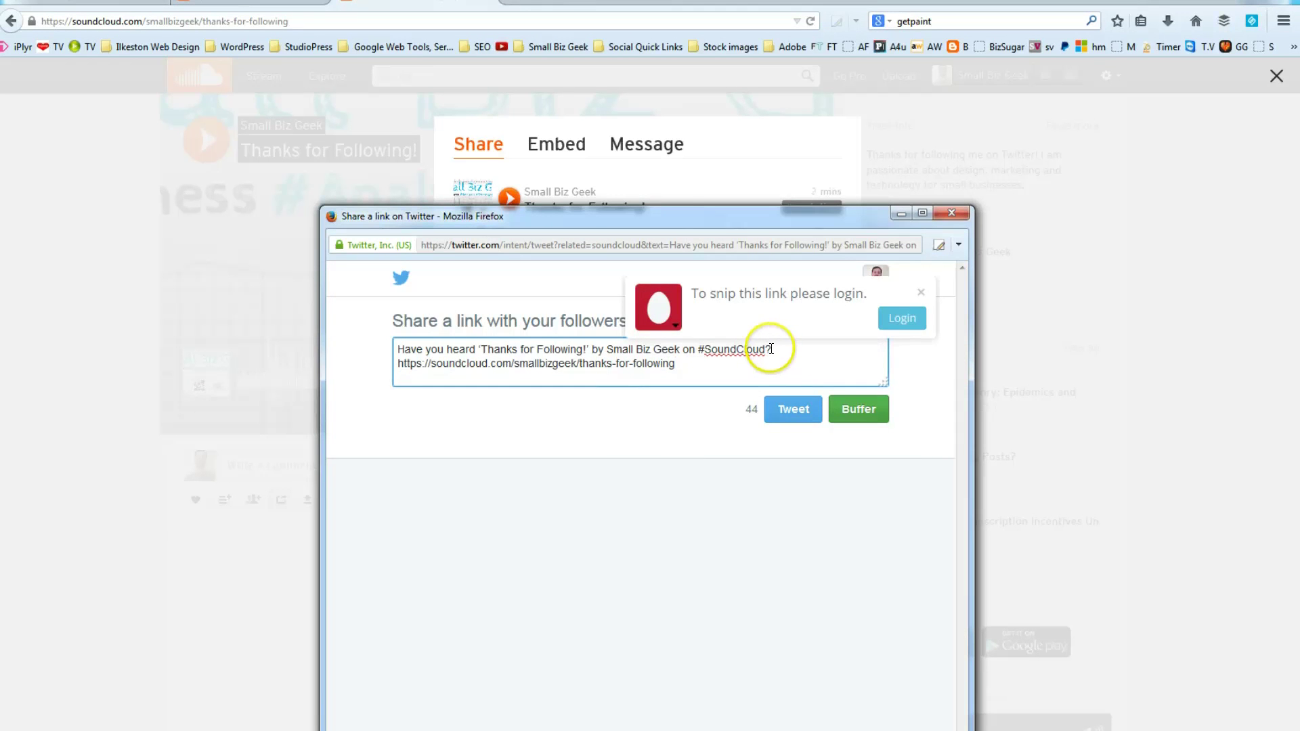
drag(771, 349, 343, 333)
key(BackSpace)
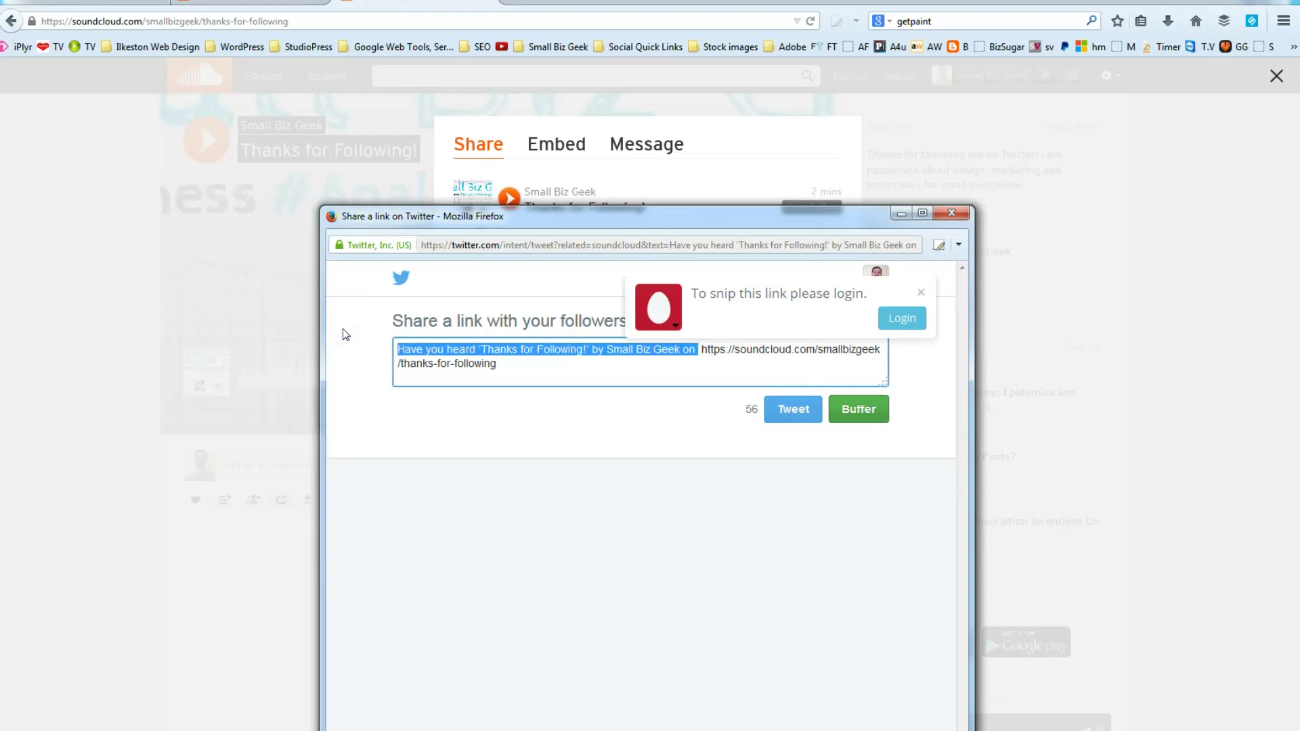
Write "Hello and thanks for following! I love to chat about creative uses for tech in small biz" before the link in the tweet
text(Hello )
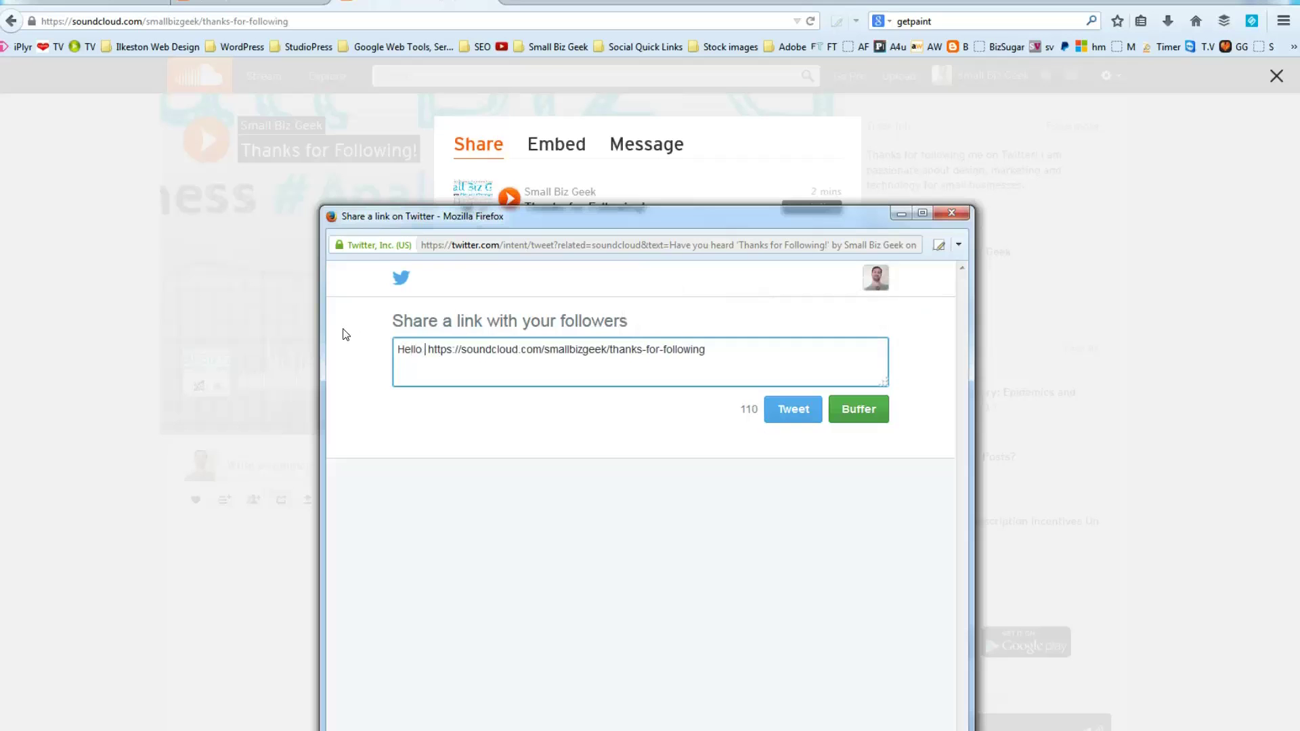
text(and thanks f)
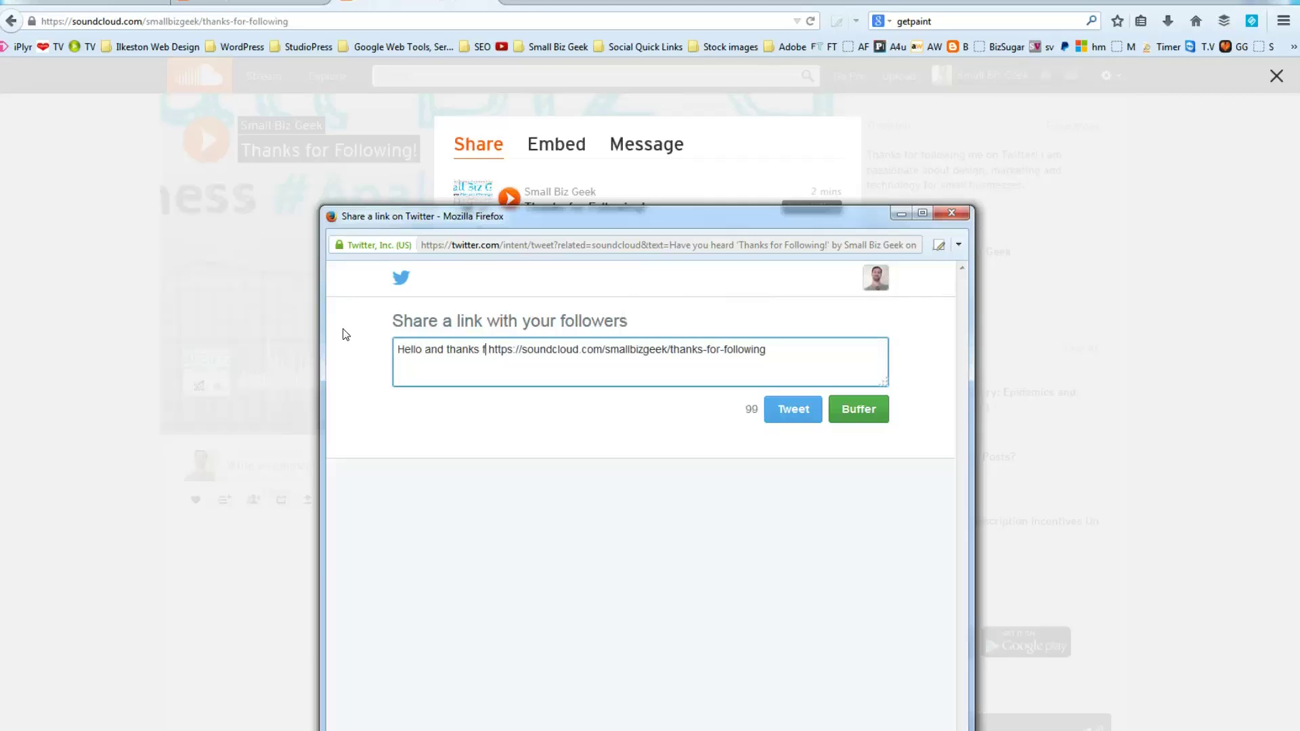
text(or following)
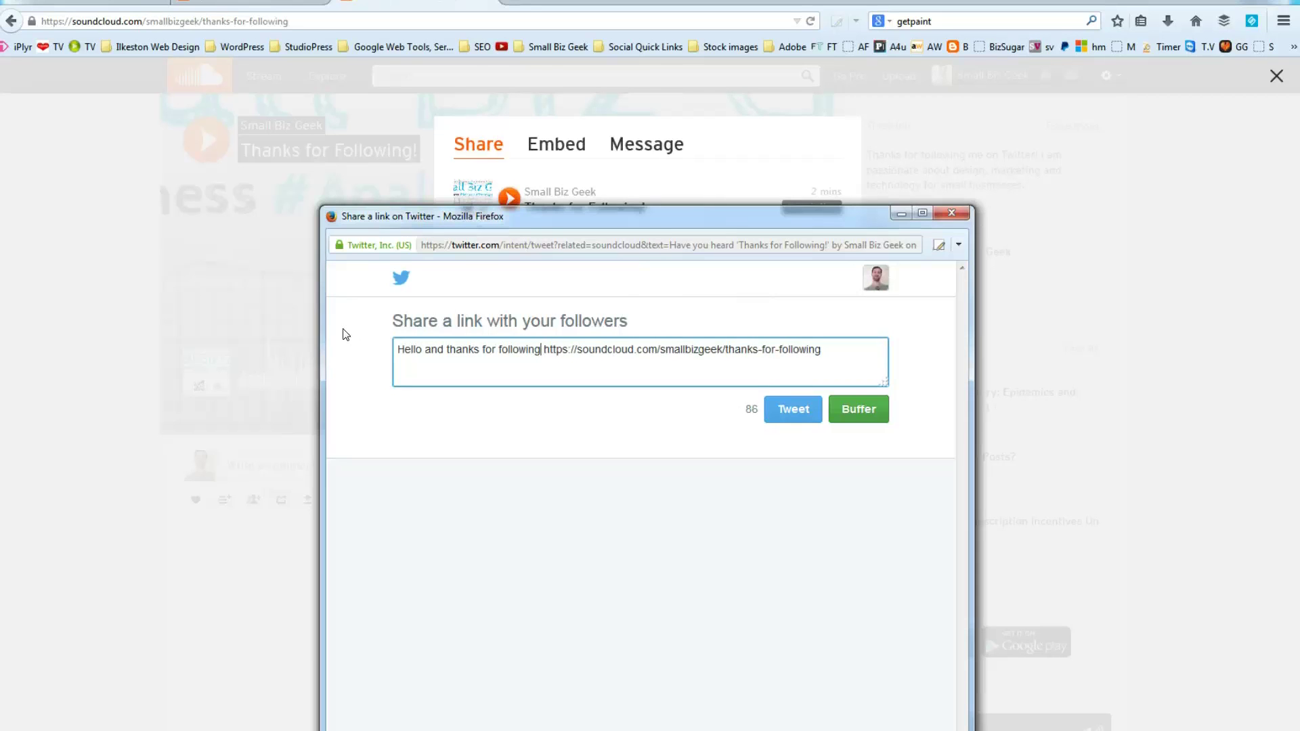
text(!)
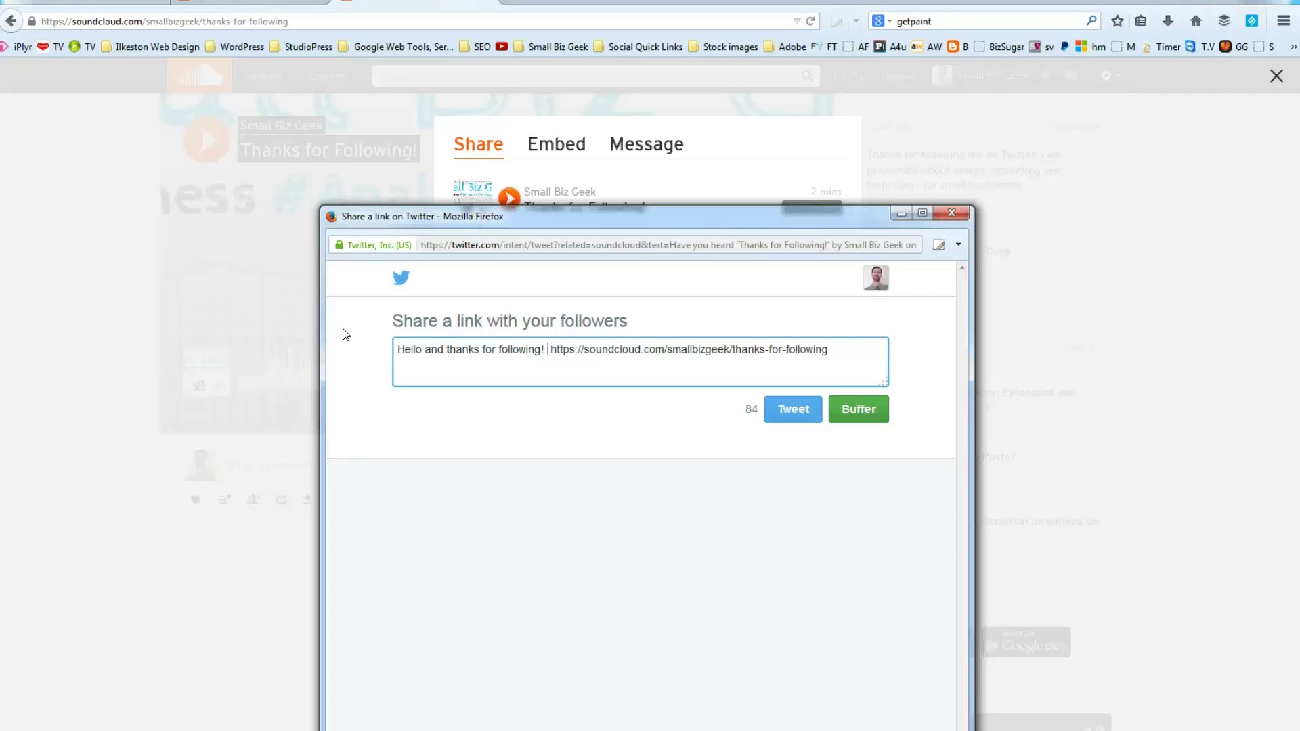
text( I love to ch)
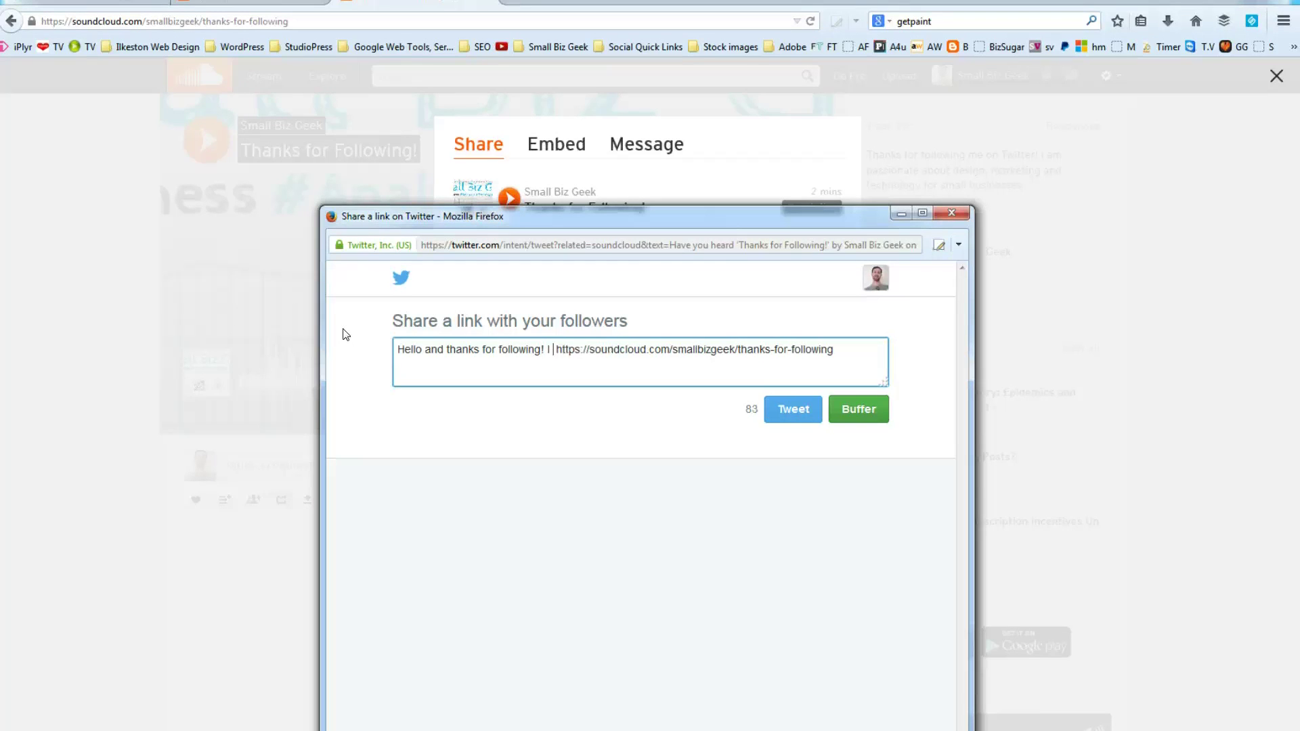
text(at about)
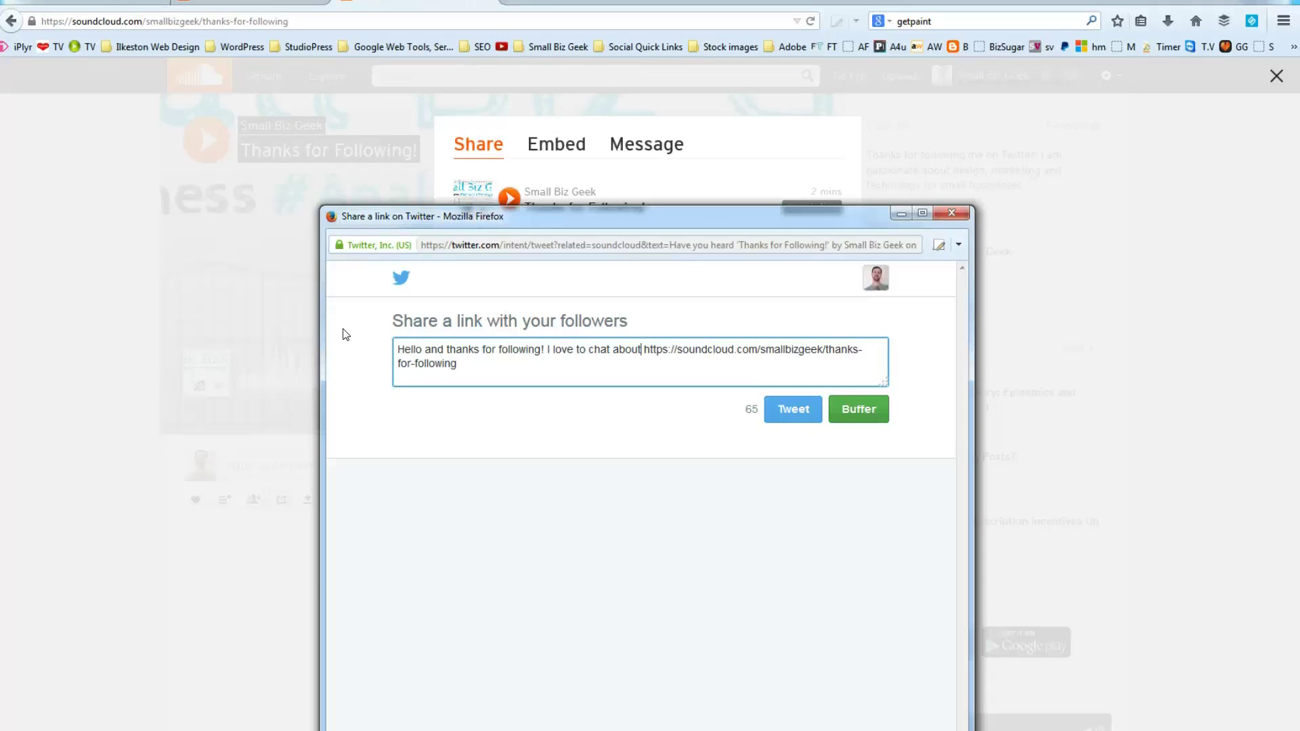
text( creativ)
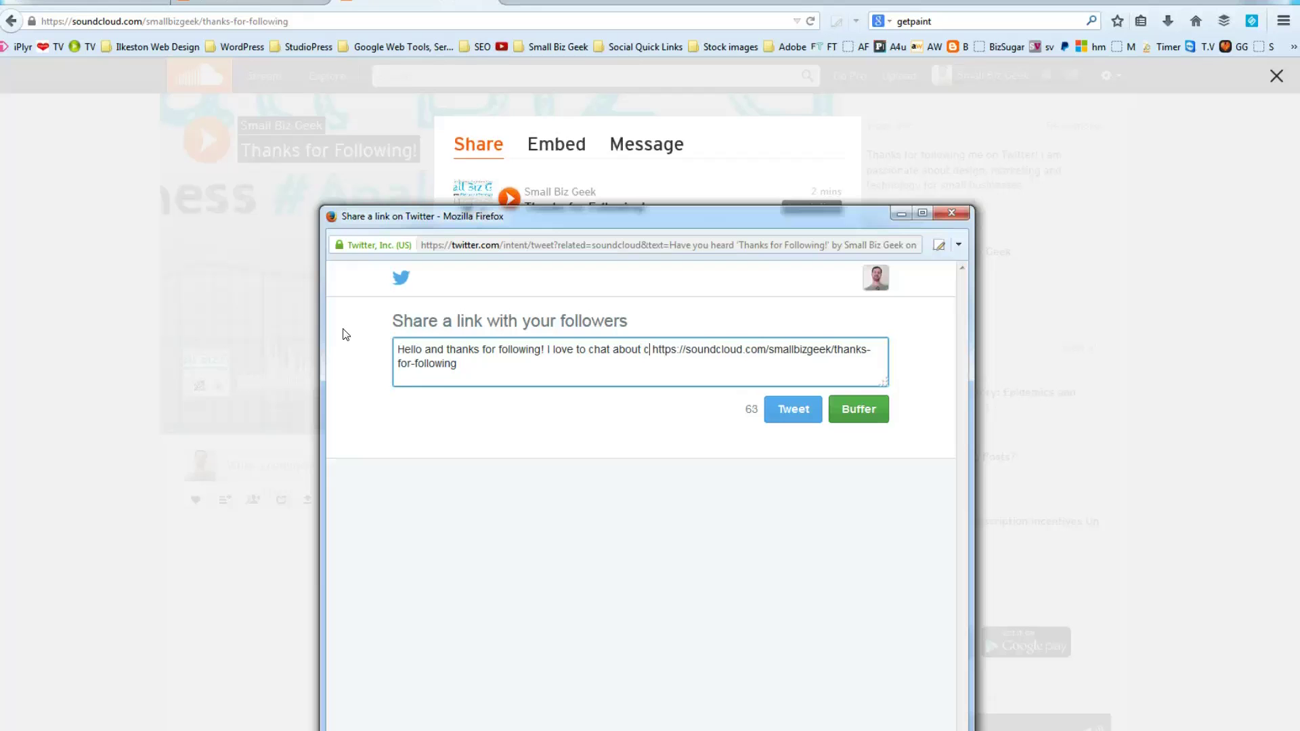
text(e uses )
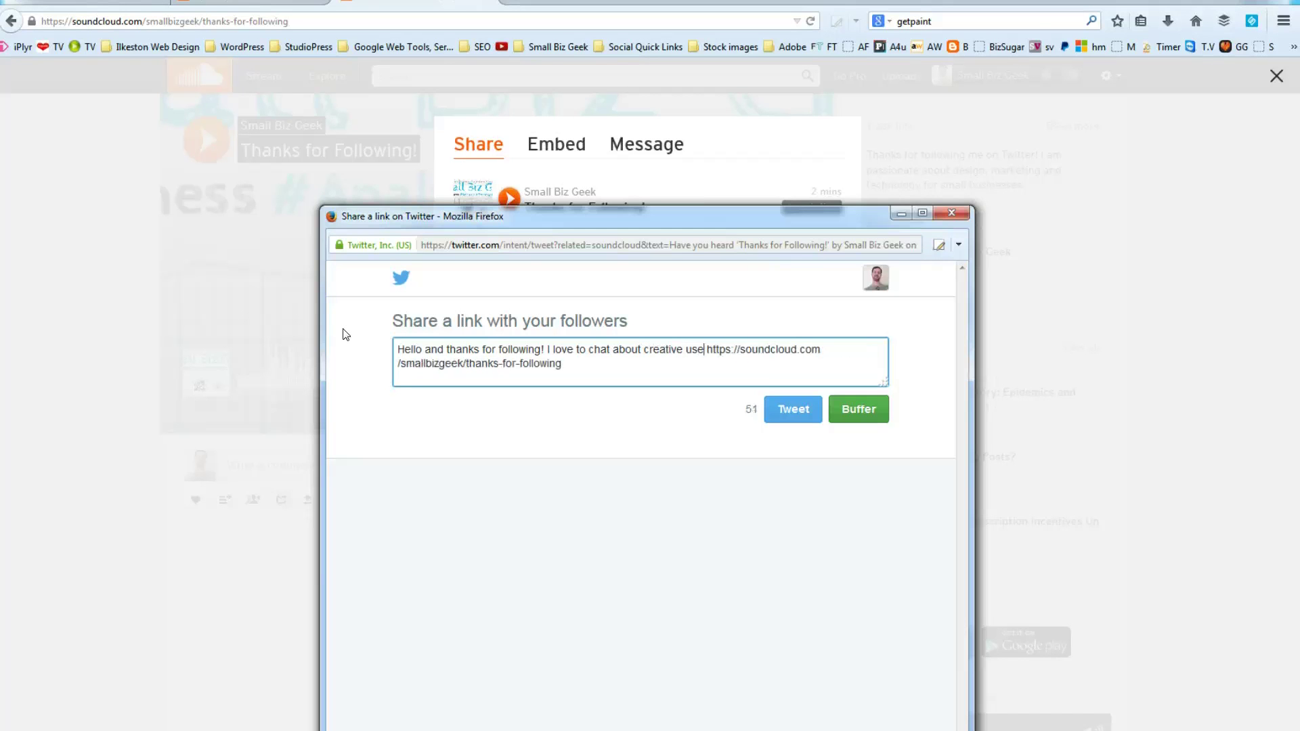
text(for tech in )
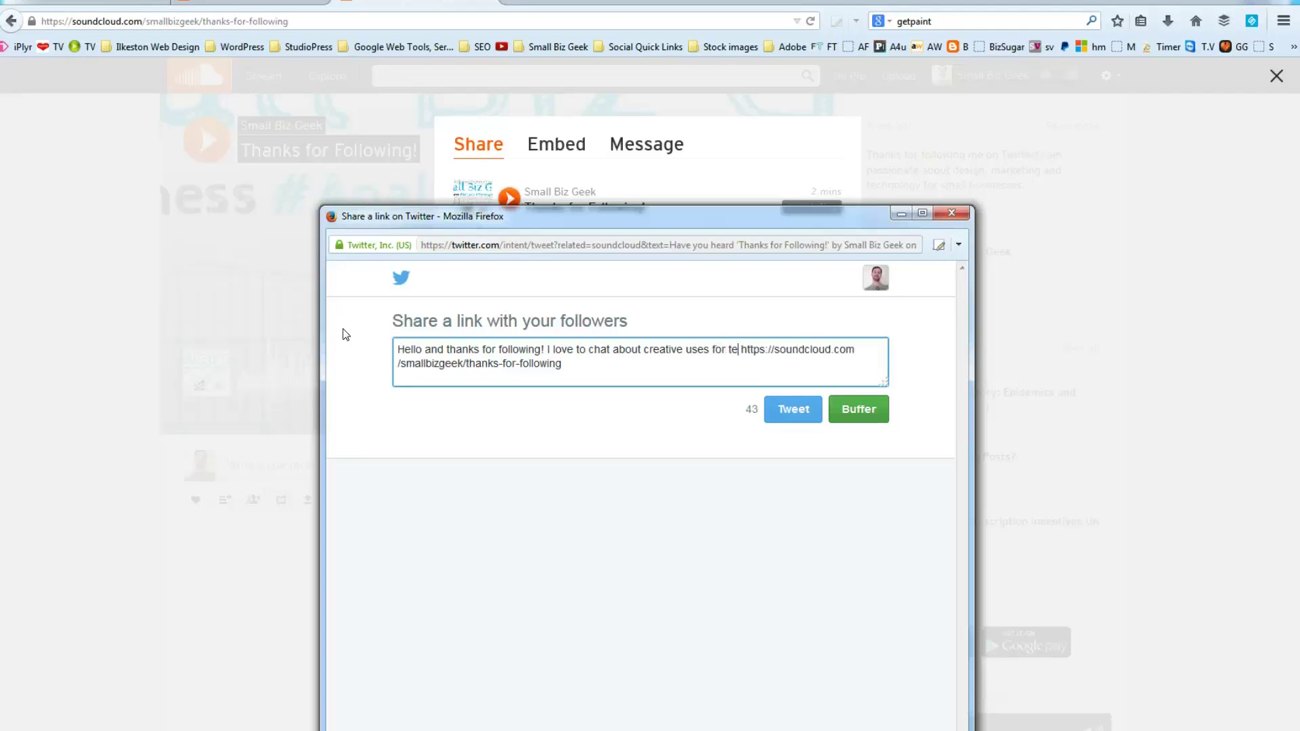
text(small biz)
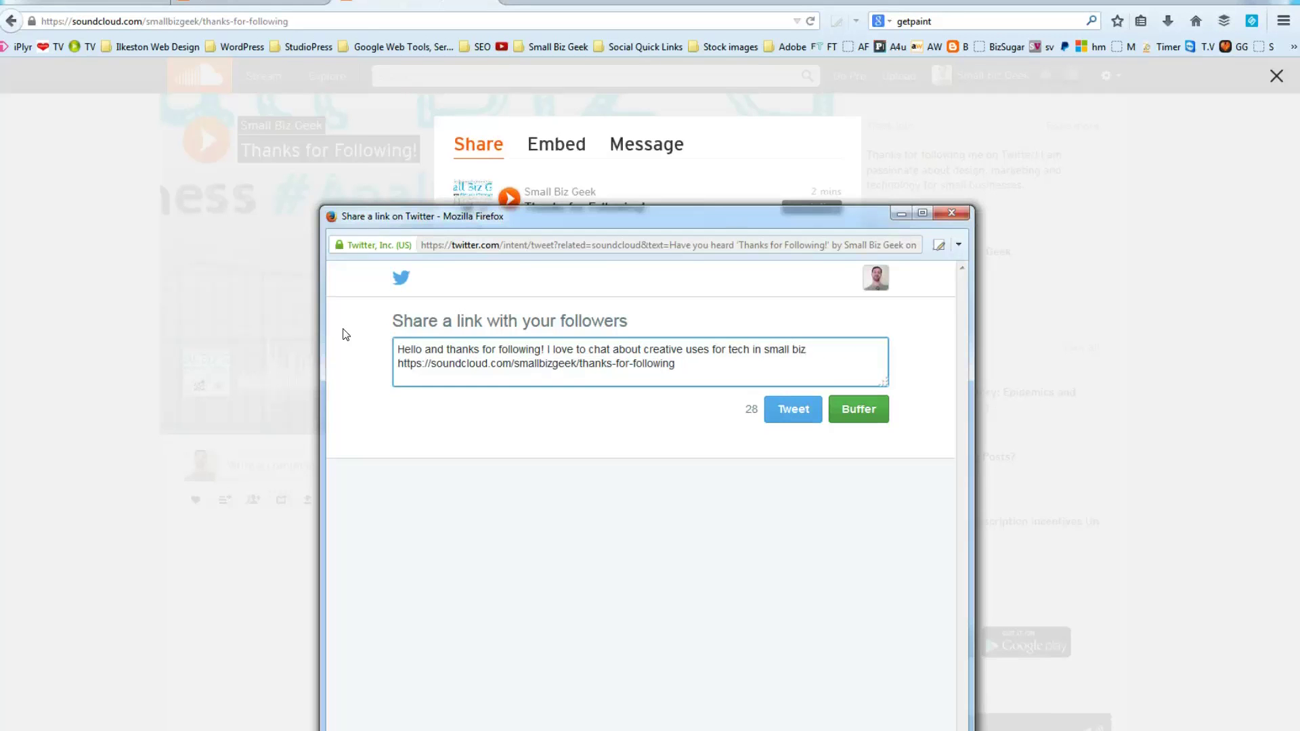
Turn the word "tech" in the message into the hashtag "#technology" and post the tweet
click(749, 347)
text(nology)
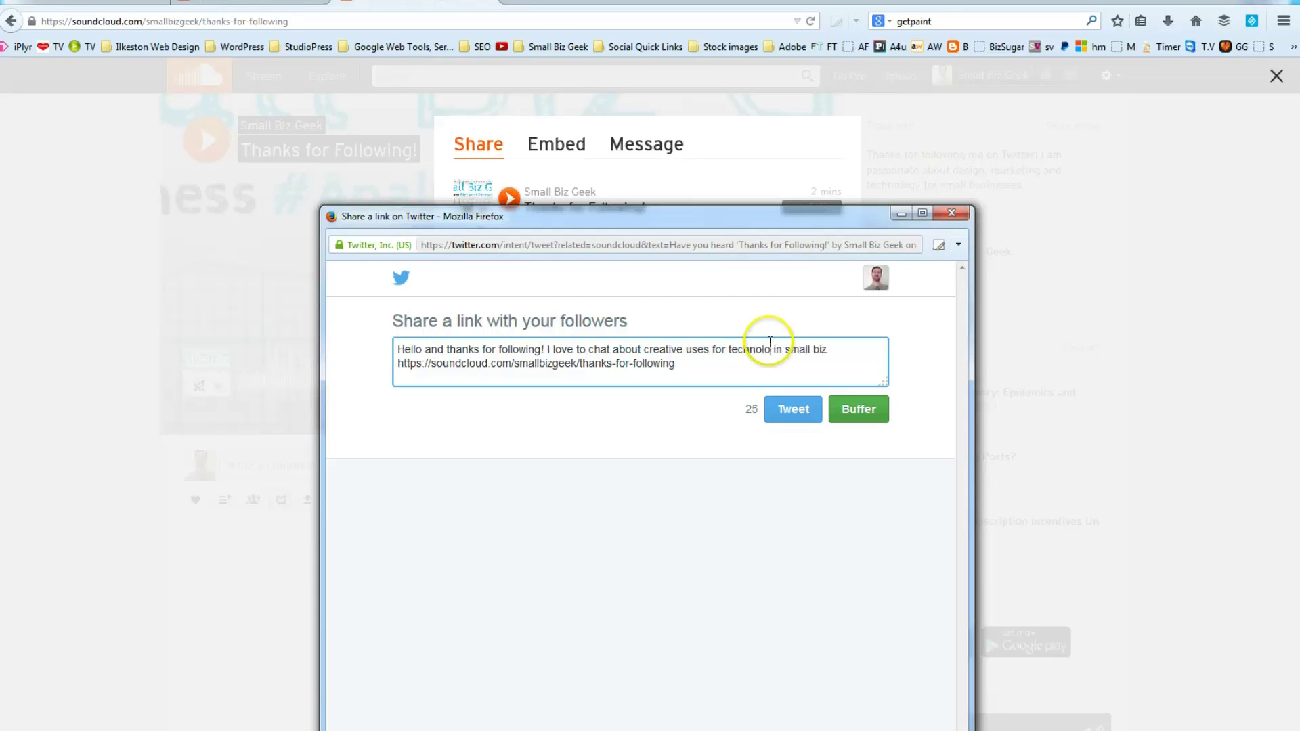
click(731, 348)
text(#)
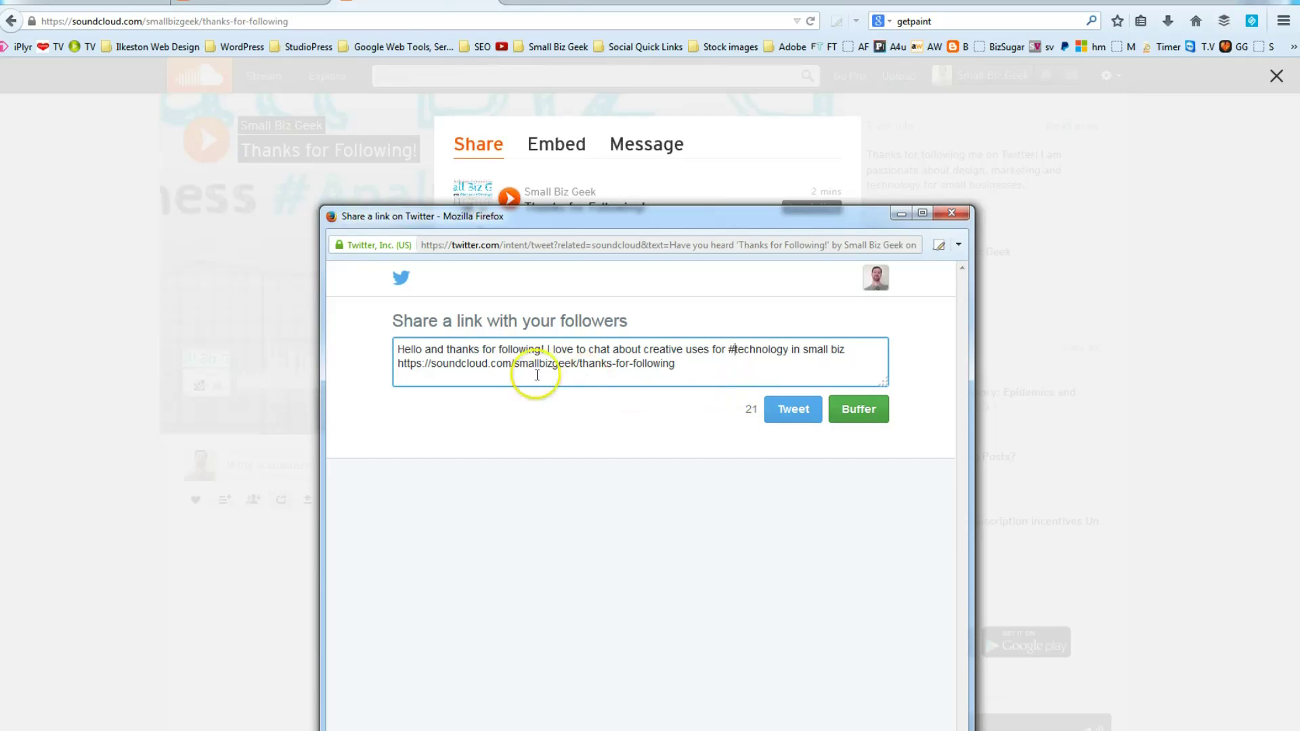
click(796, 409)
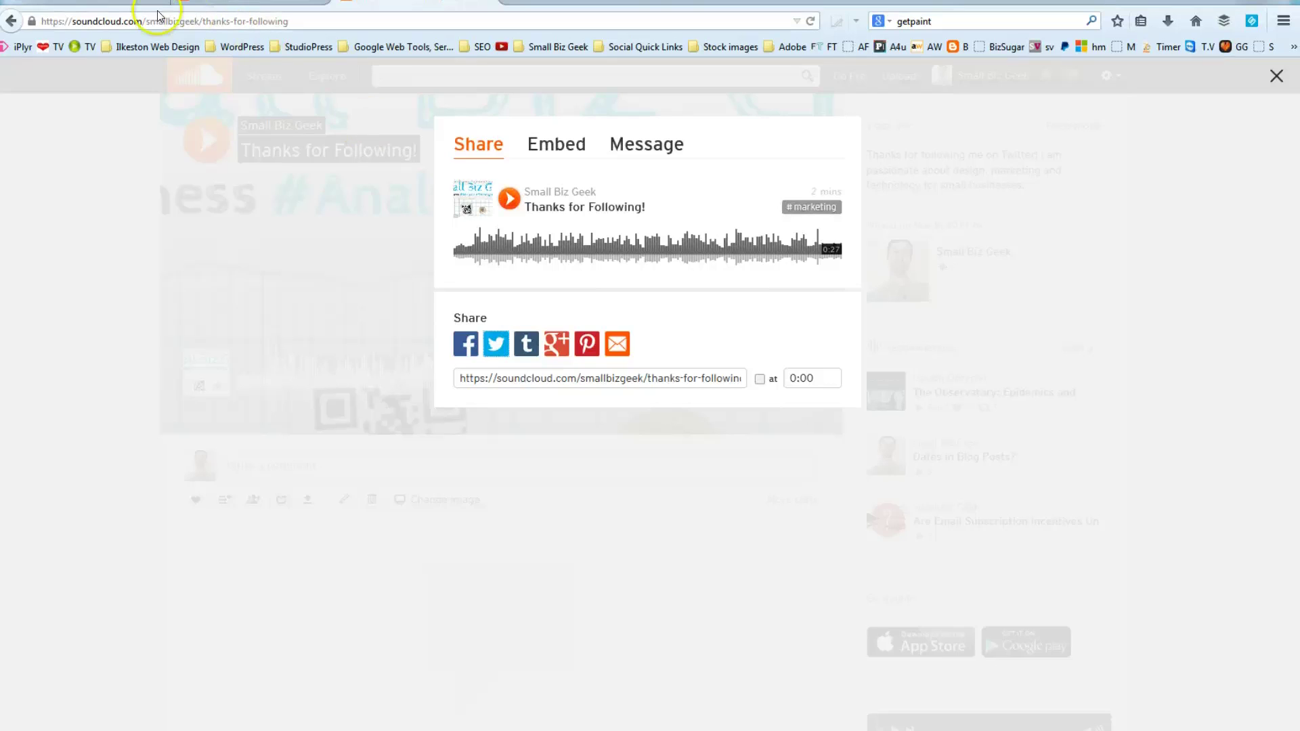
Refresh the Twitter profile and pin the new thank-you tweet to the profile page in place of the previous pinned tweet
click(132, 2)
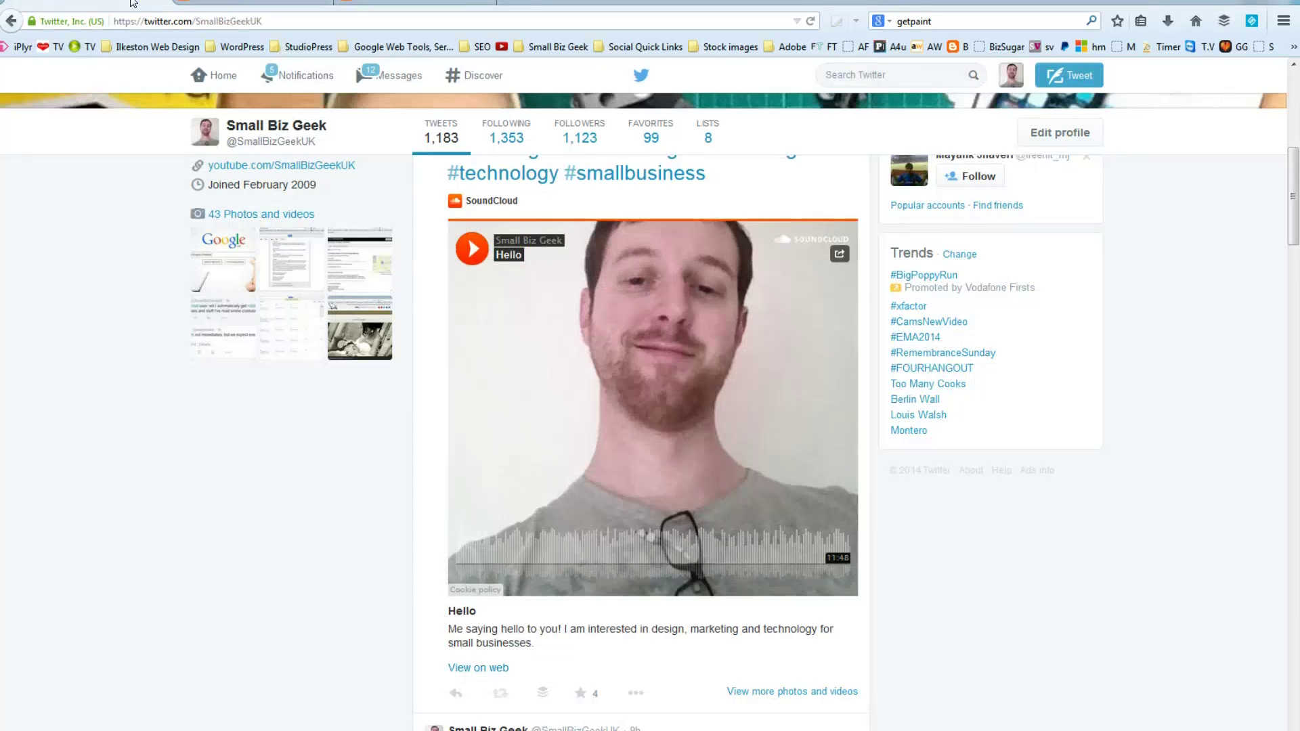
click(811, 21)
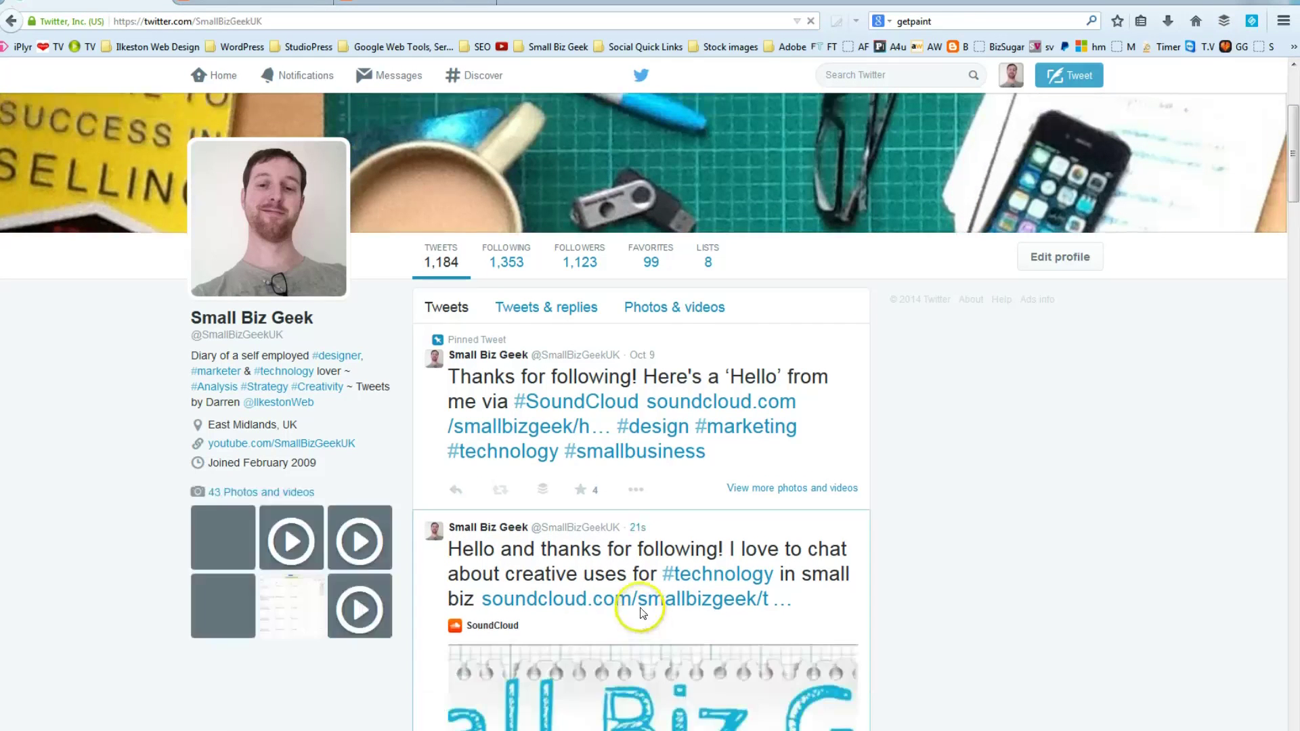
drag(1294, 178, 1296, 269)
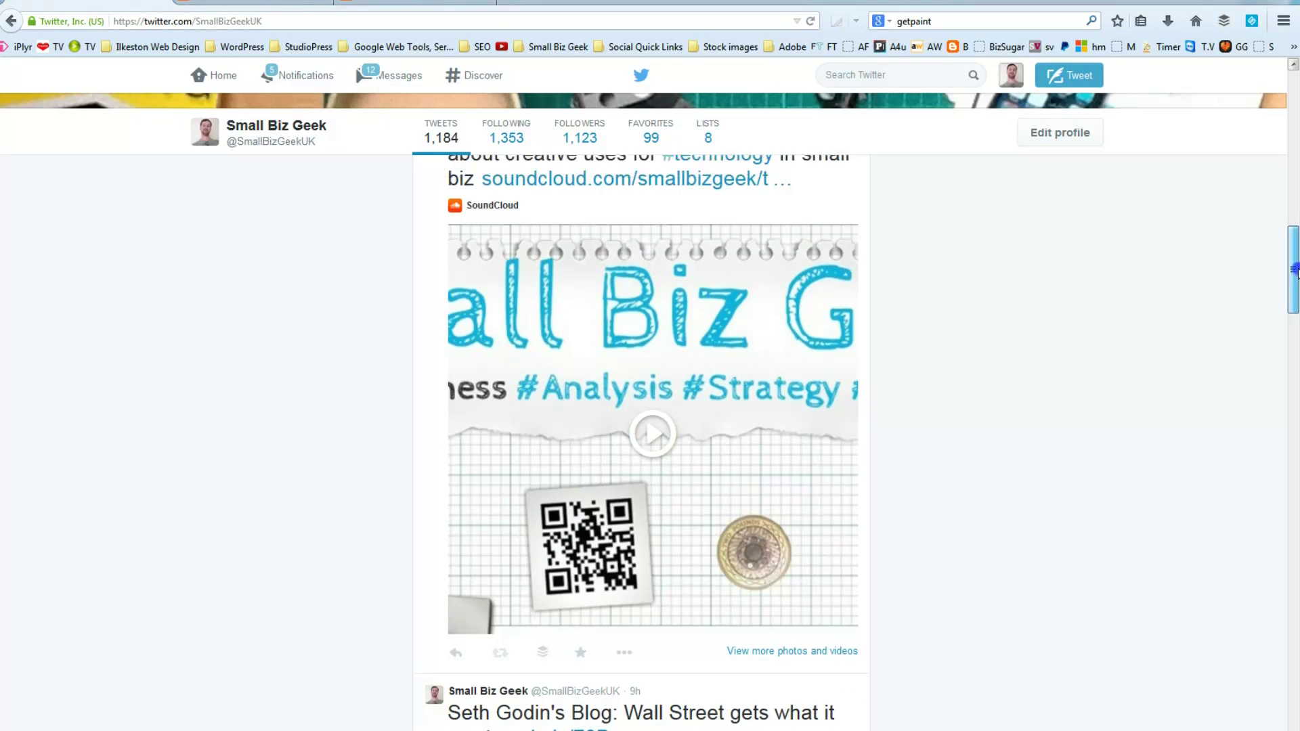
drag(1296, 269, 1294, 236)
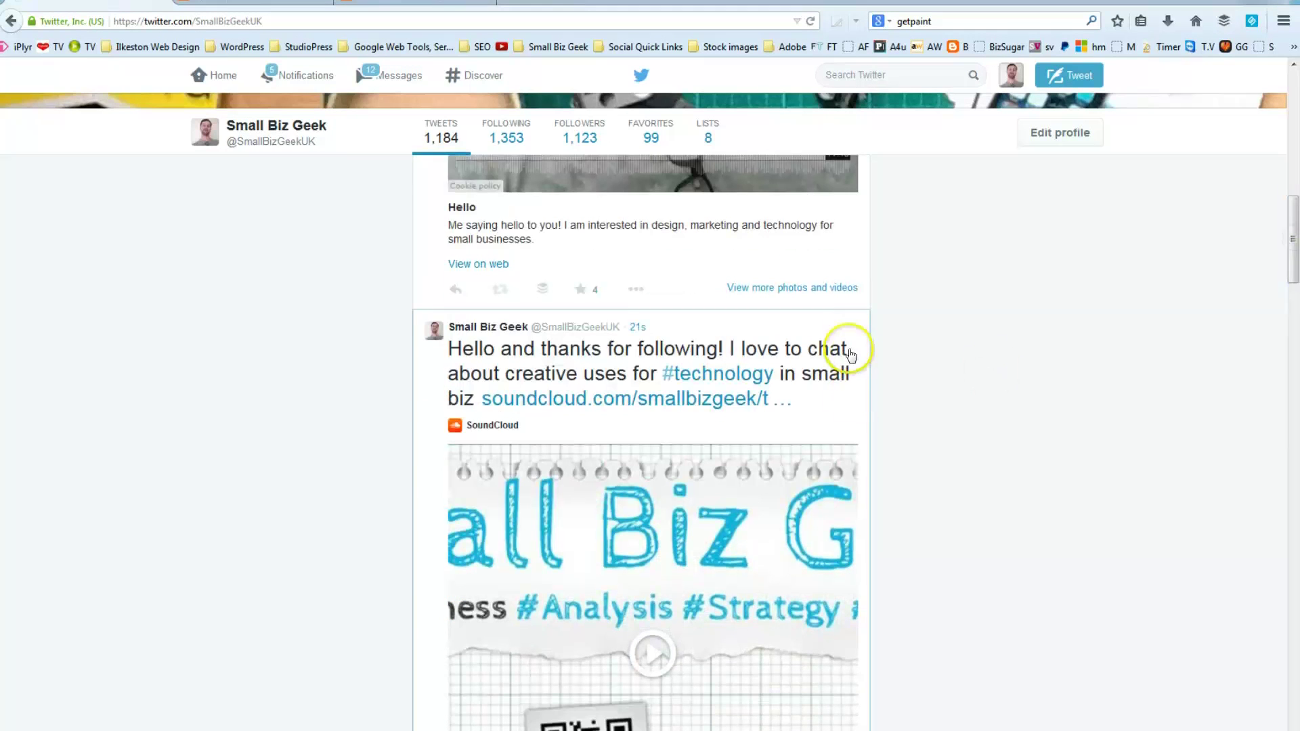
scroll(881, 339, down, 6)
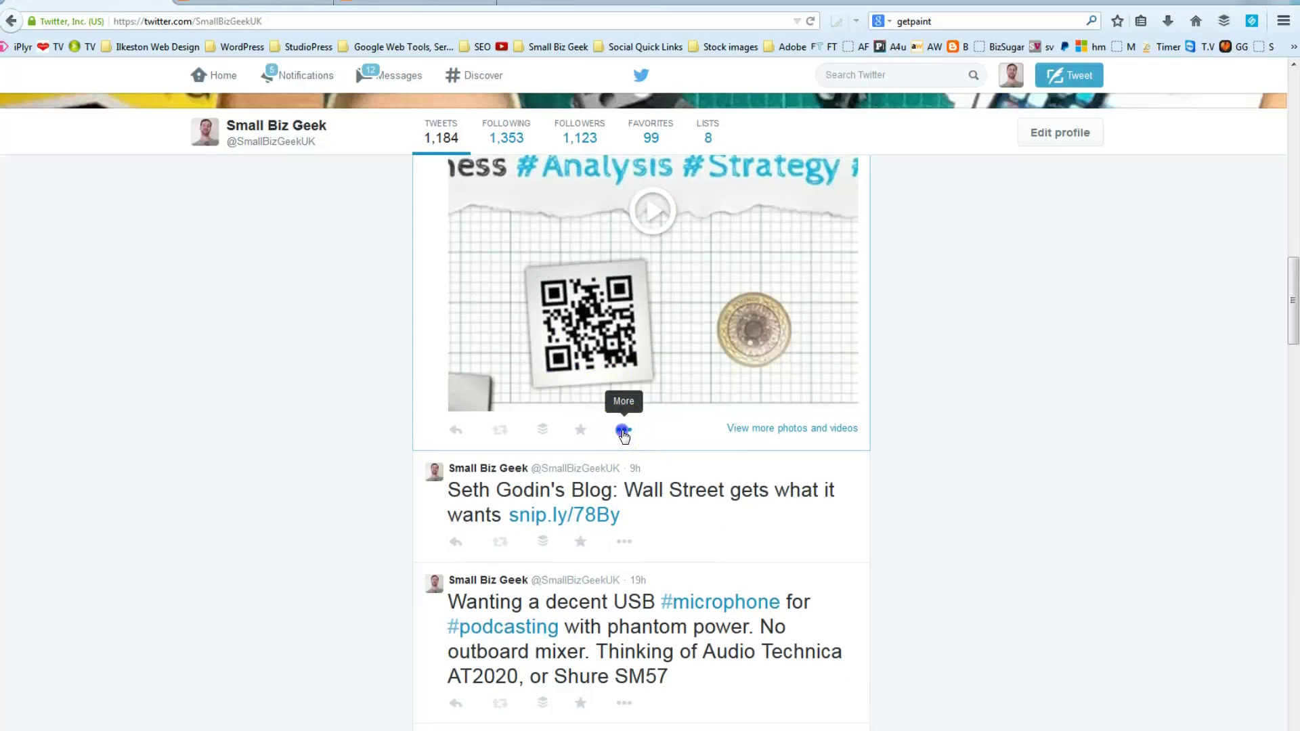
click(624, 435)
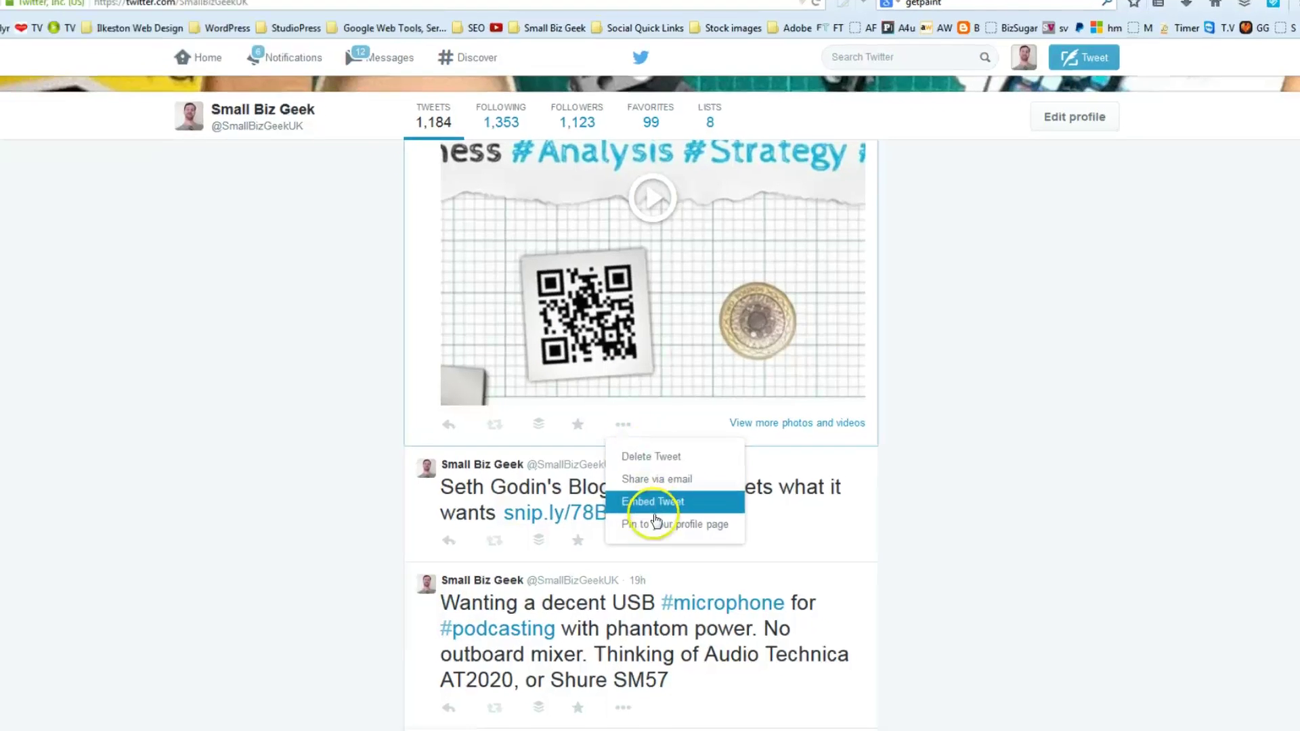
click(658, 526)
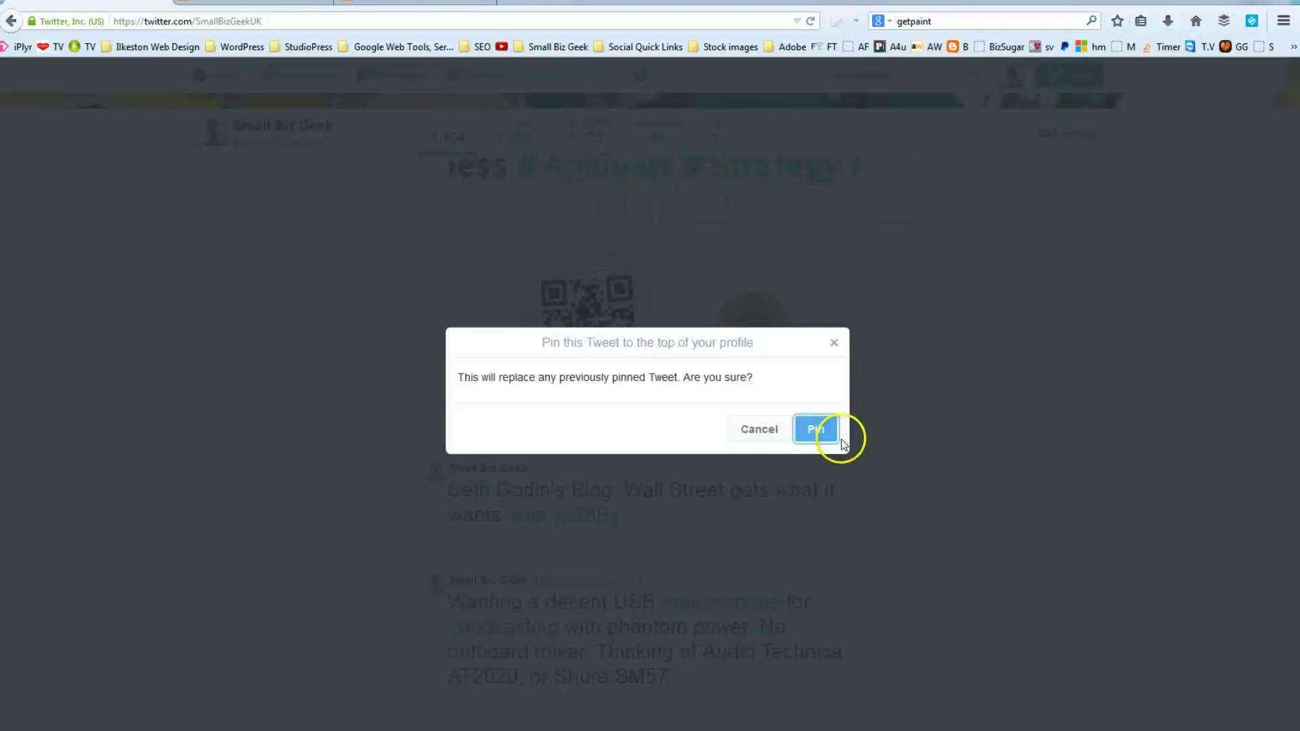
click(840, 440)
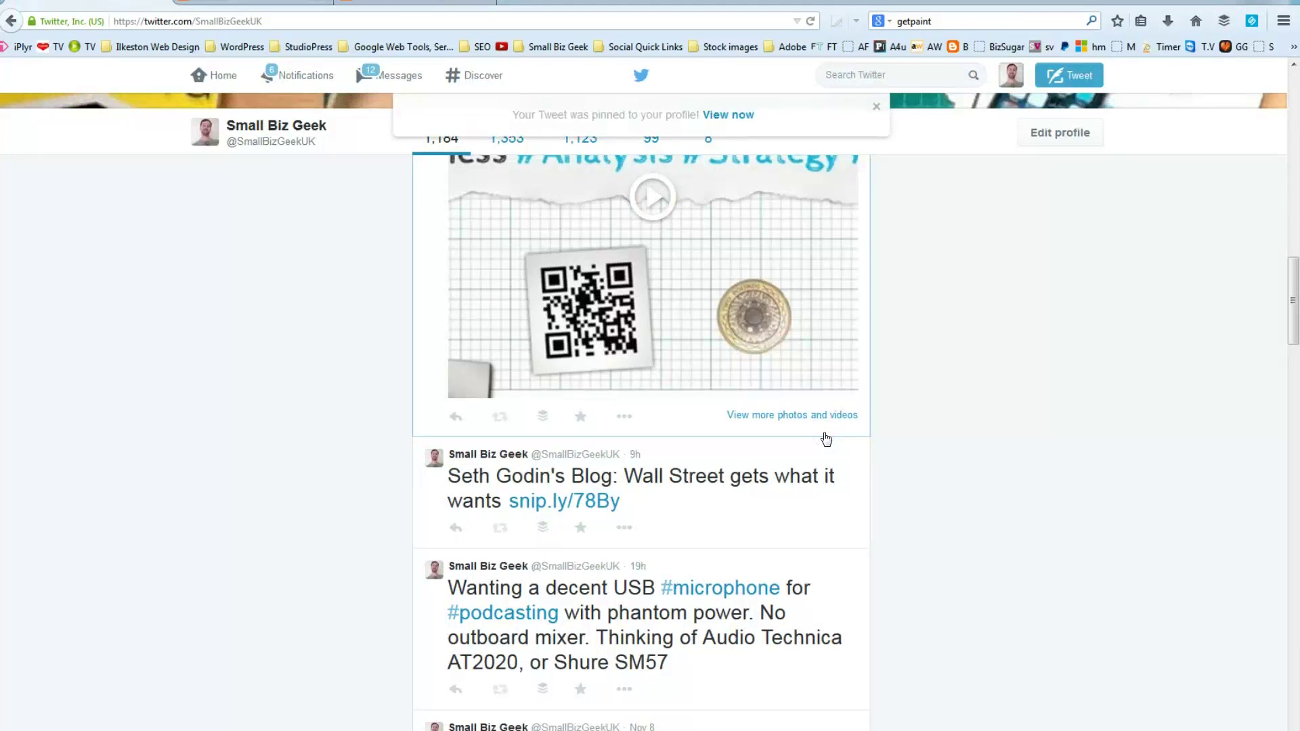
Reload the Twitter profile and check the pinned tweet with its embedded SoundCloud player
drag(1289, 299, 1293, 156)
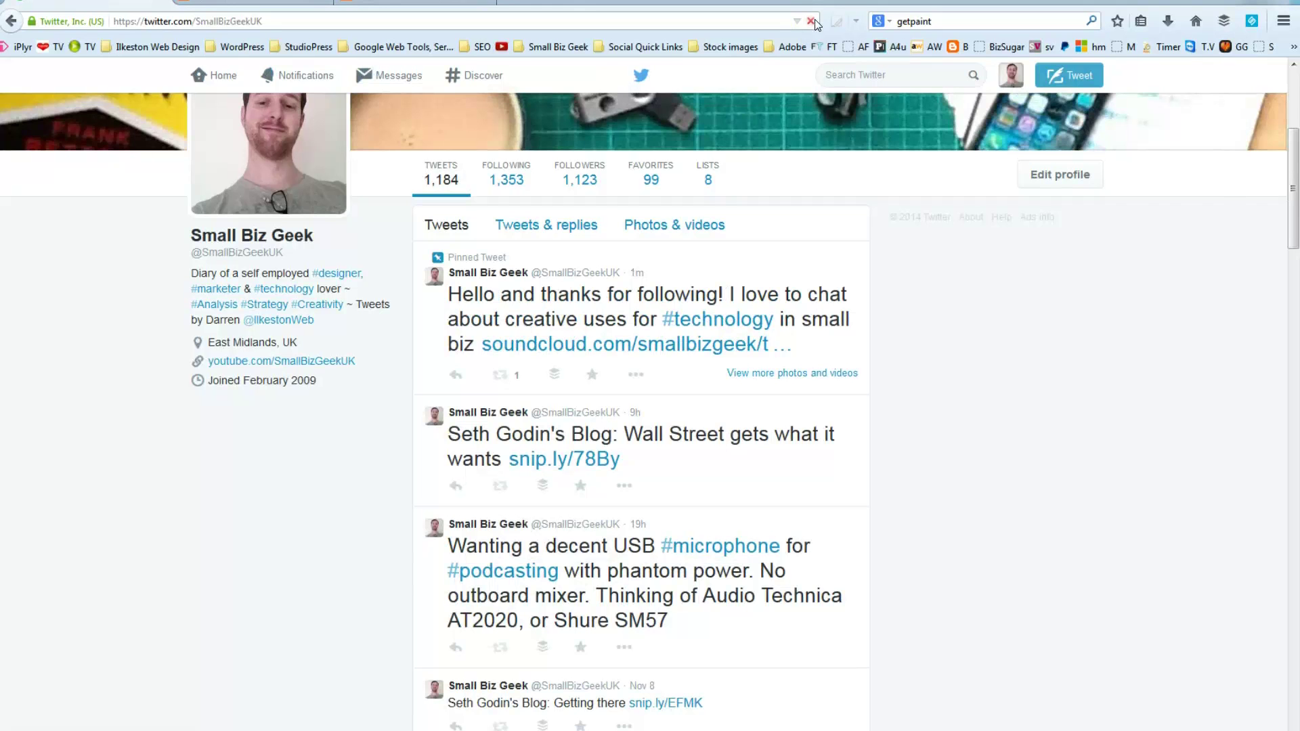
click(817, 21)
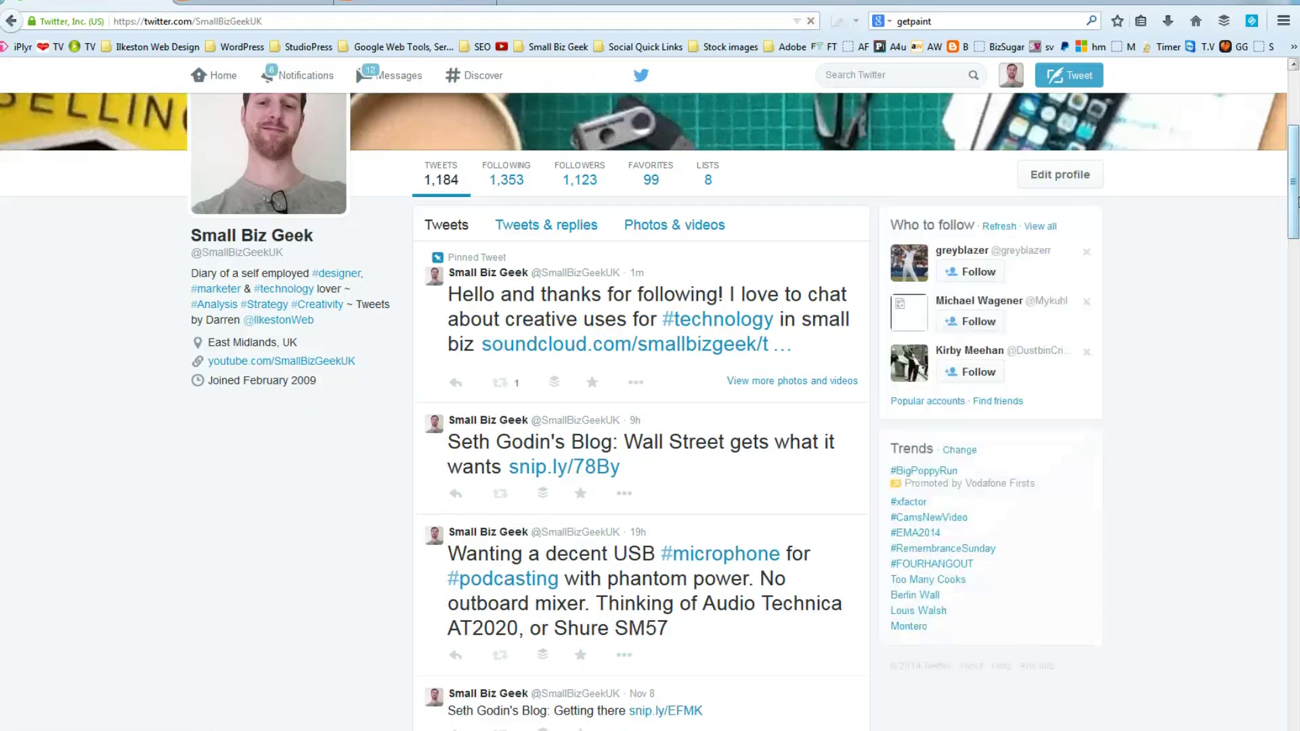
drag(1298, 201, 1298, 223)
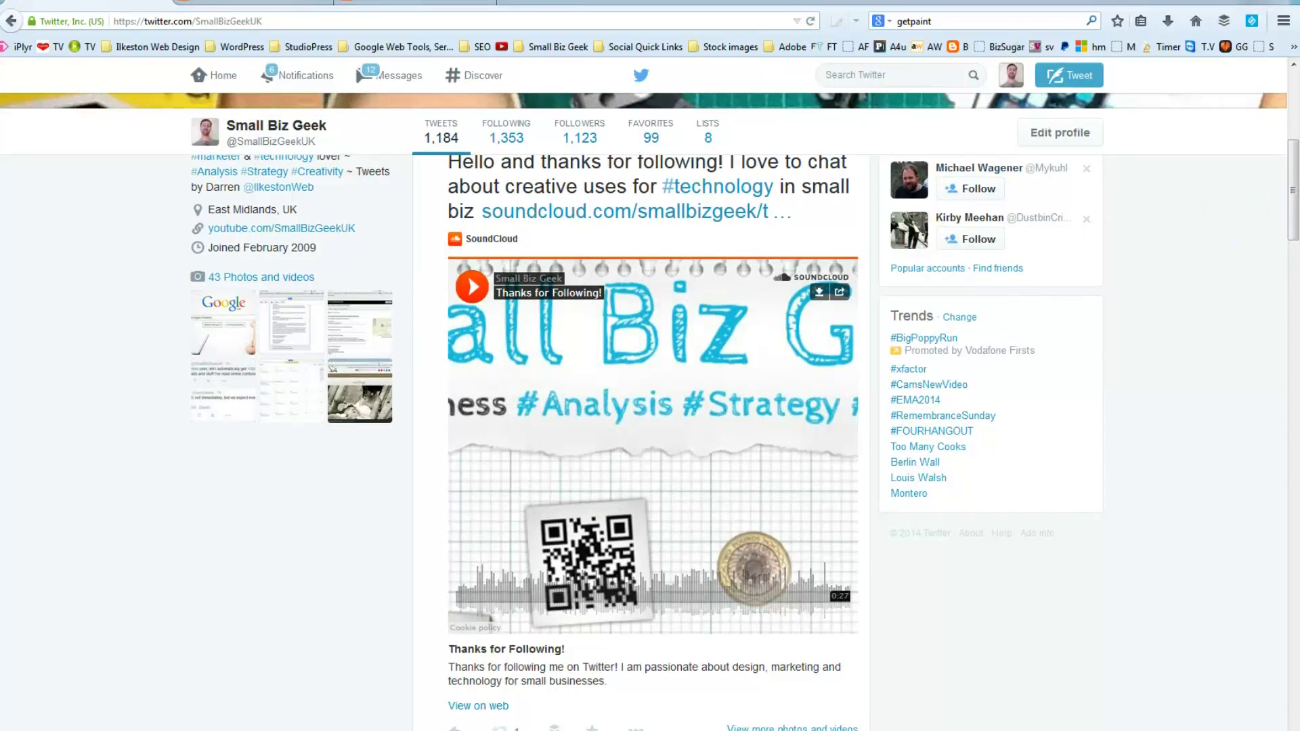
drag(1293, 183, 1298, 193)
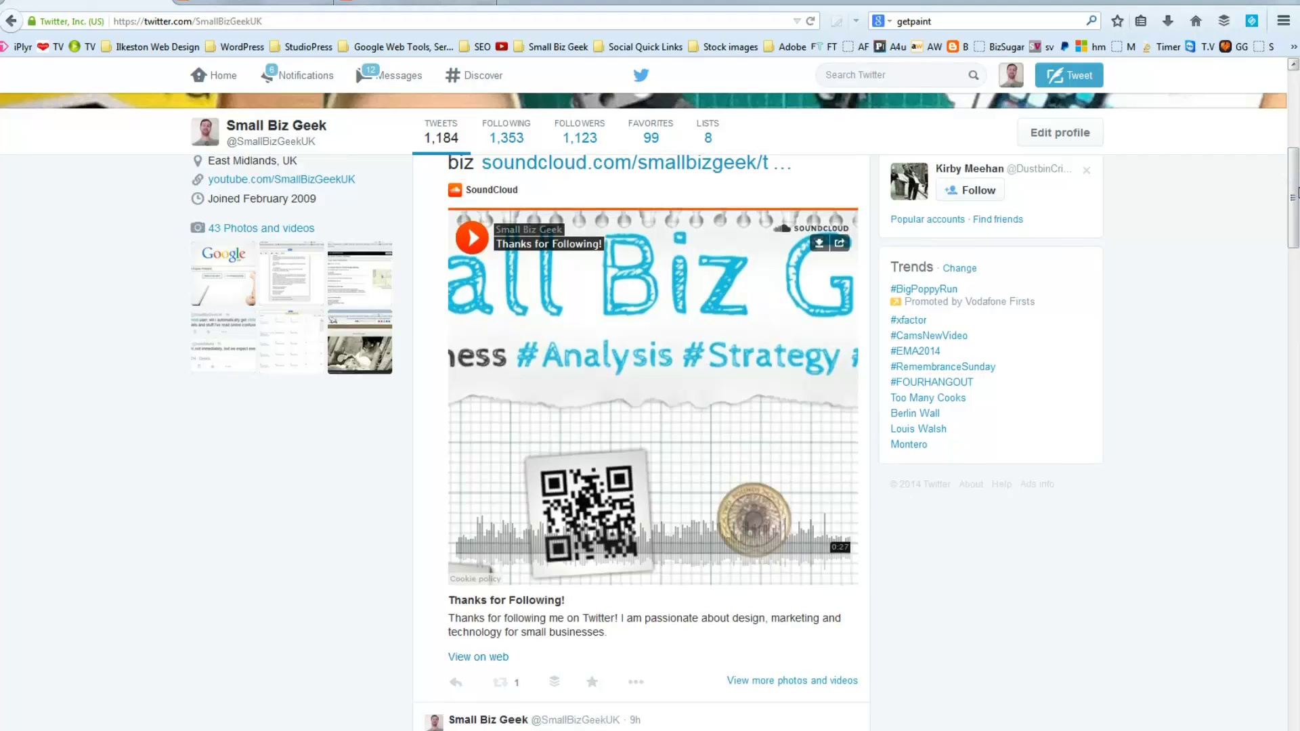
click(1298, 197)
Switch to the "Thanks for Following!" track on SoundCloud, close its sharing window and open the track for editing
click(281, 2)
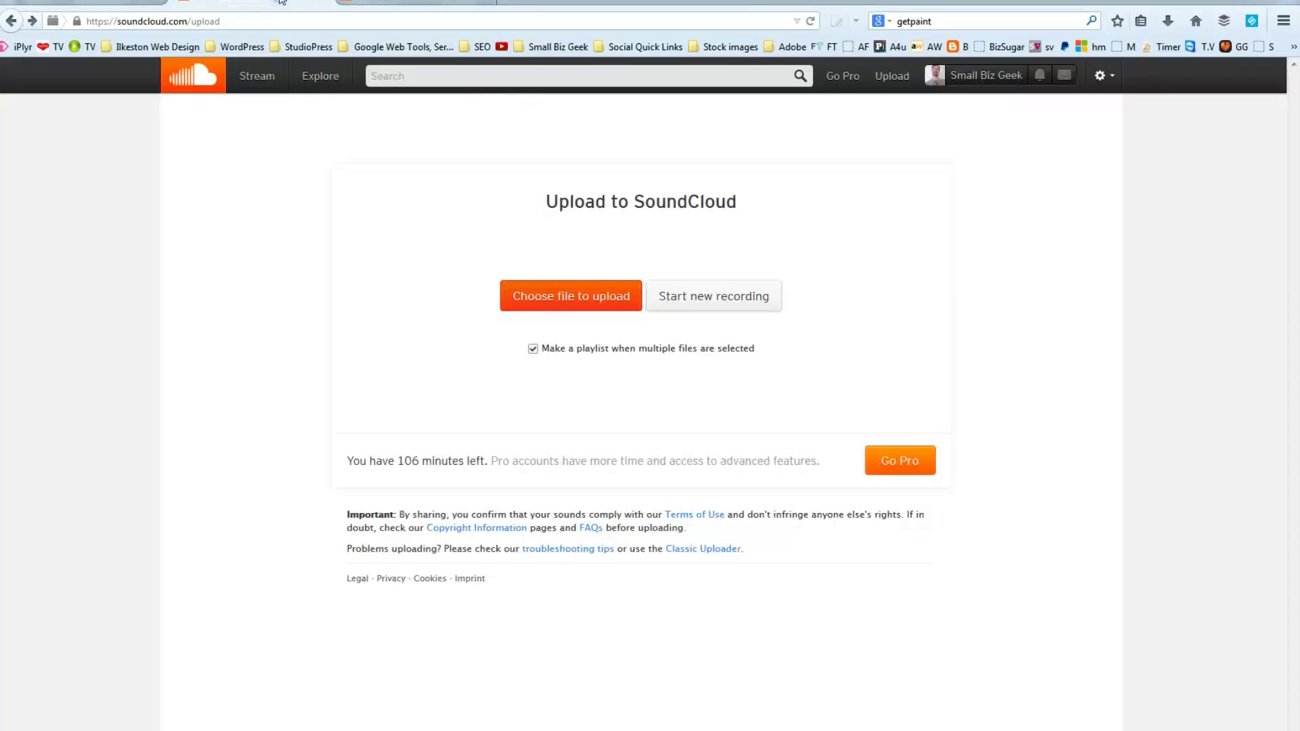
click(384, 2)
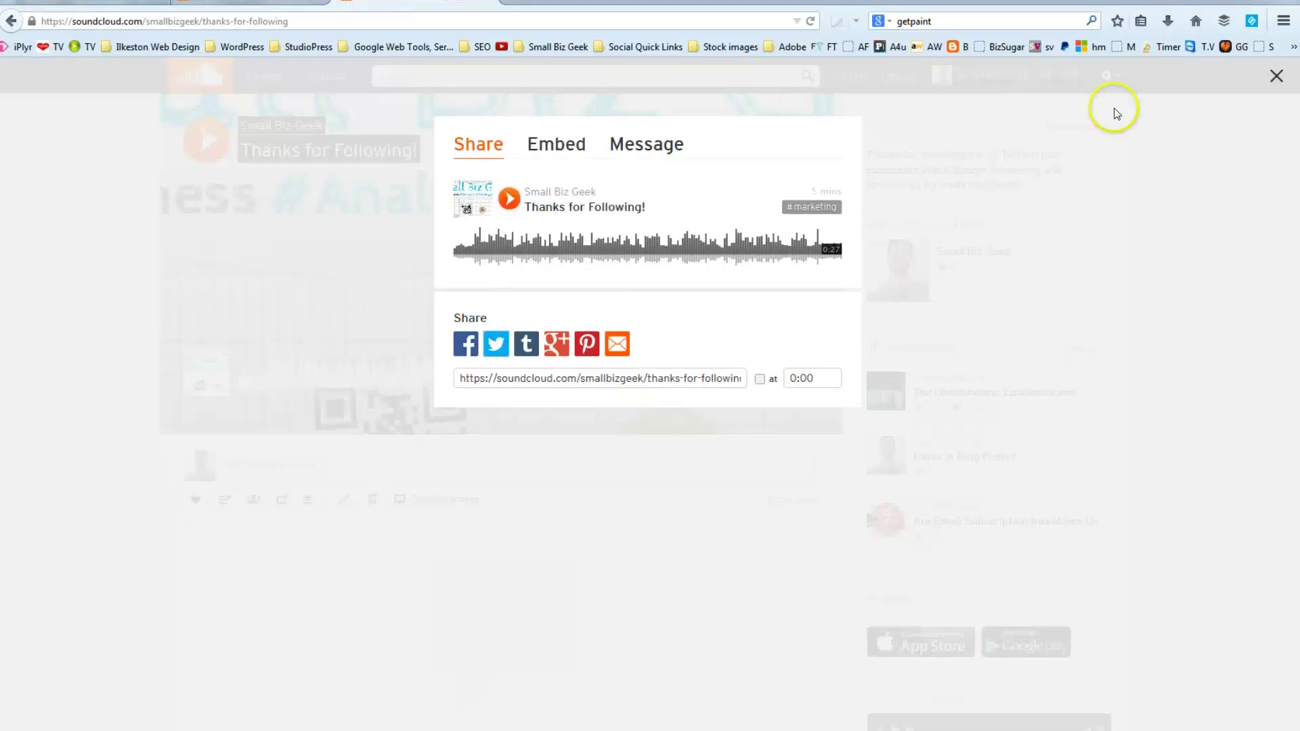
click(1276, 75)
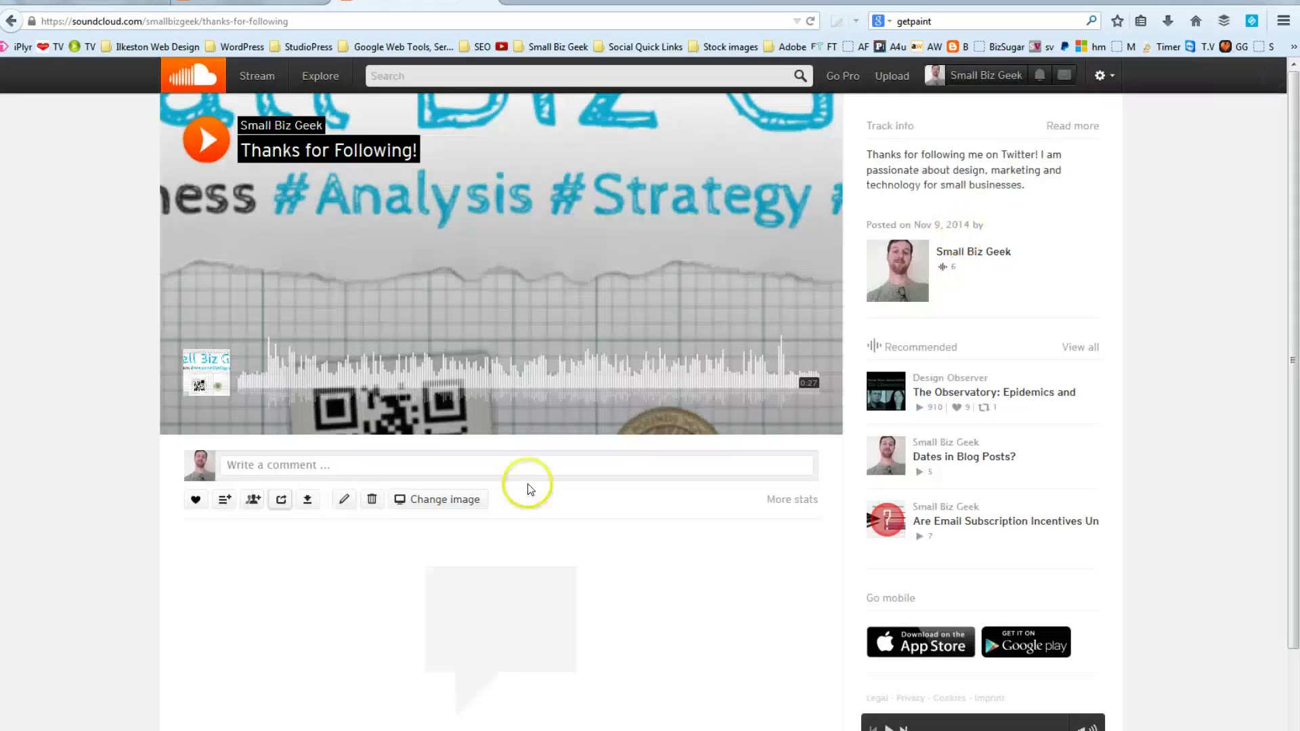
click(344, 499)
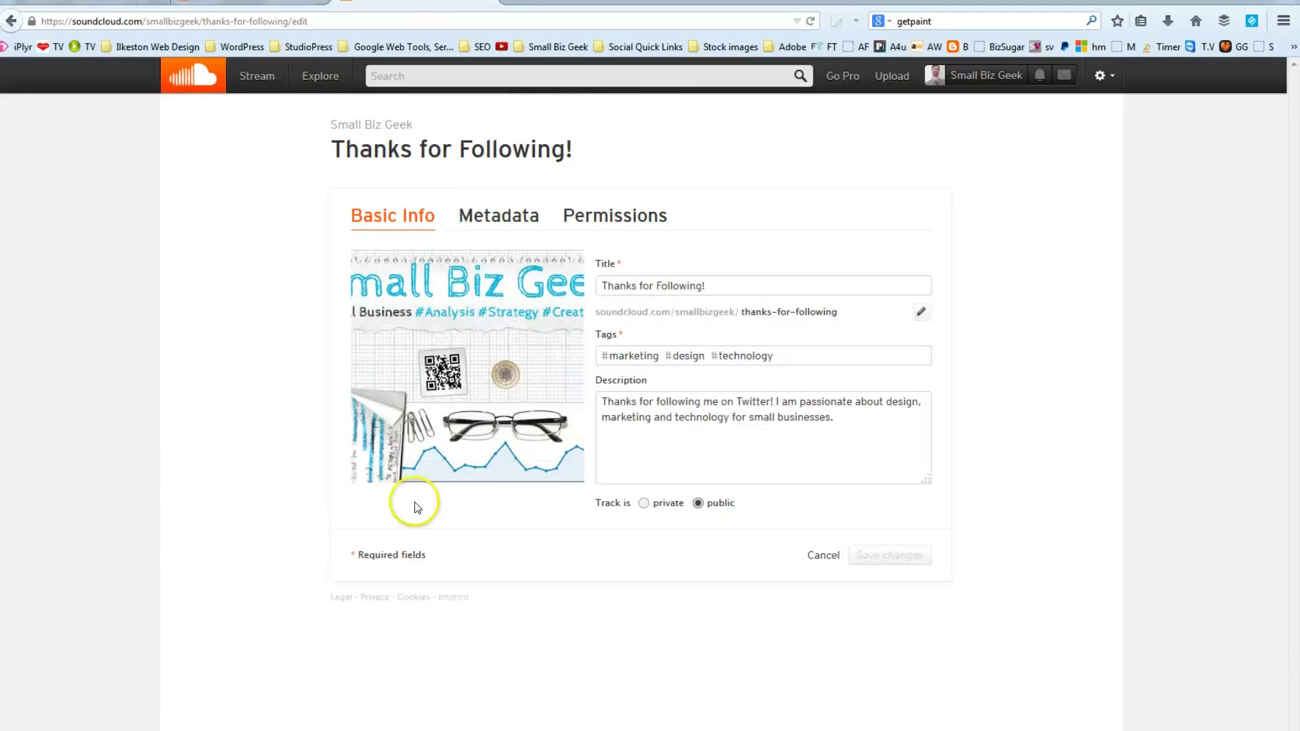
View the track's current image and the file selection for uploading a new one, leaving without choosing a file
mouse_move(516, 265)
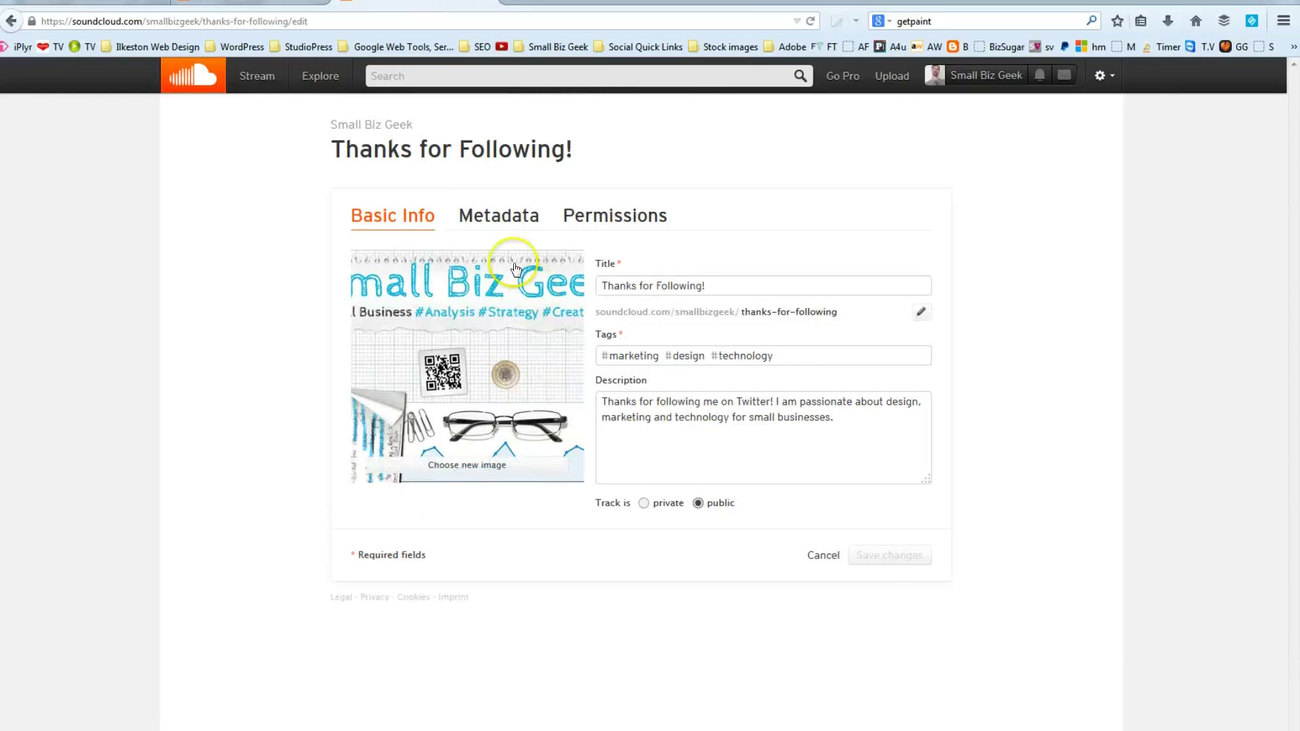
click(460, 462)
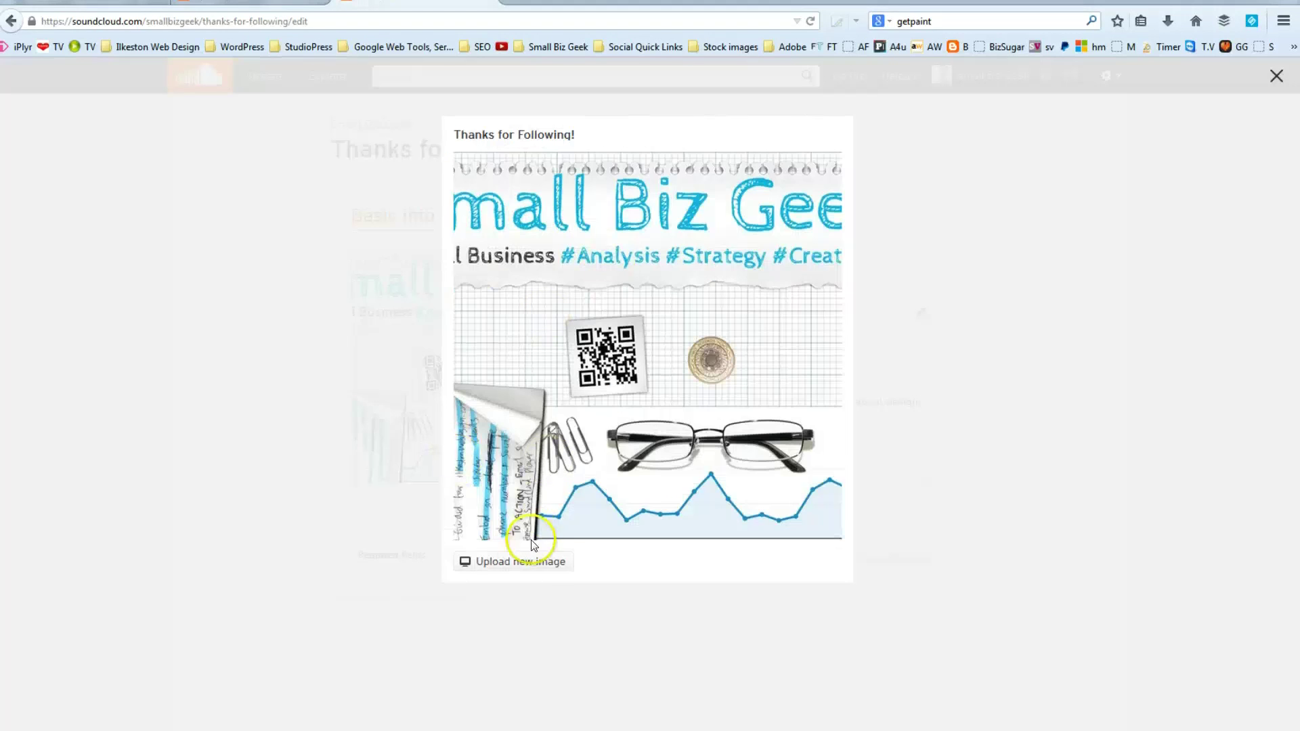
click(523, 562)
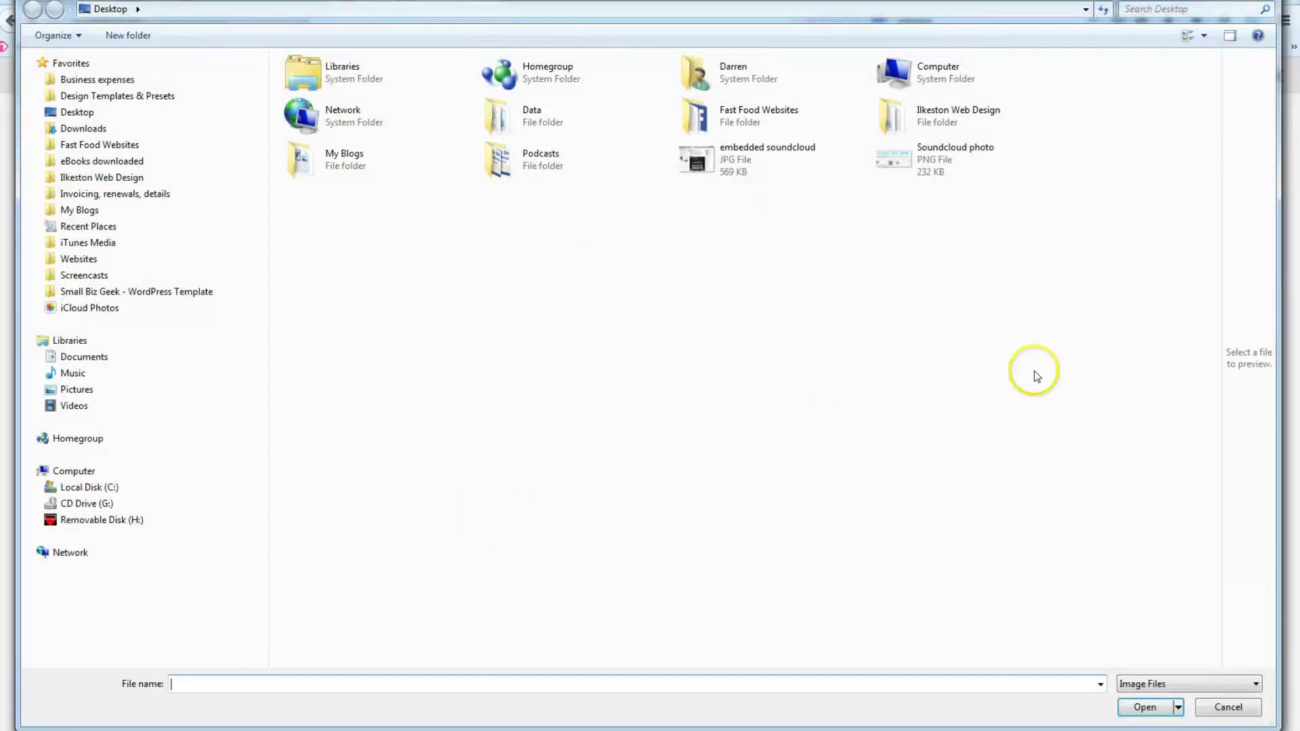
click(1228, 707)
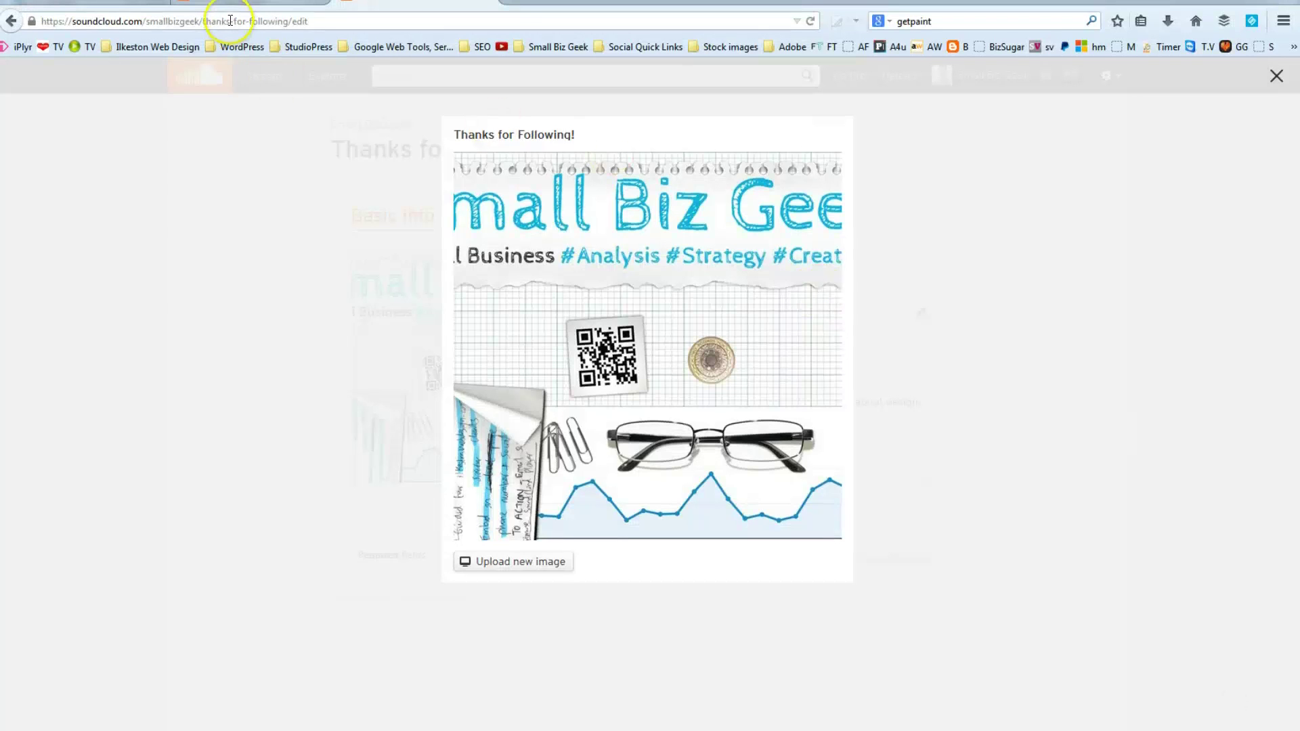
Compare the image in the pinned tweet's embedded player on Twitter with the full track image on SoundCloud
click(213, 4)
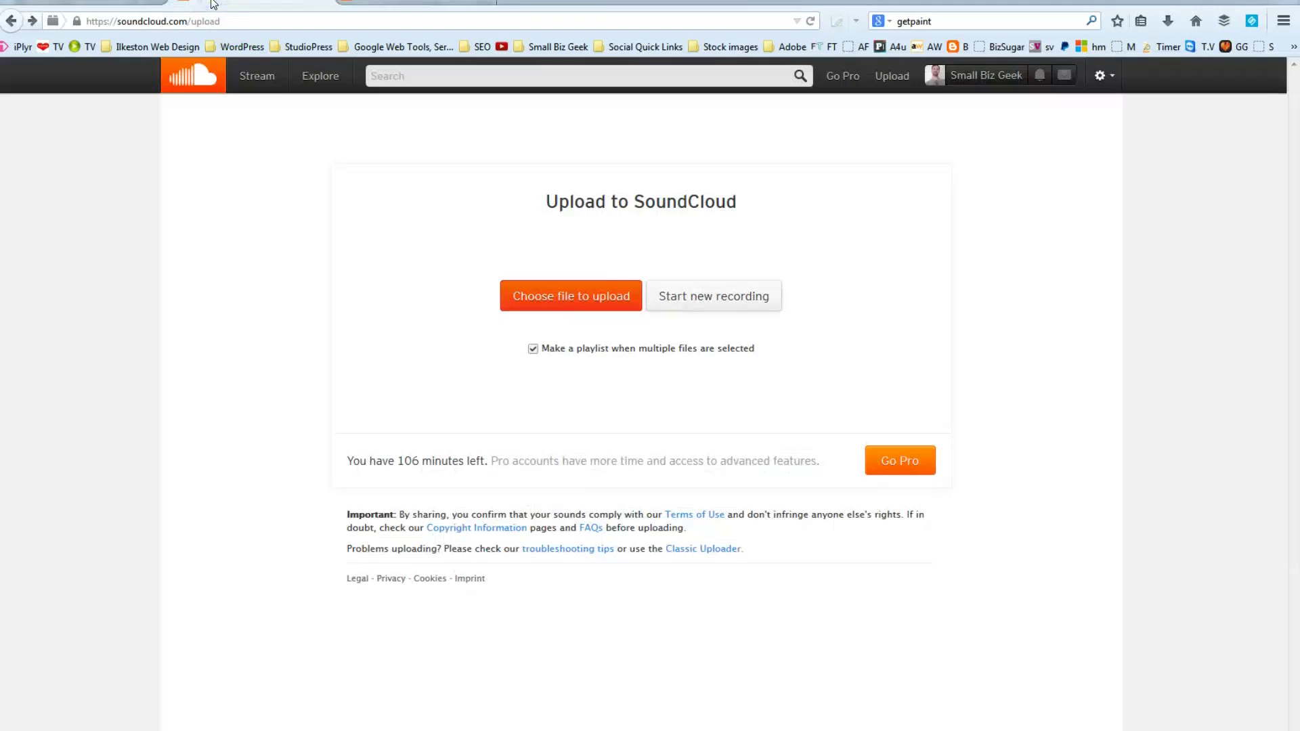
click(85, 6)
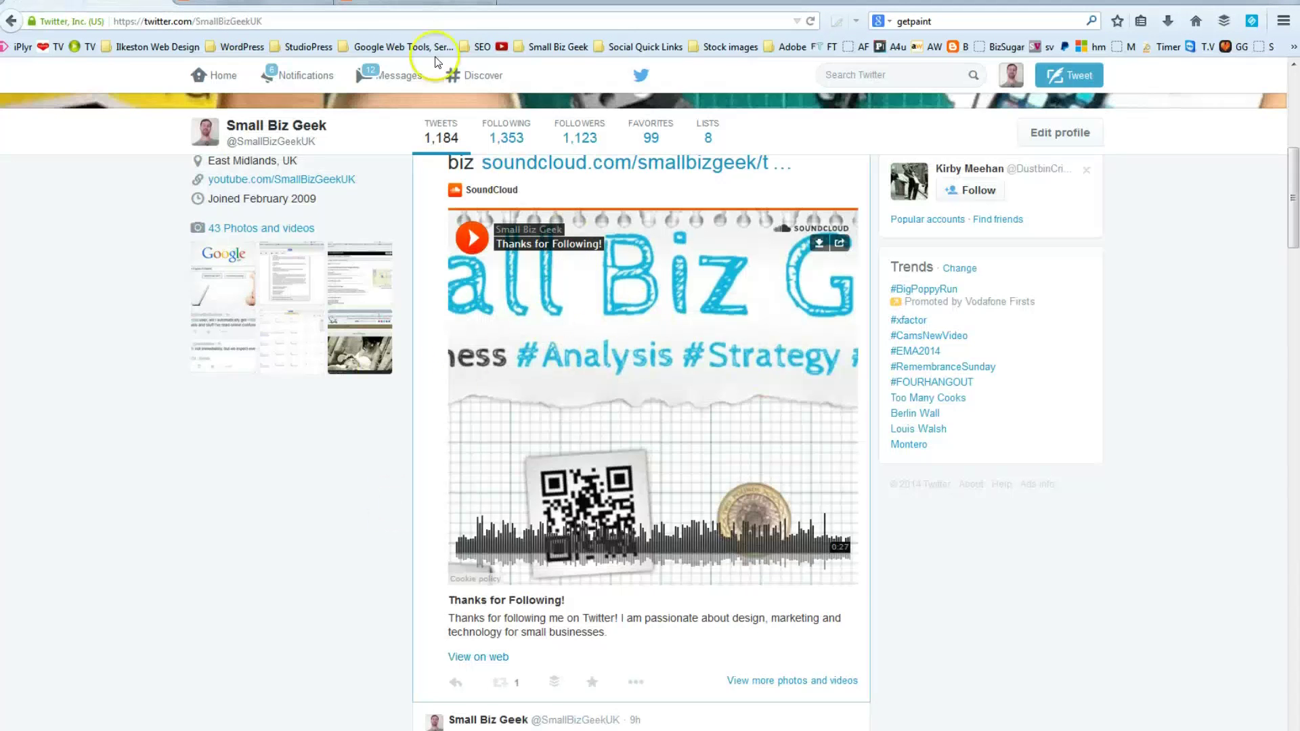
click(379, 6)
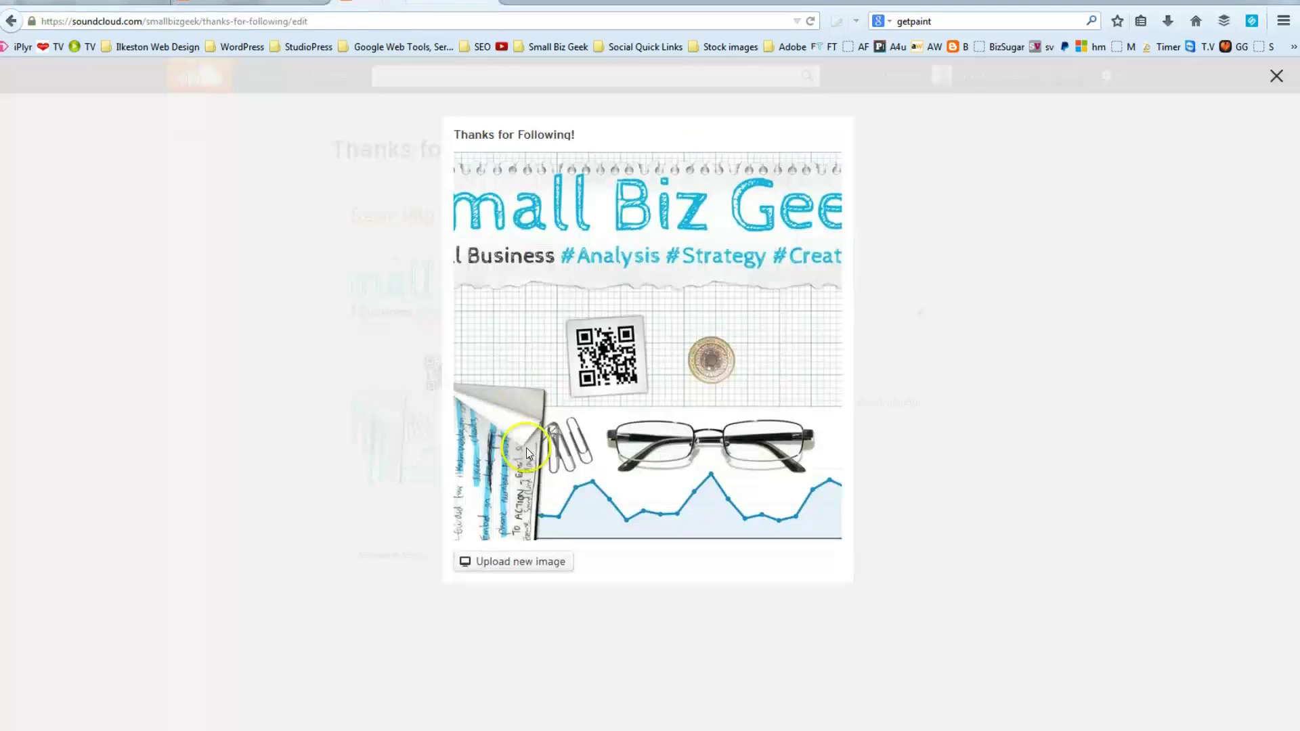
Reopen the file selection for a new track image, dismiss it with the image window, and return to the pinned tweet on Twitter
click(505, 561)
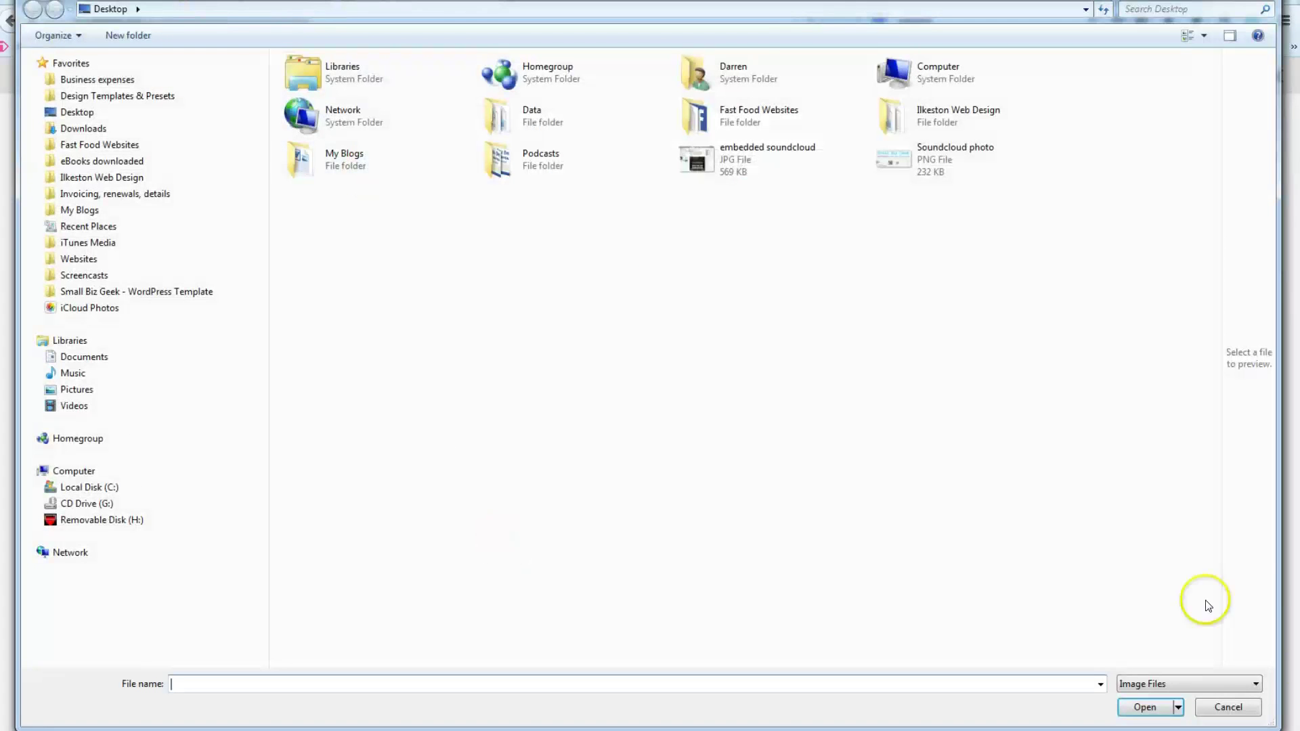
click(1228, 707)
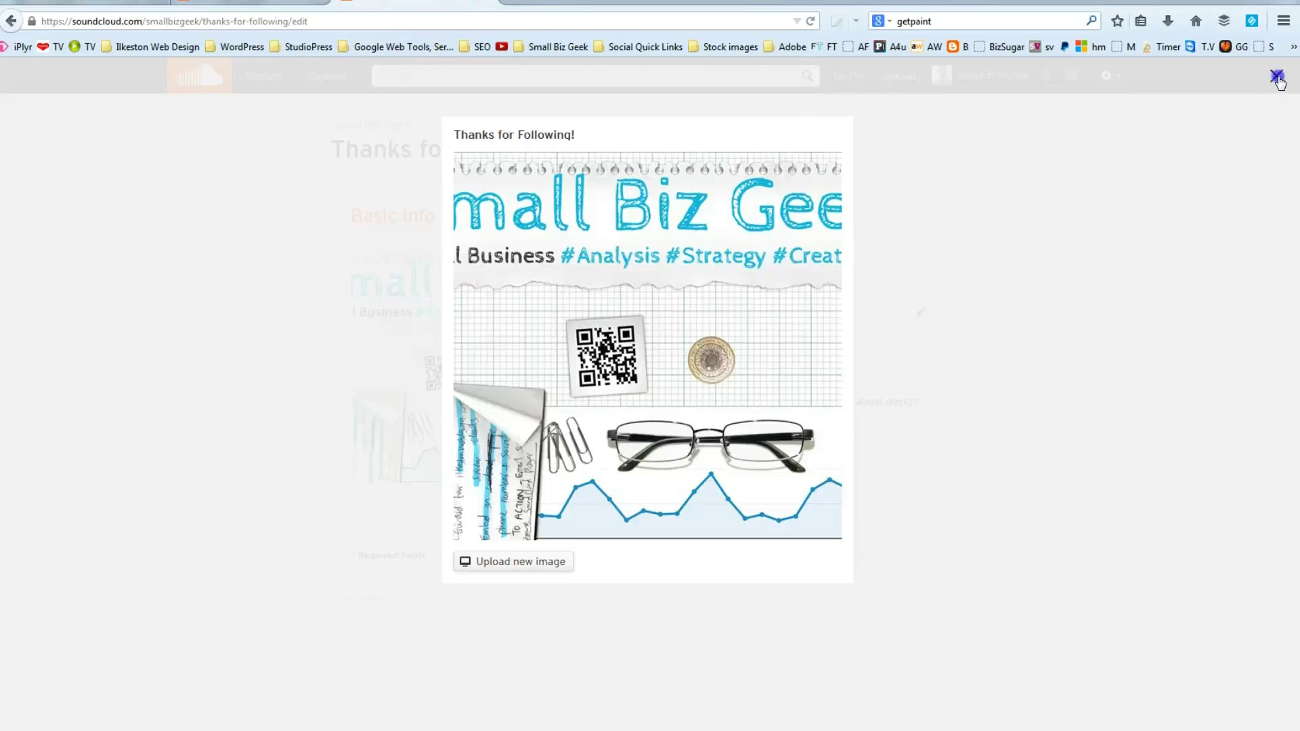
click(1277, 76)
click(250, 2)
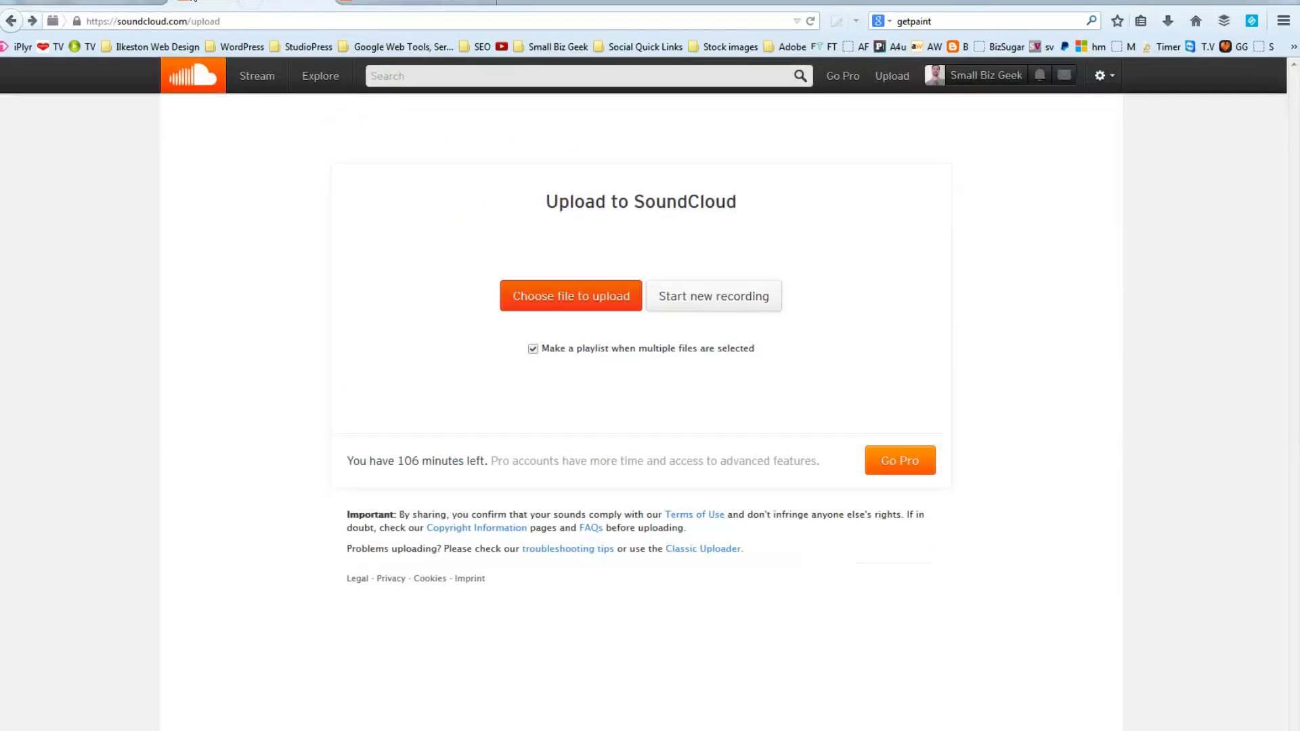
click(109, 2)
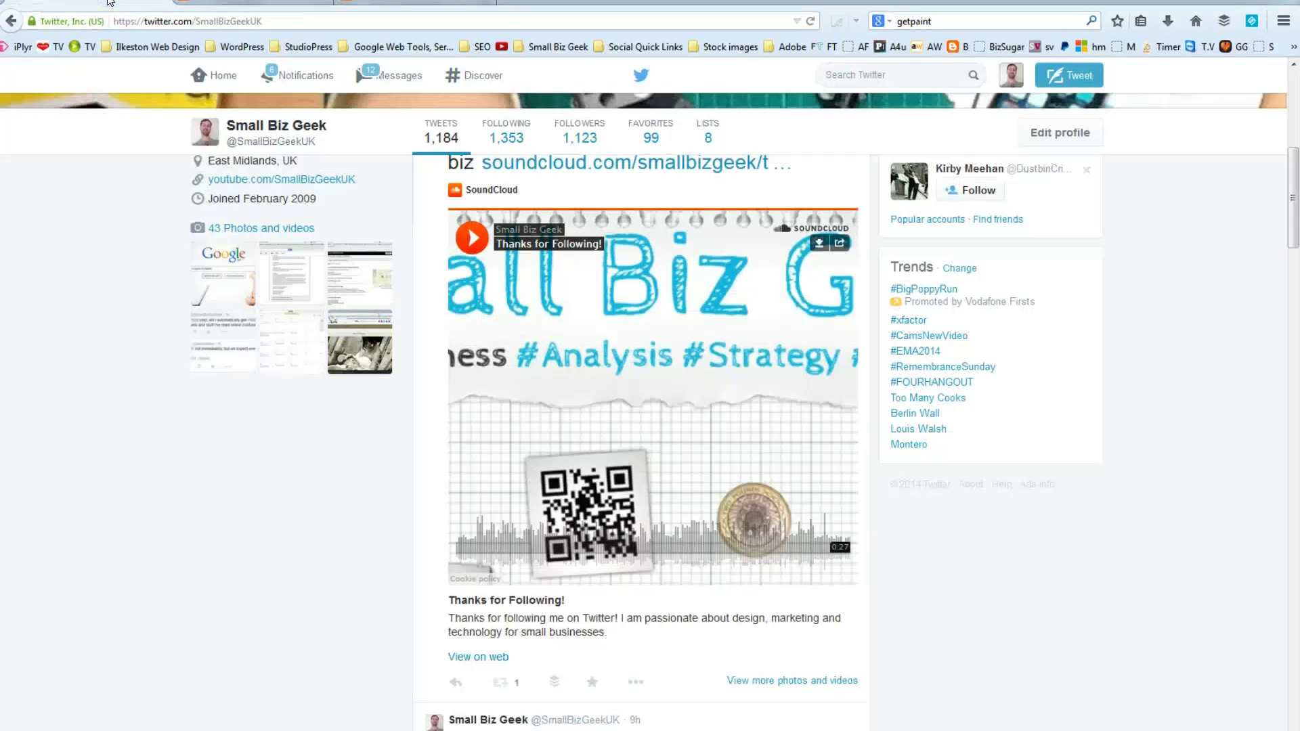